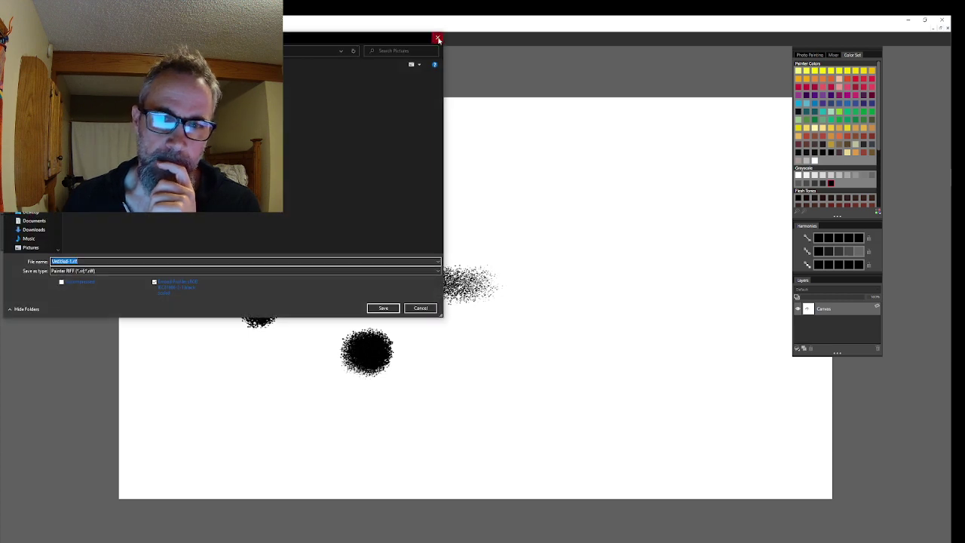
- Dismiss the save dialog without saving and create a new blank 1920 × 1080 pixel image at 150 pixels per inch
left_click(437, 37)
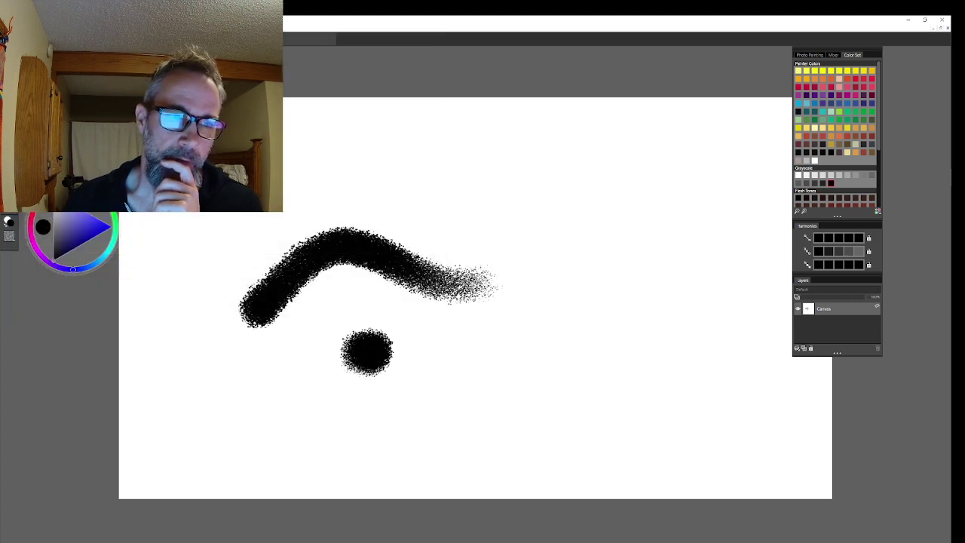
key("ctrl+n")
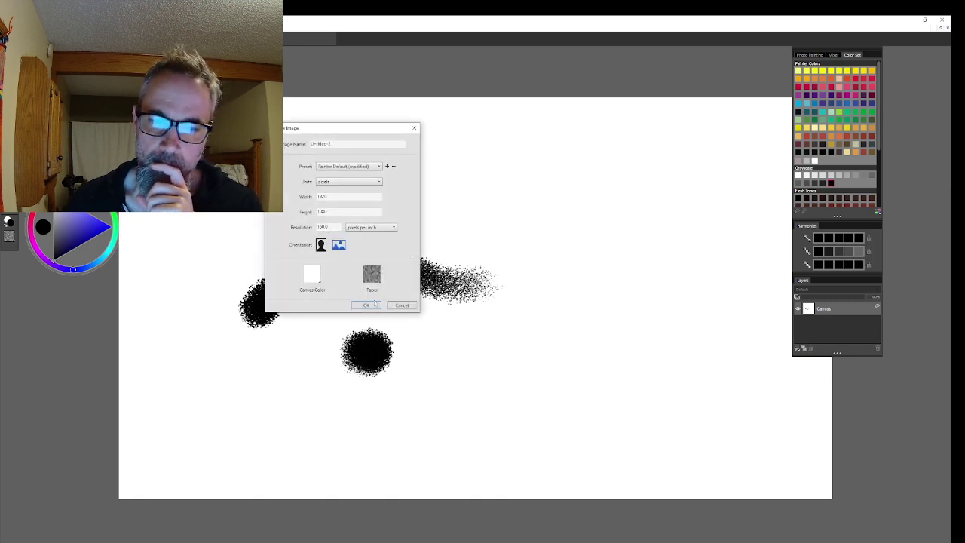
left_click(375, 303)
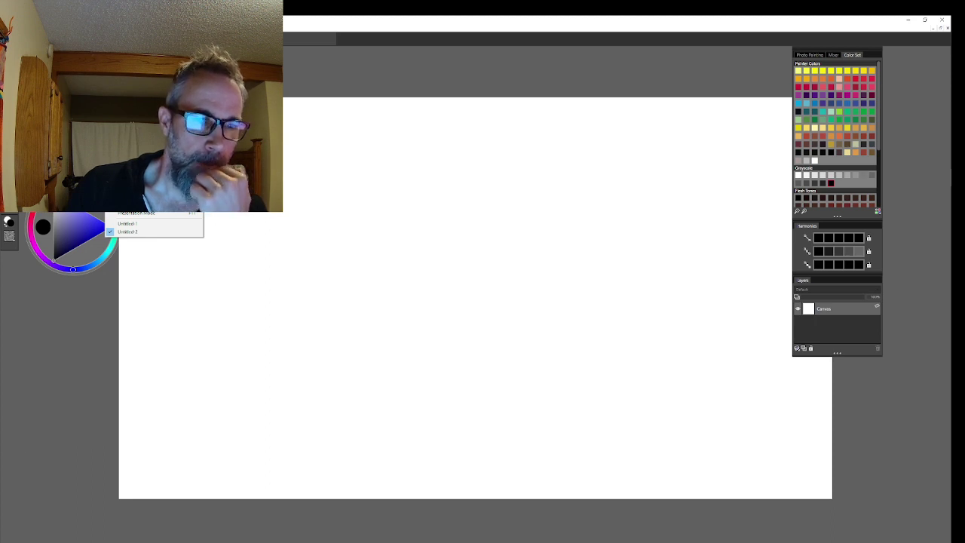
key("Escape")
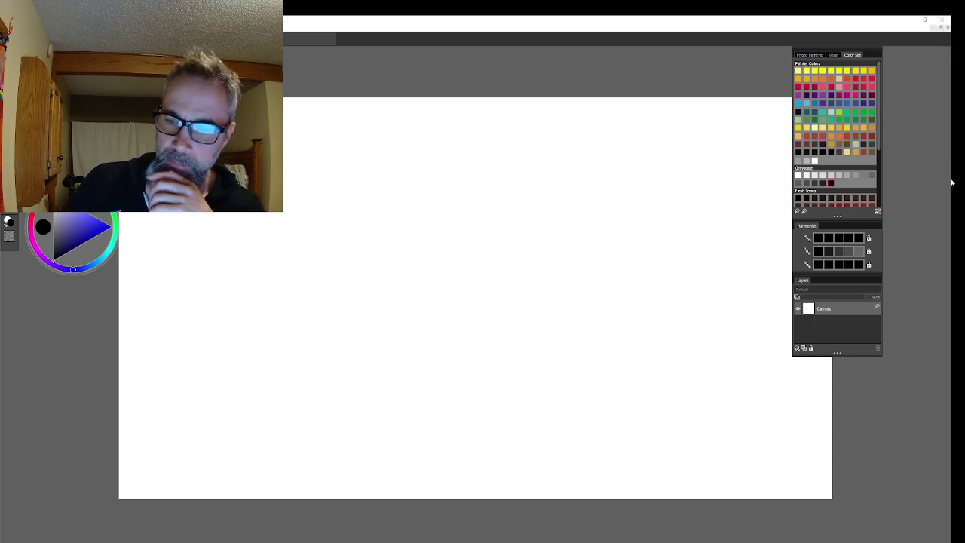
mouse_move(953, 169)
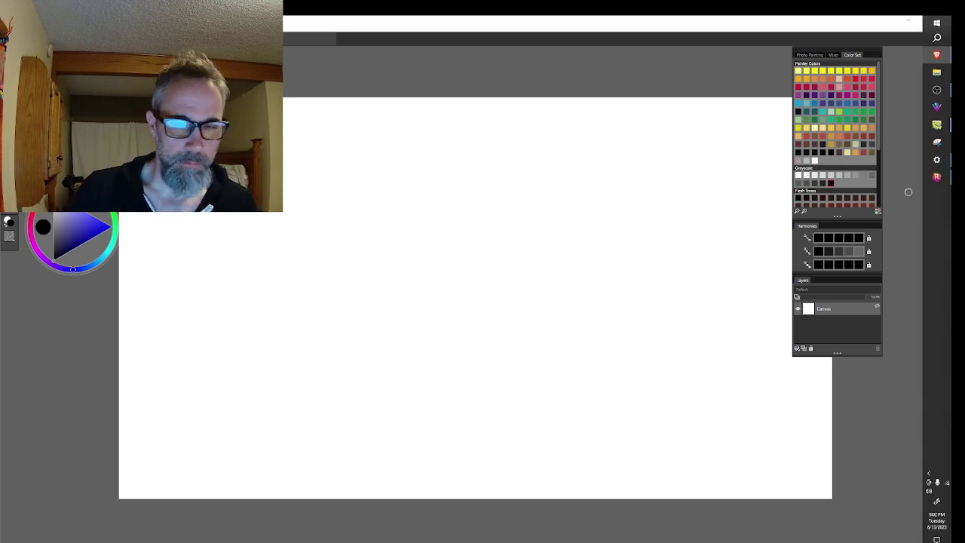
key("super")
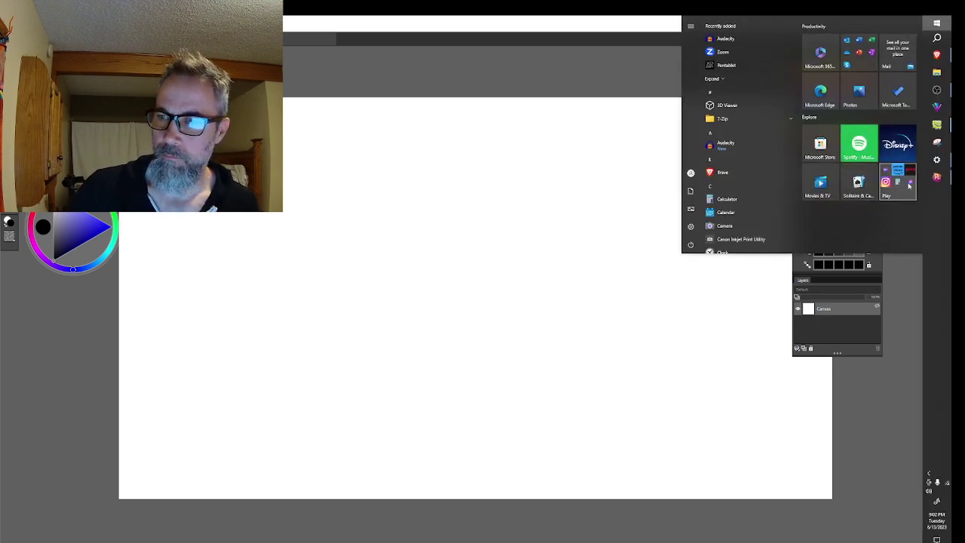
left_click(945, 91)
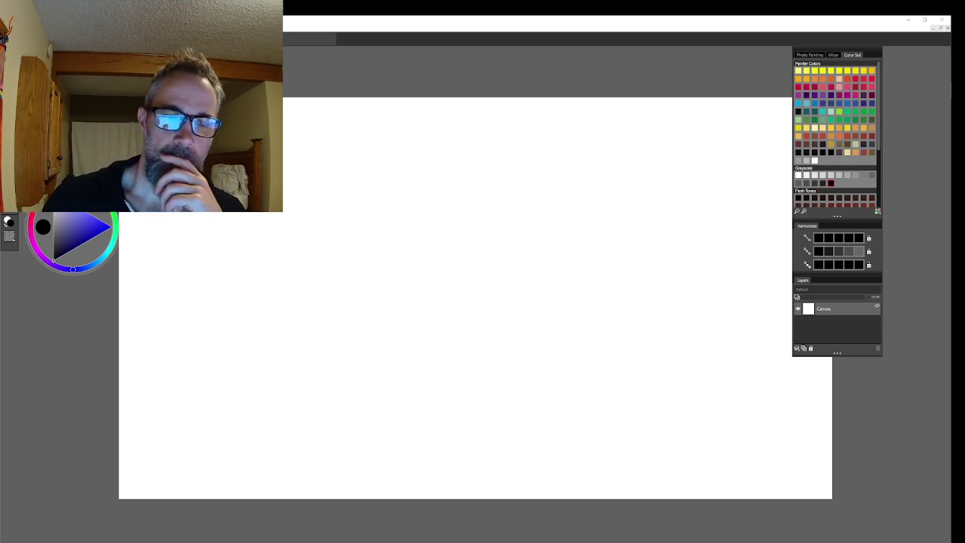
- Draw black ring-shaped eyes, a small nose and mouth, and a raised hand outline with diagonal hatching along the forearm
mouse_move(444, 262)
left_mouse_down()
mouse_move(433, 276)
mouse_move(452, 264)
mouse_move(448, 283)
left_mouse_up()
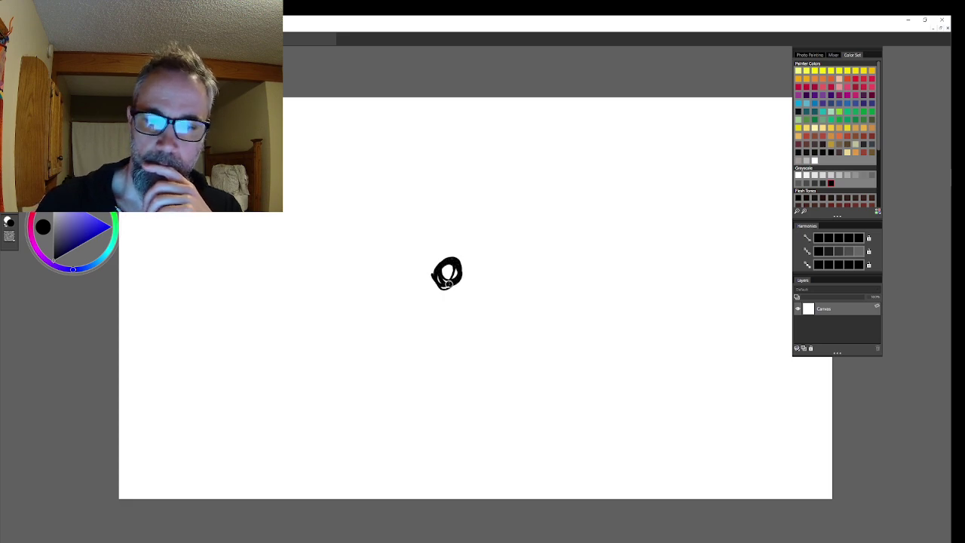
mouse_move(518, 265)
left_mouse_down()
mouse_move(539, 261)
mouse_move(527, 282)
left_mouse_up()
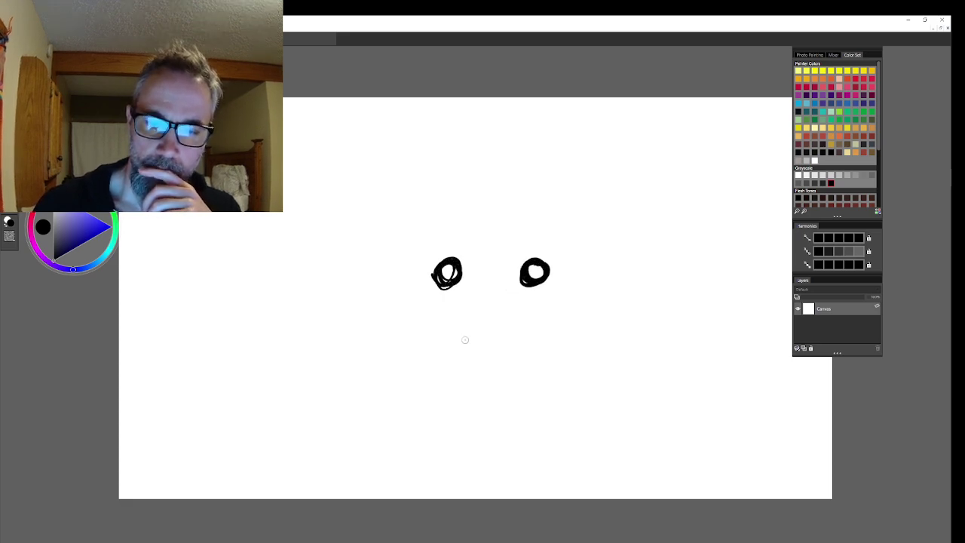
mouse_move(475, 340)
left_mouse_down()
mouse_move(493, 345)
mouse_move(488, 372)
mouse_move(500, 373)
mouse_move(500, 389)
mouse_move(523, 406)
mouse_move(565, 384)
mouse_move(552, 369)
mouse_move(701, 319)
mouse_move(663, 360)
mouse_move(680, 380)
mouse_move(651, 411)
mouse_move(567, 438)
mouse_move(461, 490)
mouse_move(576, 417)
left_mouse_up()
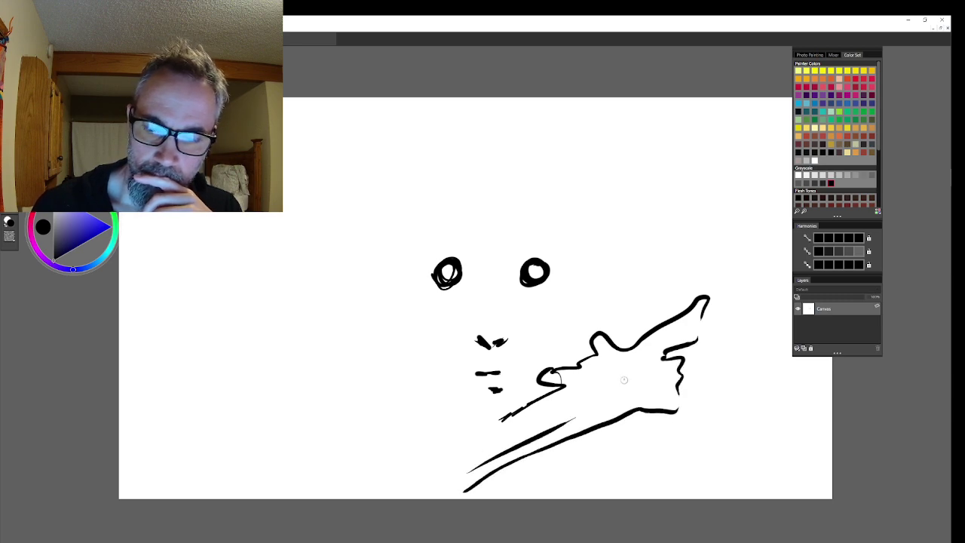
mouse_move(468, 460)
left_mouse_down()
mouse_move(566, 413)
mouse_move(590, 390)
left_mouse_up()
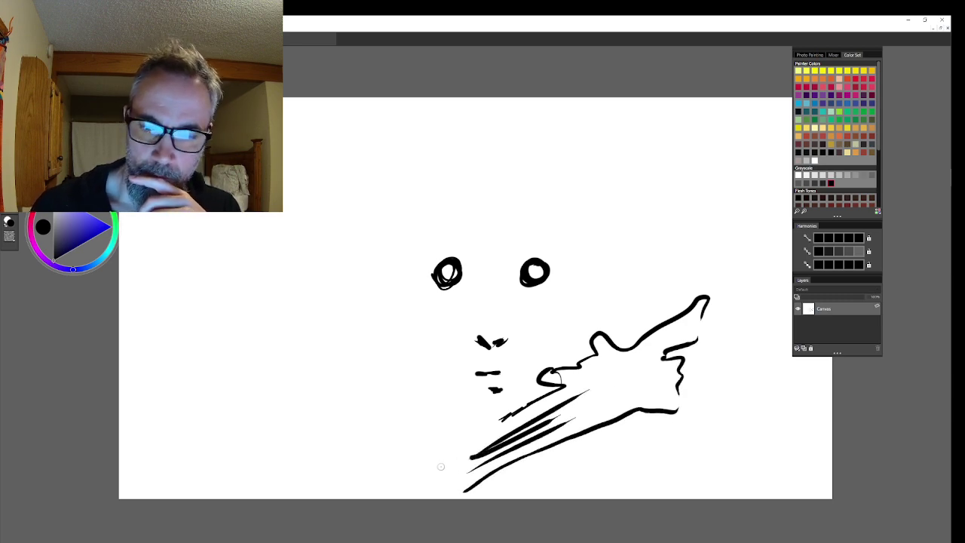
- Add short ragged eyebrows above the eyes and a large curved ear on each side, each with an inner arc
mouse_move(531, 219)
left_mouse_down()
mouse_move(558, 236)
mouse_move(567, 216)
left_mouse_up()
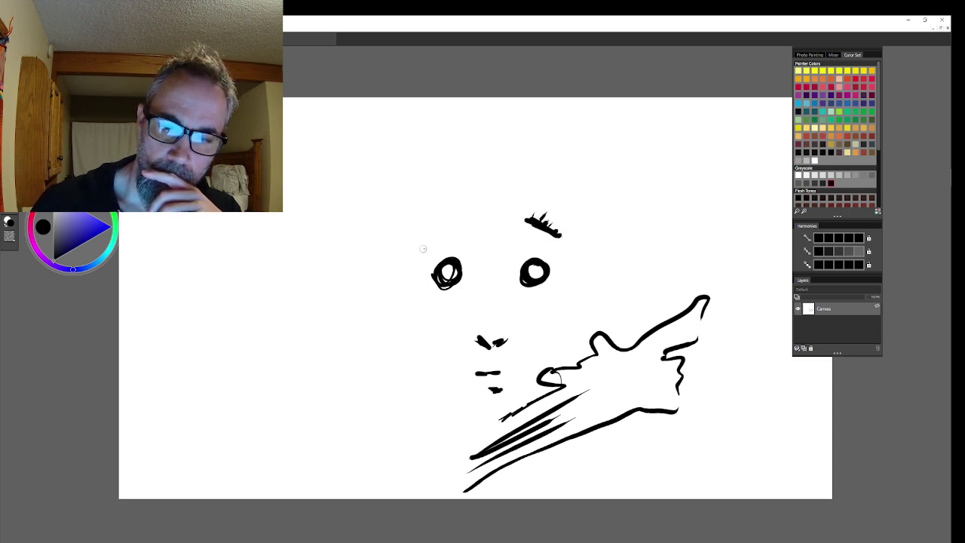
mouse_move(421, 249)
left_mouse_down()
mouse_move(440, 219)
mouse_move(416, 248)
mouse_move(361, 198)
mouse_move(301, 384)
left_mouse_up()
mouse_move(336, 267)
left_mouse_down()
mouse_move(318, 281)
mouse_move(330, 332)
left_mouse_up()
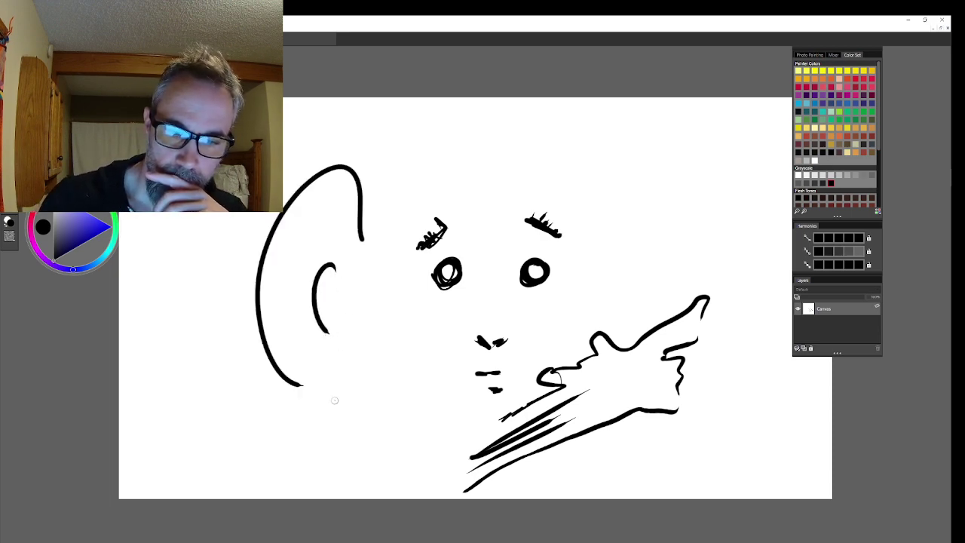
mouse_move(638, 220)
left_mouse_down()
mouse_move(645, 208)
mouse_move(781, 265)
left_mouse_up()
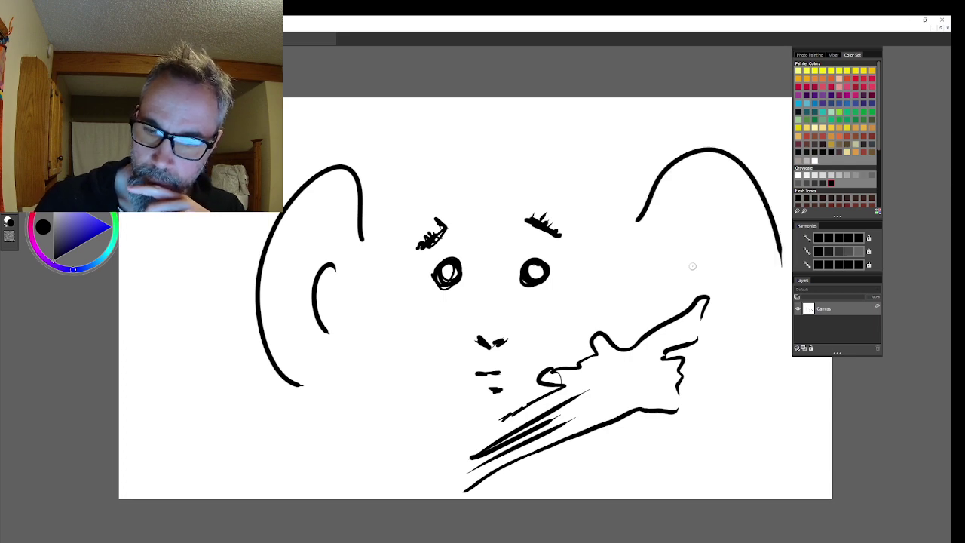
left_click_drag(687, 258, 730, 279)
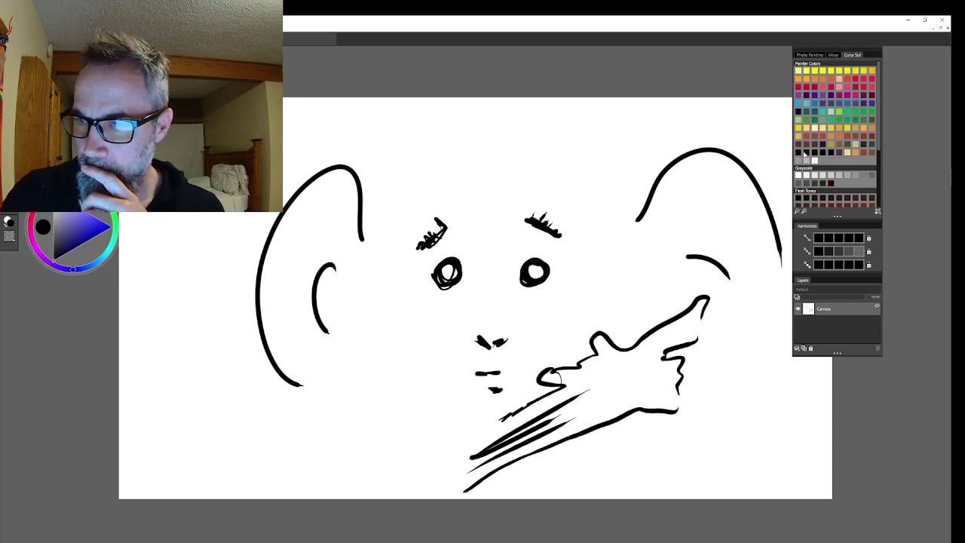
- Choose a brick-red paint colour, try a large soft dab over the left eyebrow, and undo it
left_click(822, 144)
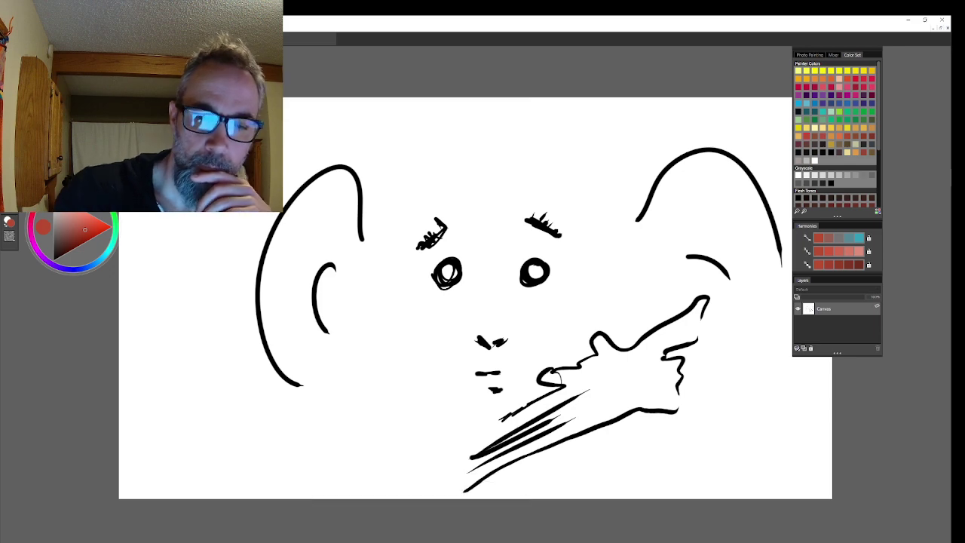
mouse_move(425, 217)
left_mouse_down()
mouse_move(440, 212)
mouse_move(443, 235)
left_mouse_up()
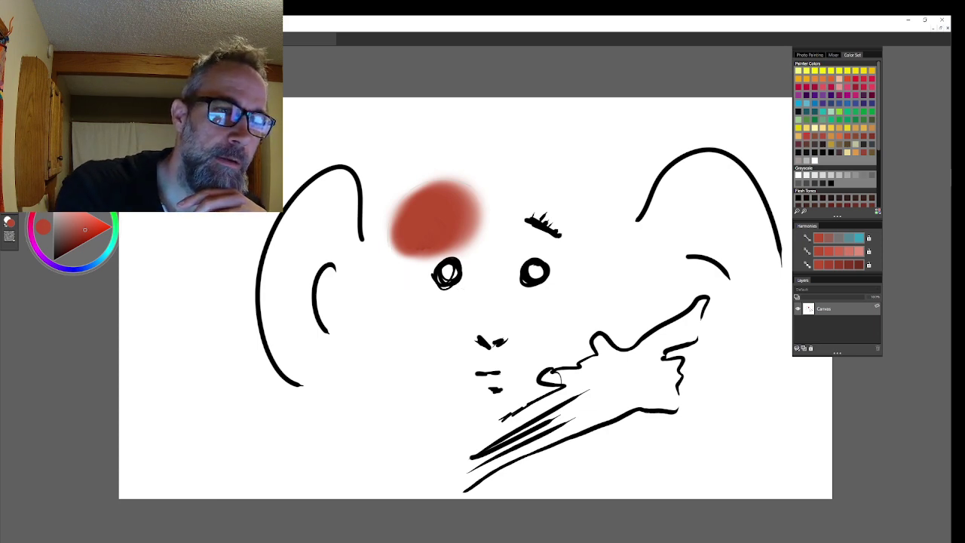
key("ctrl+z")
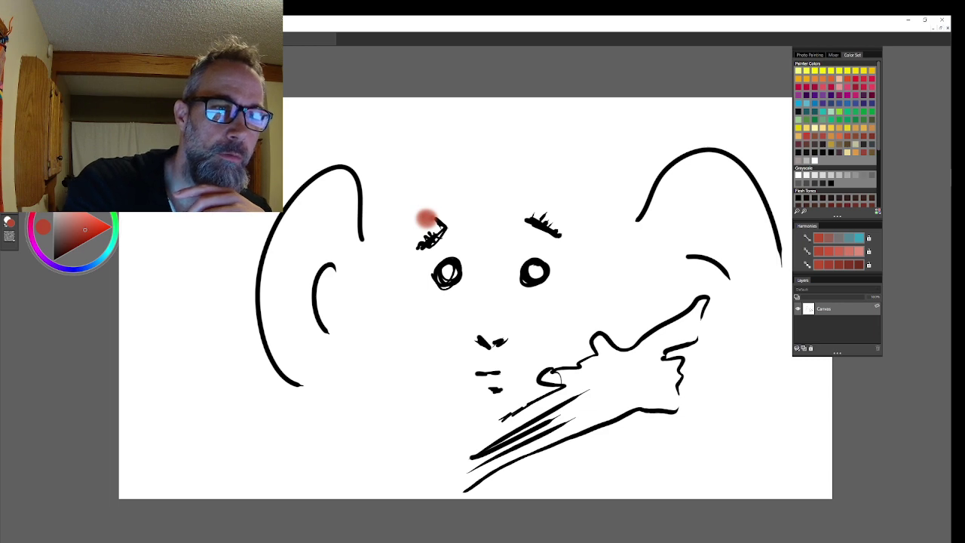
key("ctrl+z")
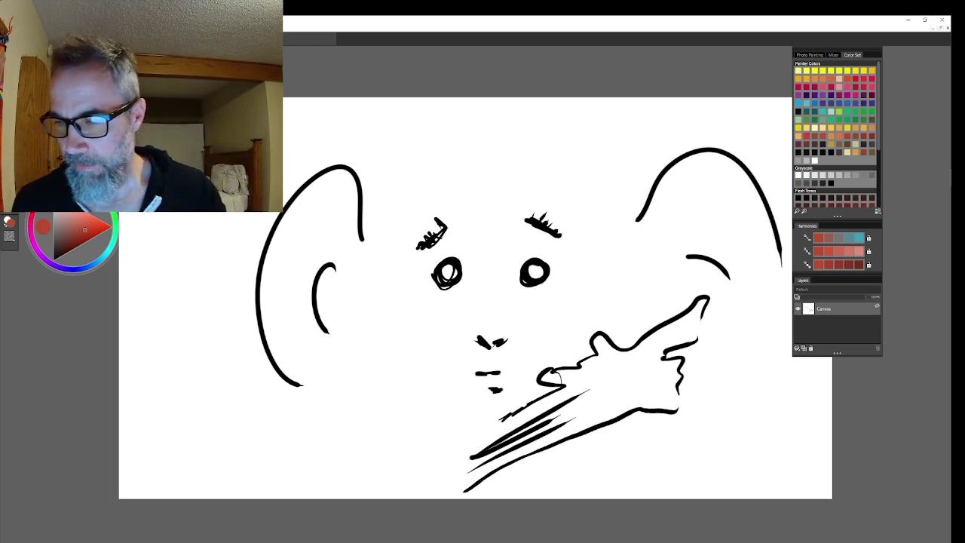
- Add a new layer and paint soft red test patches above and to the left of the left ear
left_click(803, 348)
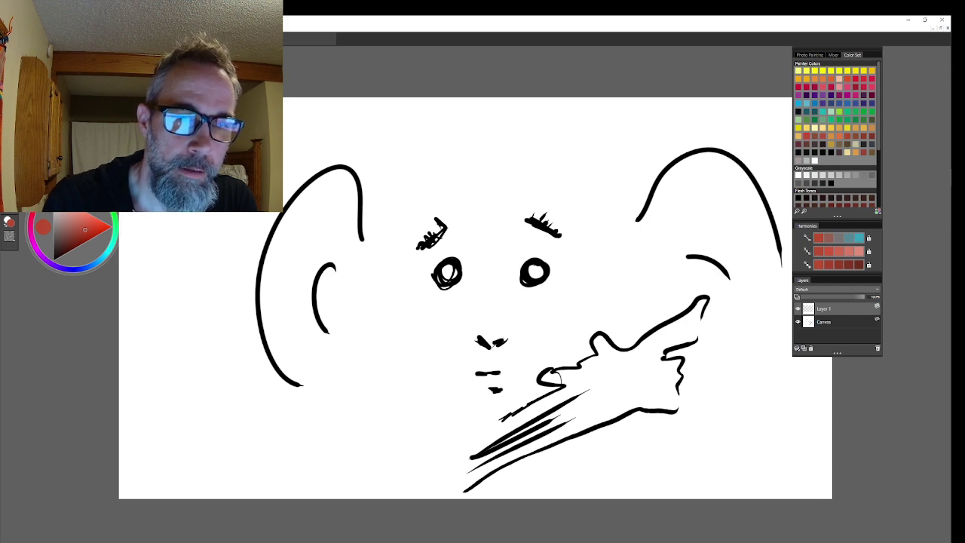
left_click(304, 136)
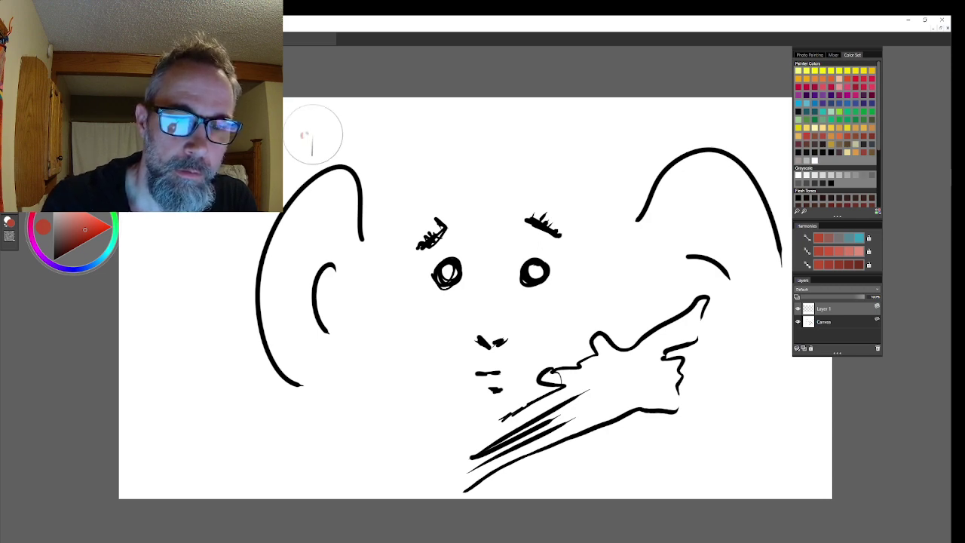
left_click_drag(305, 136, 312, 136)
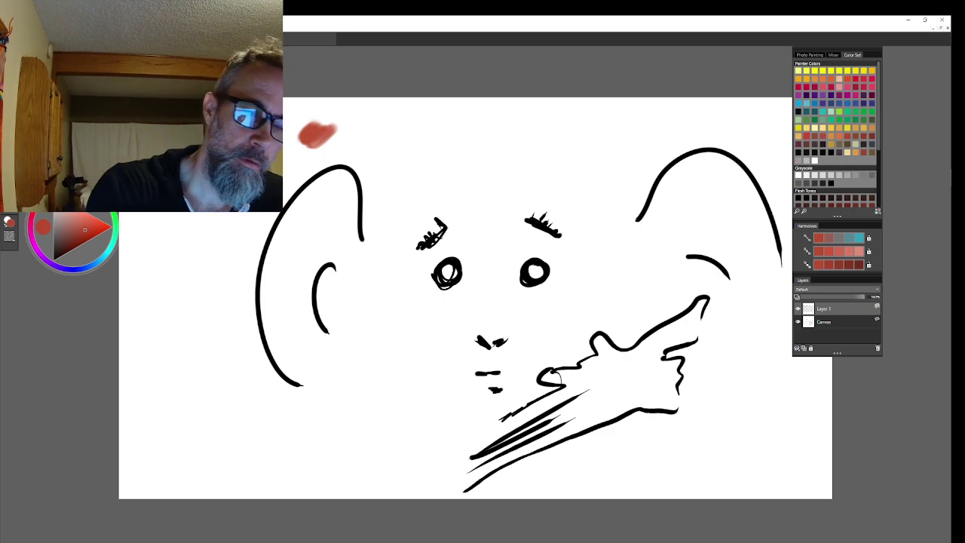
left_click_drag(181, 245, 218, 223)
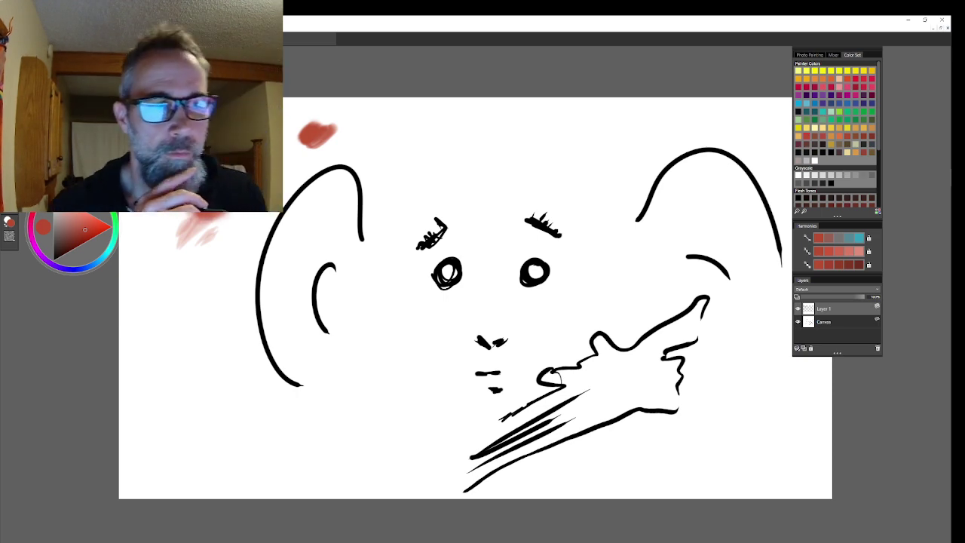
- Test brush variations with a small red scribble and several soft pink blobs in a row above the face
key("ctrl+b")
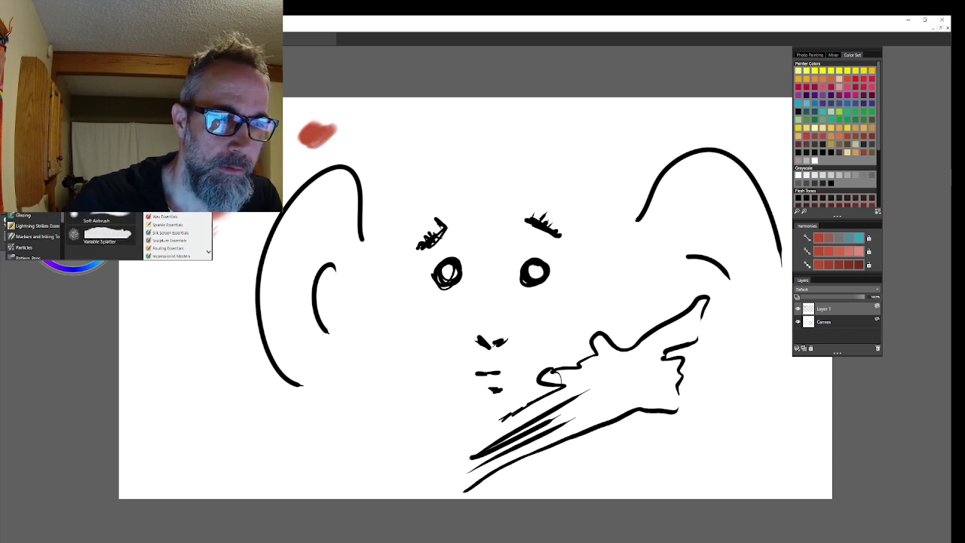
key("ctrl+b")
left_click_drag(404, 148, 413, 153)
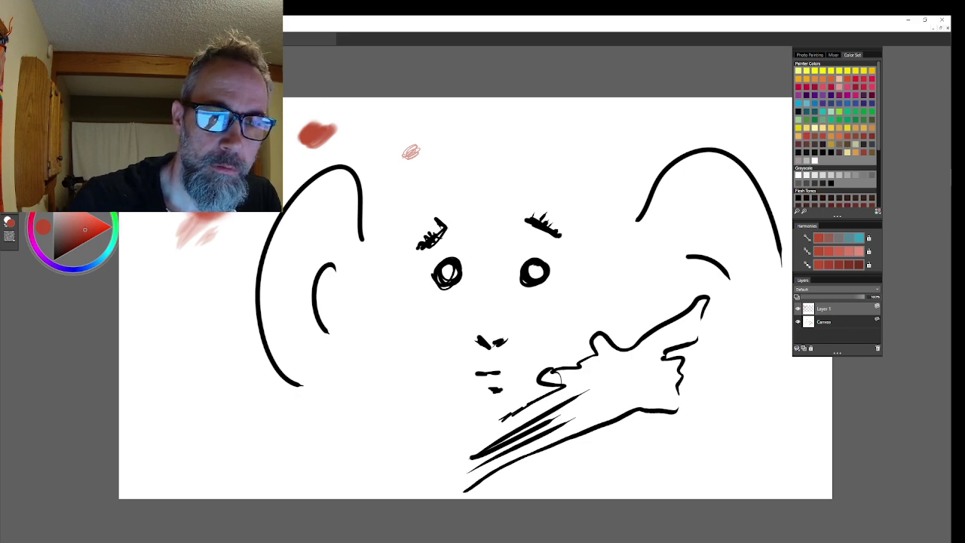
mouse_move(365, 134)
left_mouse_down()
mouse_move(381, 121)
mouse_move(407, 129)
left_mouse_up()
left_click(347, 87)
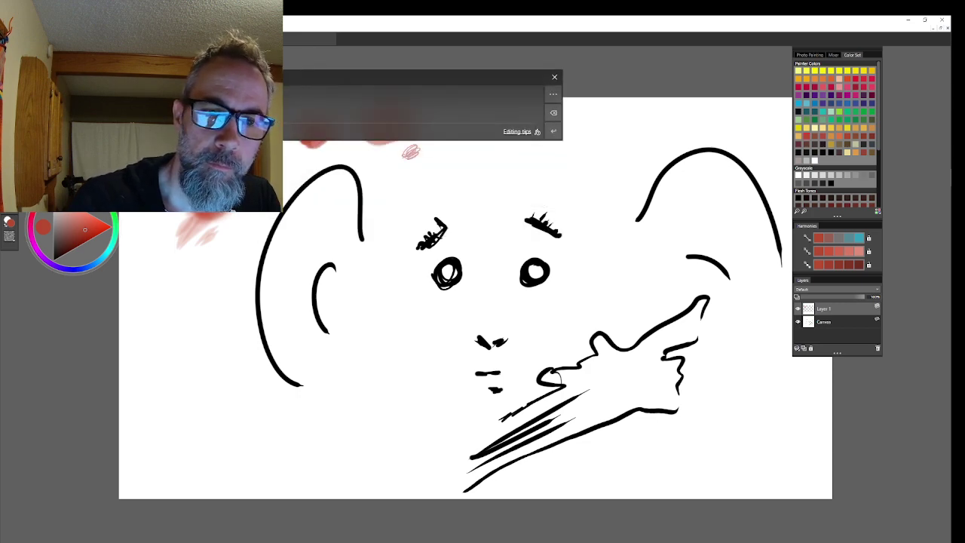
left_click_drag(348, 86, 350, 393)
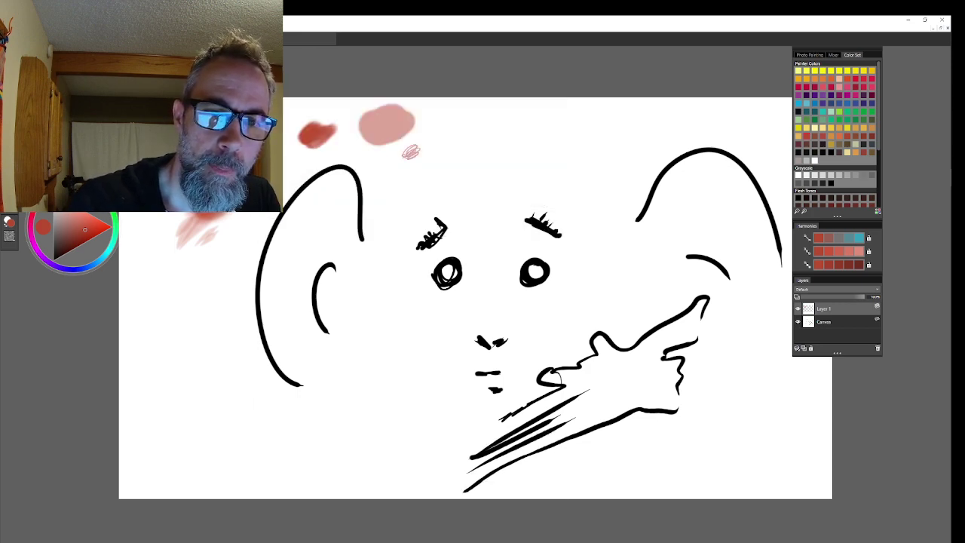
left_click_drag(448, 124, 502, 137)
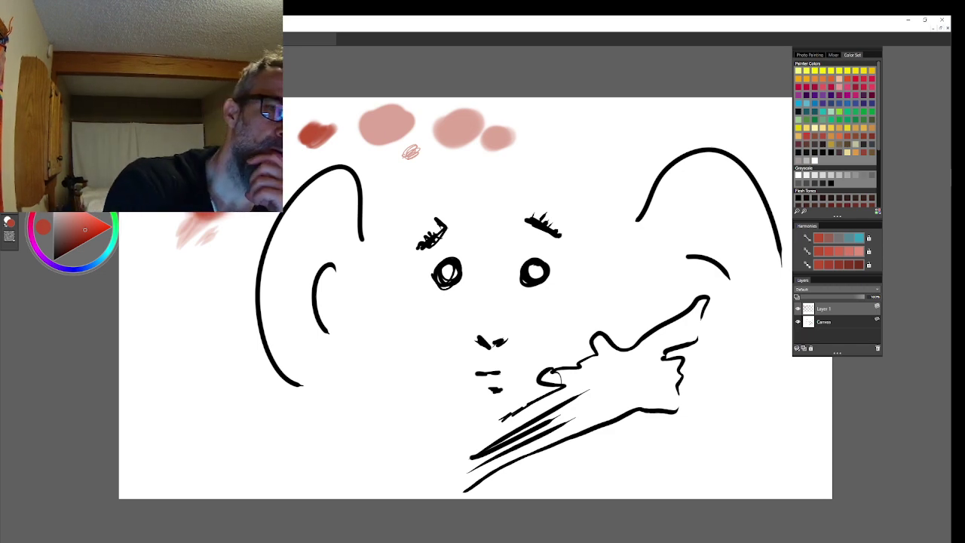
- Switch to a different brush variant and paint broad, streaky red strokes beside the left ear's outer edge
key("ctrl+b")
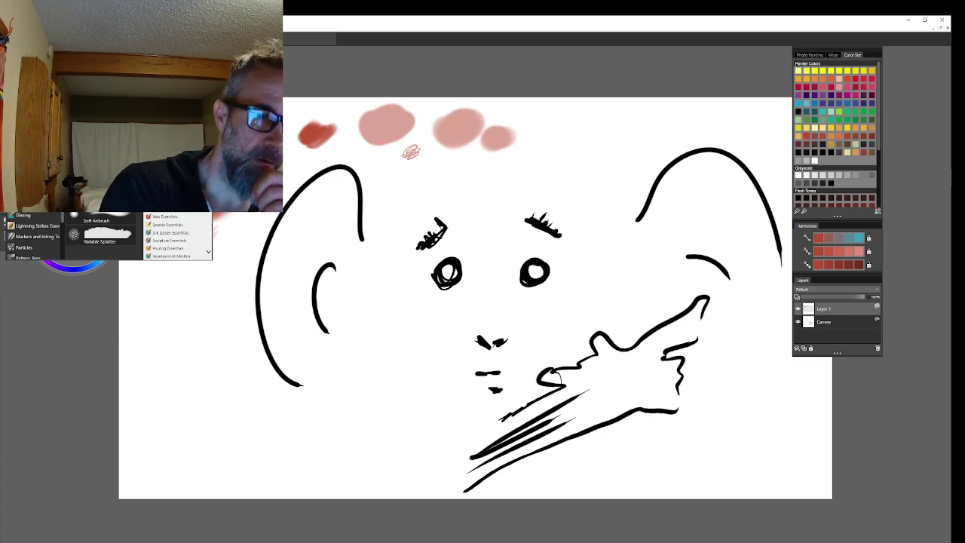
scroll(103, 236, "down", 2)
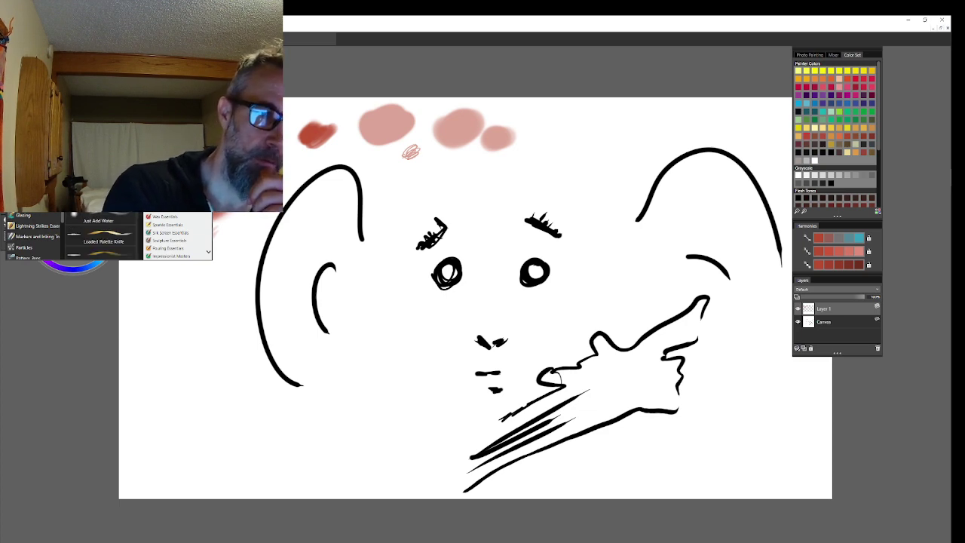
scroll(74, 254, "down", 2)
left_click(73, 255)
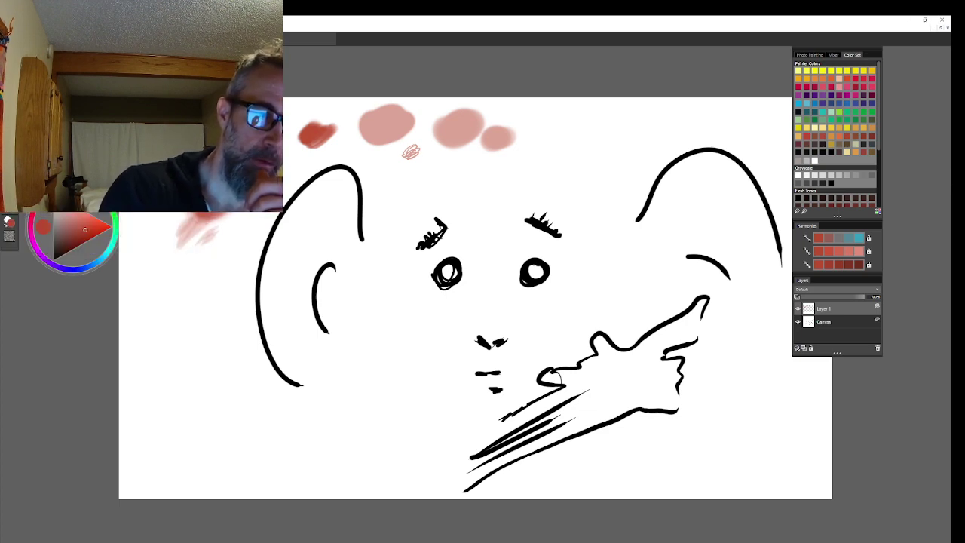
mouse_move(172, 324)
left_mouse_down()
mouse_move(211, 277)
mouse_move(255, 268)
mouse_move(195, 320)
mouse_move(224, 311)
mouse_move(214, 300)
mouse_move(202, 330)
mouse_move(265, 311)
left_mouse_up()
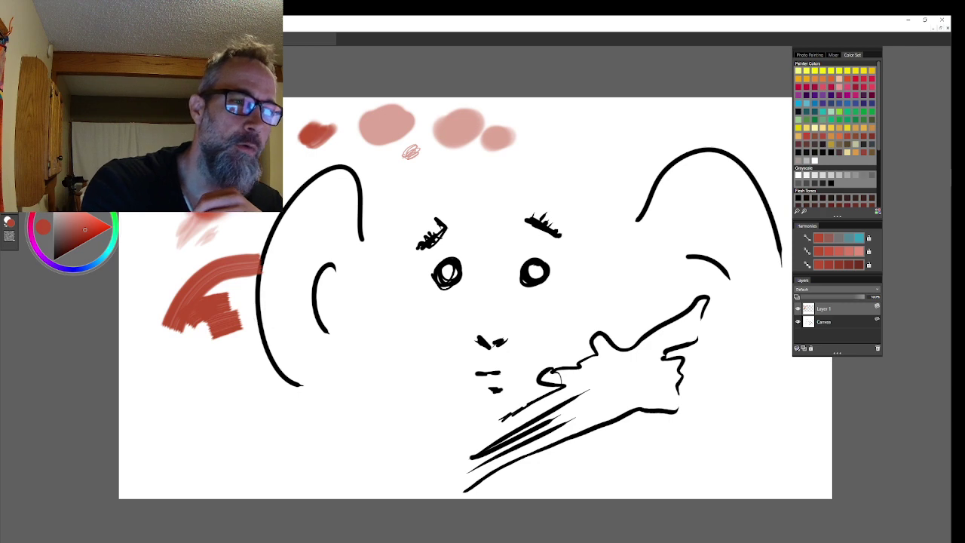
- Create another blank 1920 × 1080 pixel image and paint two overlapping soft red diagonal strokes left of its centre
key("ctrl+n")
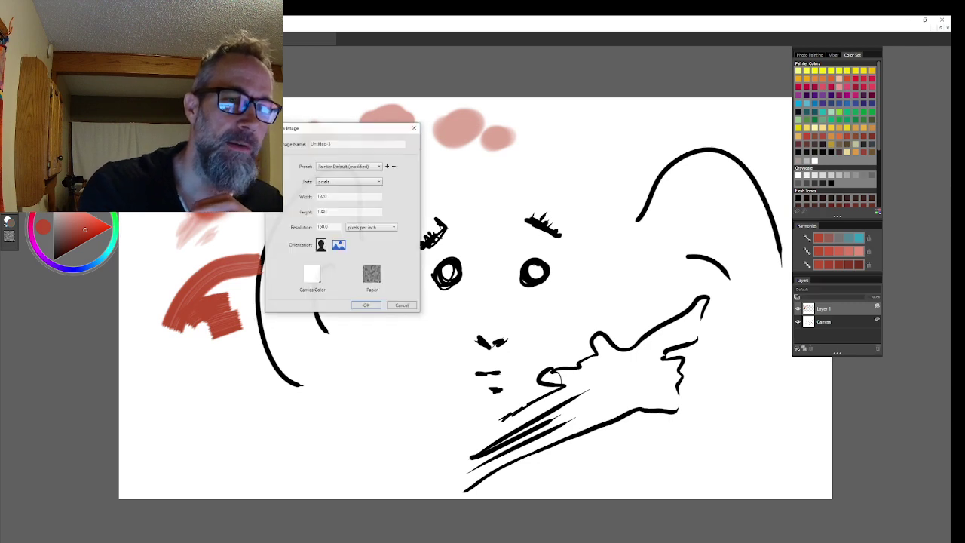
left_click(375, 307)
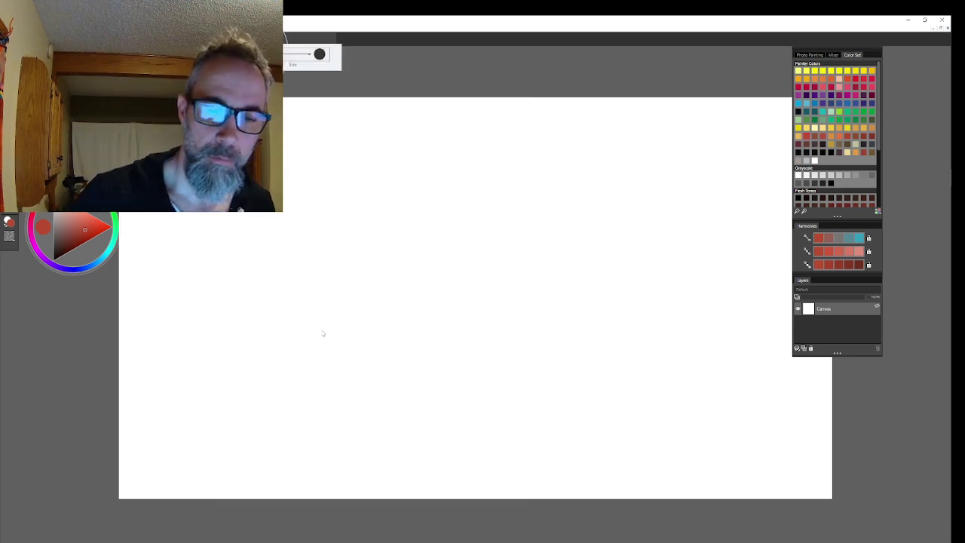
left_click_drag(303, 335, 442, 249)
left_click_drag(313, 339, 441, 248)
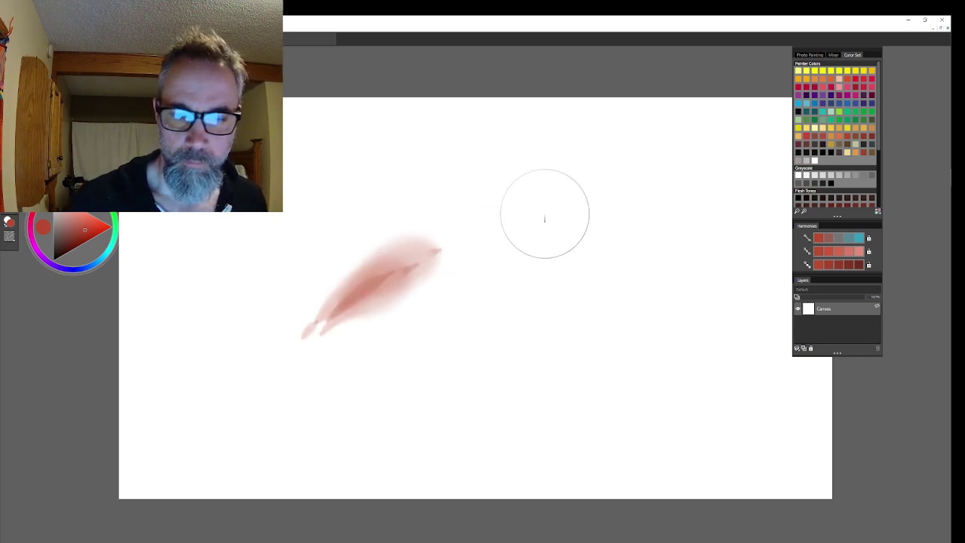
- Build up the soft red diagonal strokes into a broad soft-edged arc reaching toward the canvas's upper centre
mouse_move(339, 328)
left_mouse_down()
mouse_move(407, 275)
mouse_move(528, 209)
mouse_move(498, 250)
mouse_move(377, 305)
mouse_move(543, 218)
left_mouse_up()
left_click_drag(313, 343, 558, 200)
left_click_drag(392, 301, 557, 192)
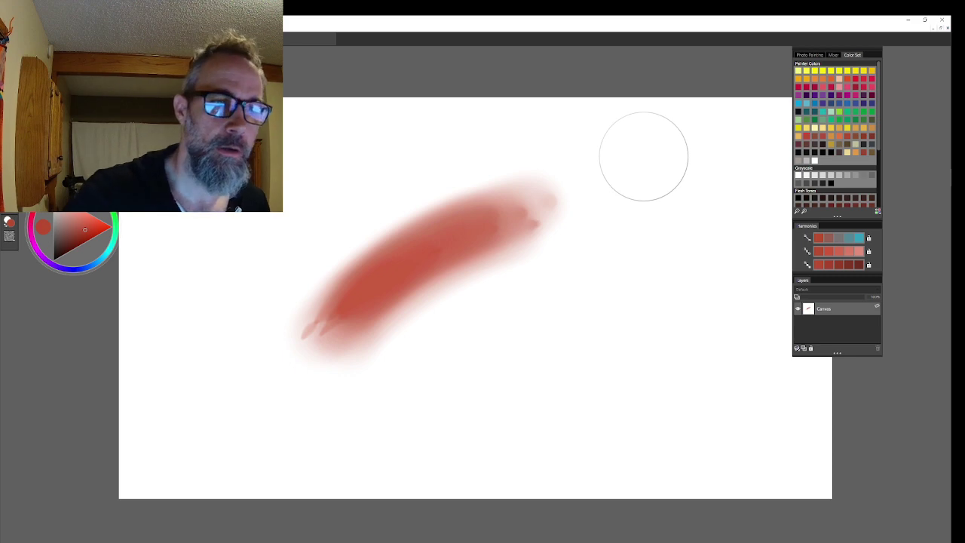
- Switch to a different brush variant and paint opaque, bristly red strokes over the soft red arc, extending its right end
left_click(8, 221)
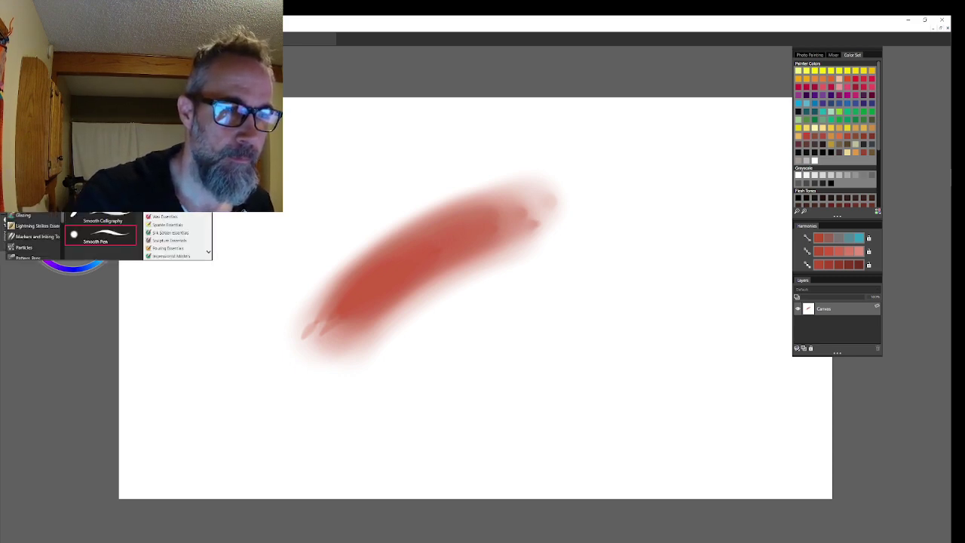
scroll(74, 254, "up", 3)
left_click(74, 255)
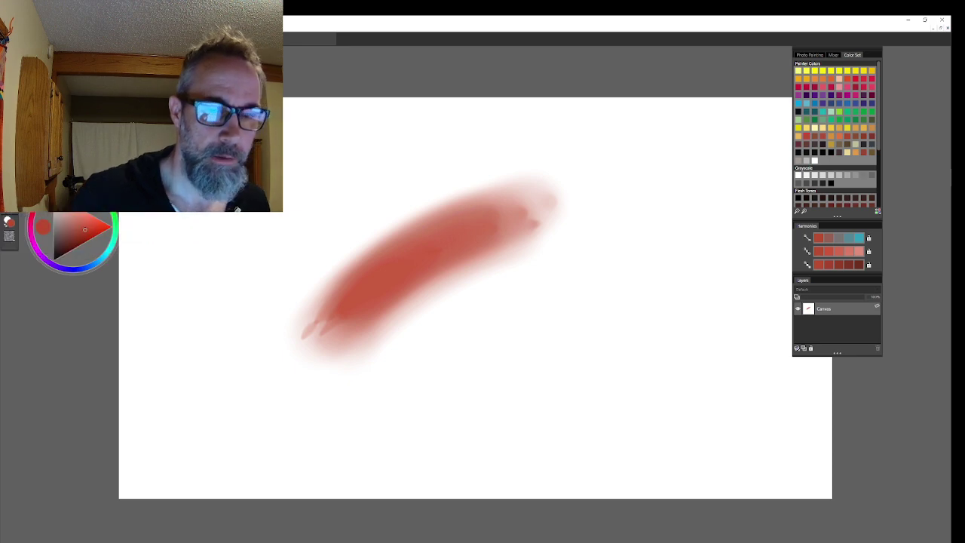
mouse_move(316, 328)
left_mouse_down()
mouse_move(465, 229)
mouse_move(473, 214)
left_mouse_up()
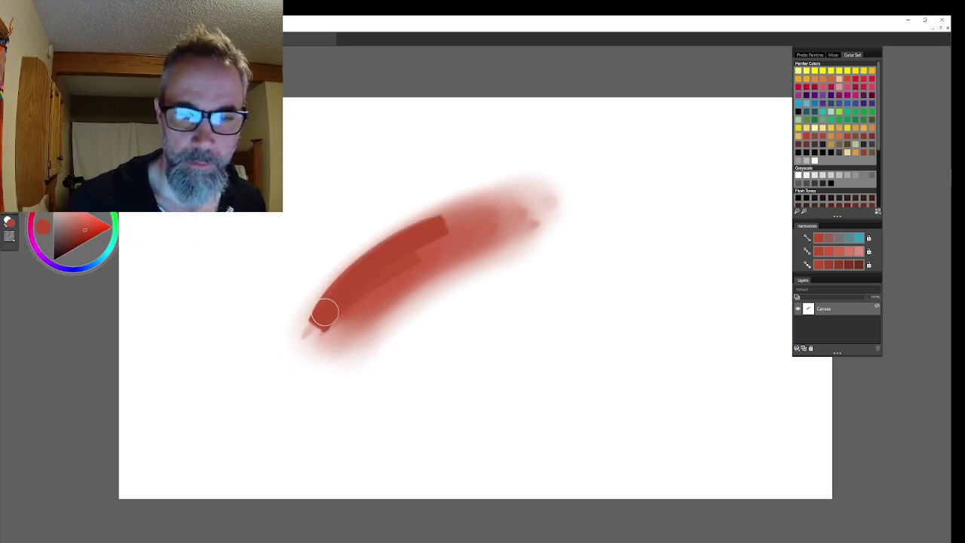
left_click_drag(325, 312, 465, 216)
mouse_move(389, 265)
left_mouse_down()
mouse_move(452, 235)
mouse_move(612, 203)
left_mouse_up()
left_click_drag(367, 310, 631, 224)
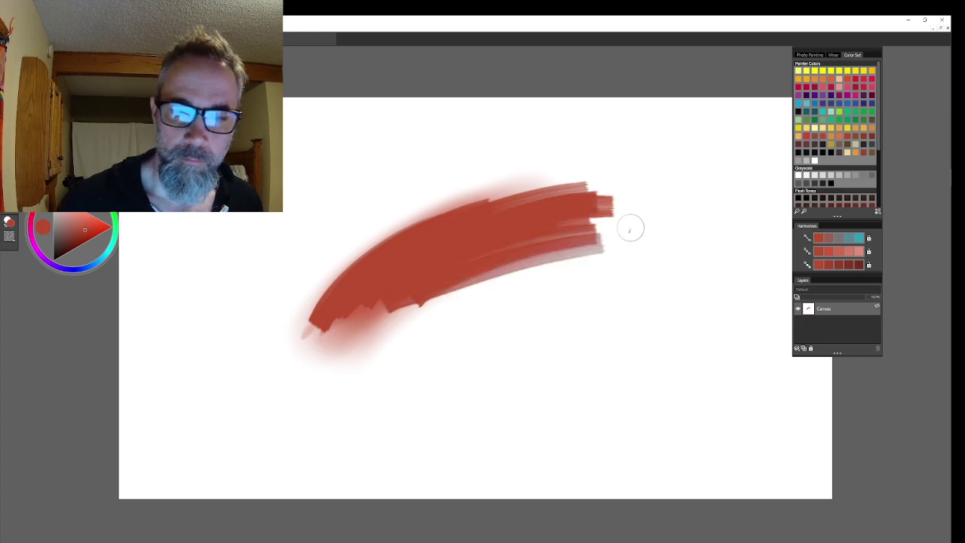
- Widen the red arc downward with broad streaky strokes and add a narrow red tail at its upper right end
left_click_drag(505, 241, 628, 229)
left_click_drag(438, 298, 637, 254)
left_click_drag(468, 291, 603, 266)
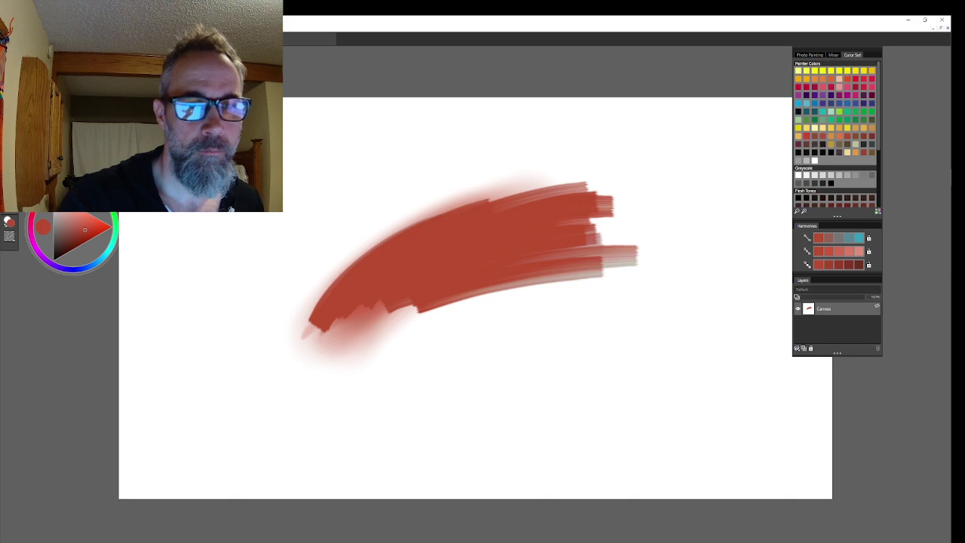
left_click_drag(407, 361, 550, 301)
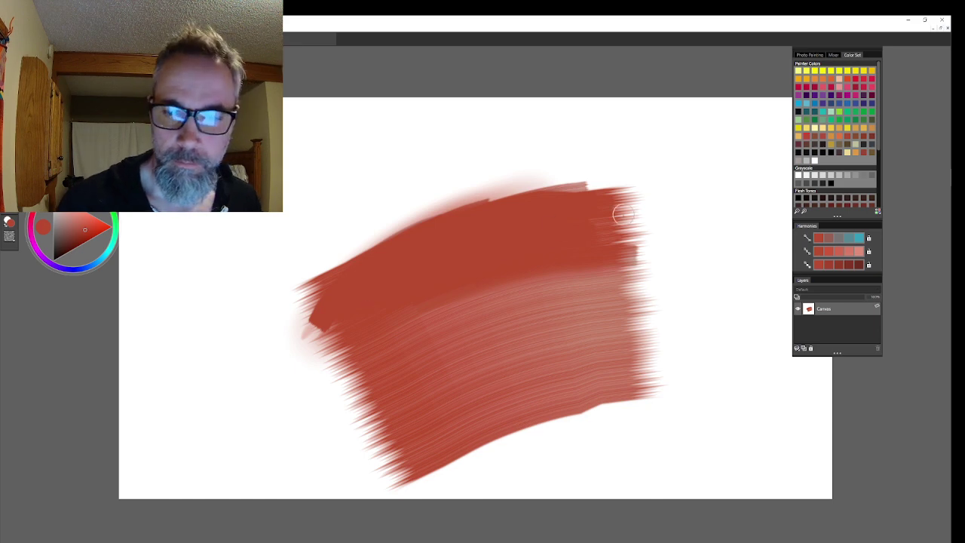
left_click_drag(580, 188, 713, 174)
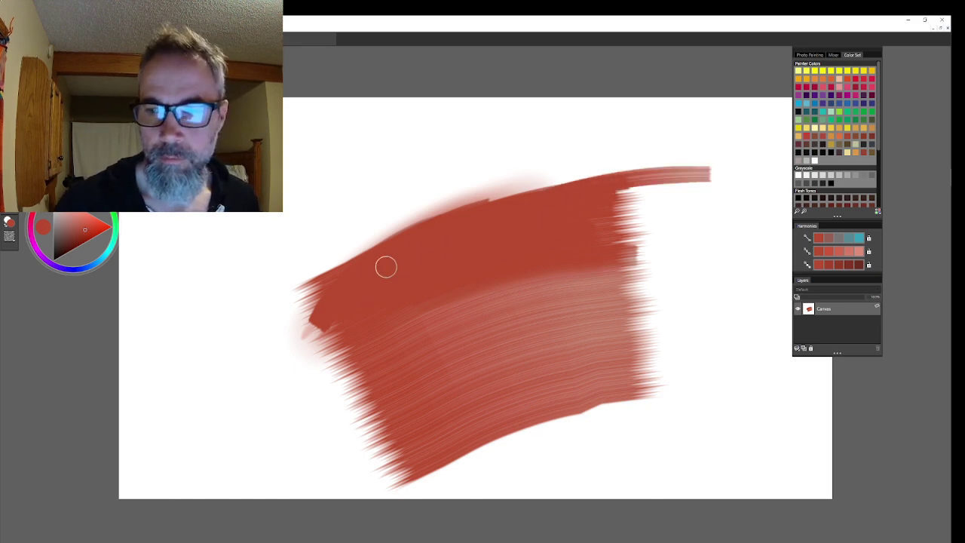
- Choose bright yellow and paint several narrow diagonal strokes across the upper half of the red area
left_click(831, 72)
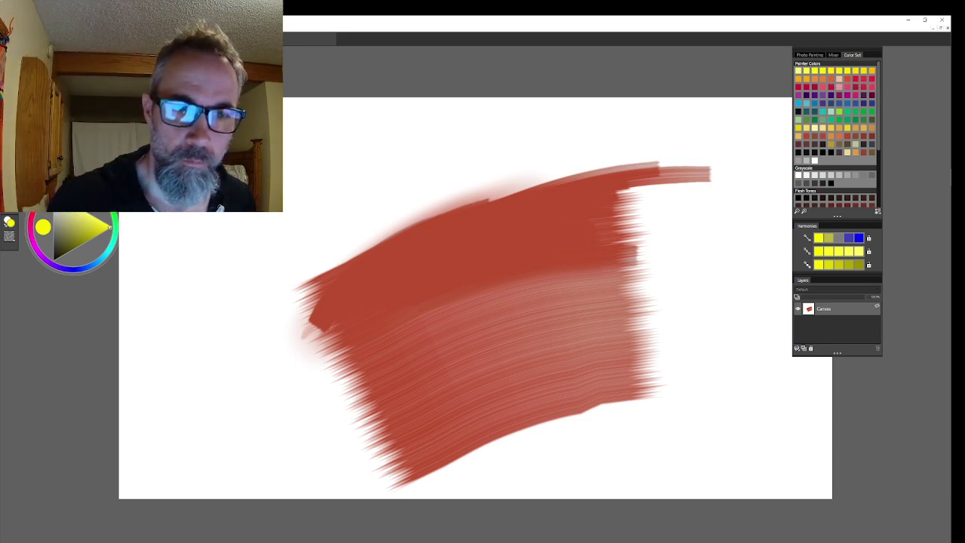
key("bracketright")
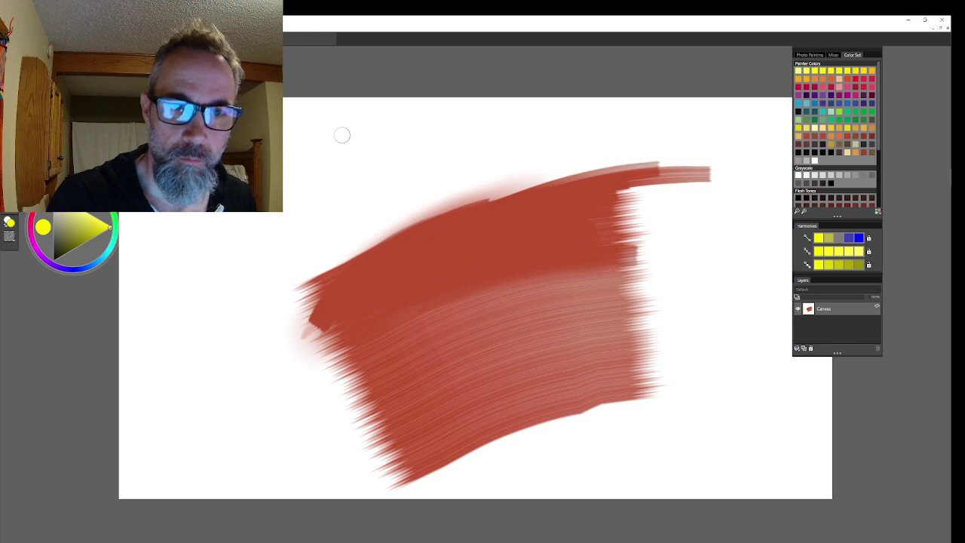
left_click_drag(351, 283, 513, 214)
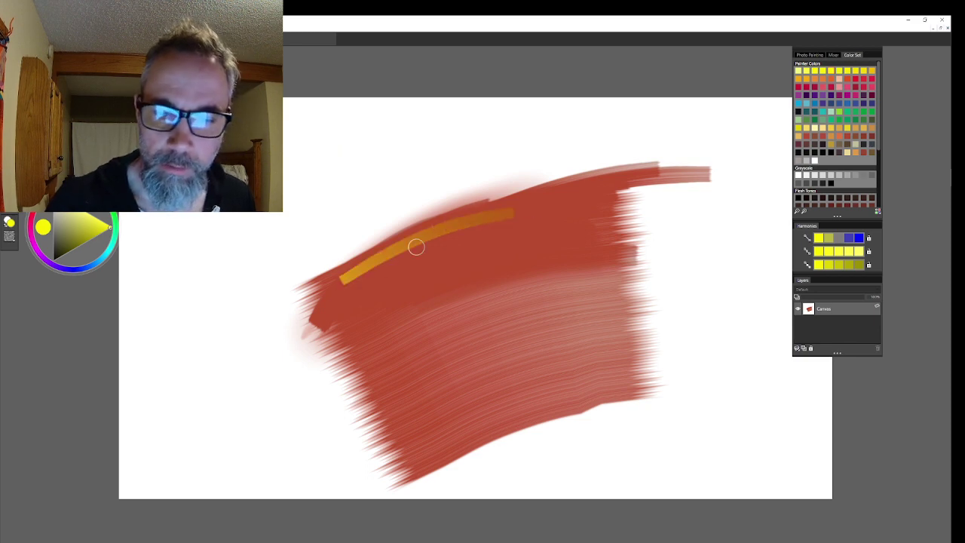
left_click_drag(394, 268, 510, 223)
left_click_drag(404, 280, 573, 191)
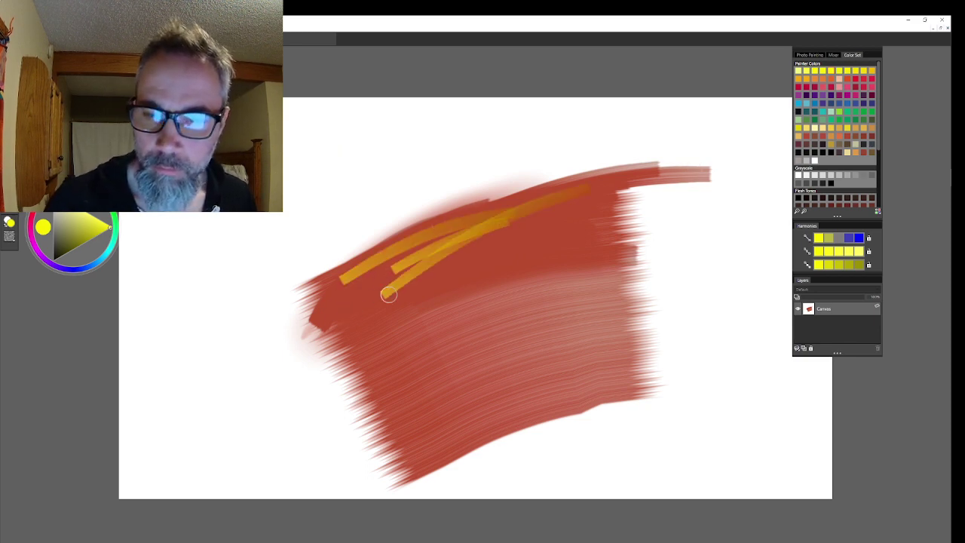
mouse_move(386, 302)
left_mouse_down()
mouse_move(497, 250)
mouse_move(547, 246)
left_mouse_up()
left_click_drag(423, 317, 537, 278)
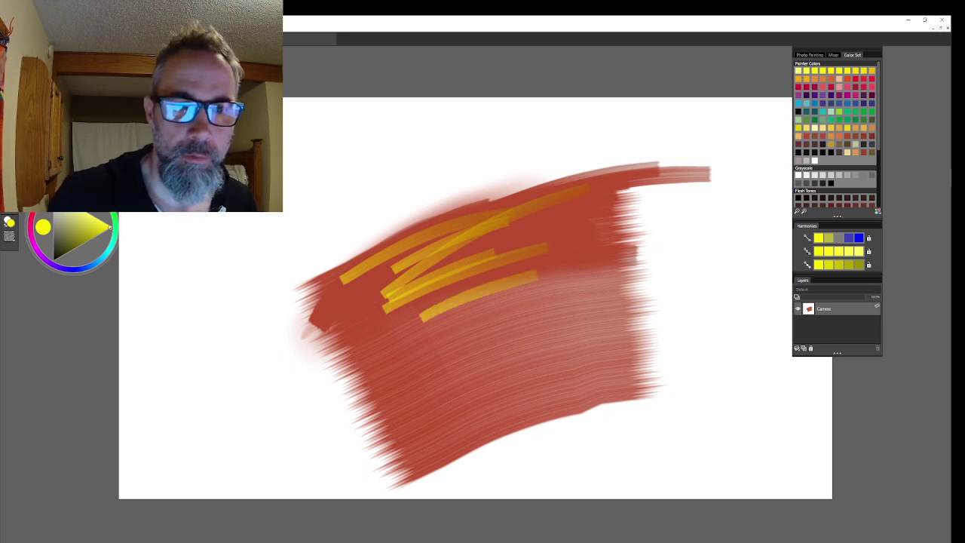
- Enlarge the brush and paint broad overlapping yellow bands across the middle of the red area
left_click_drag(399, 384, 569, 302)
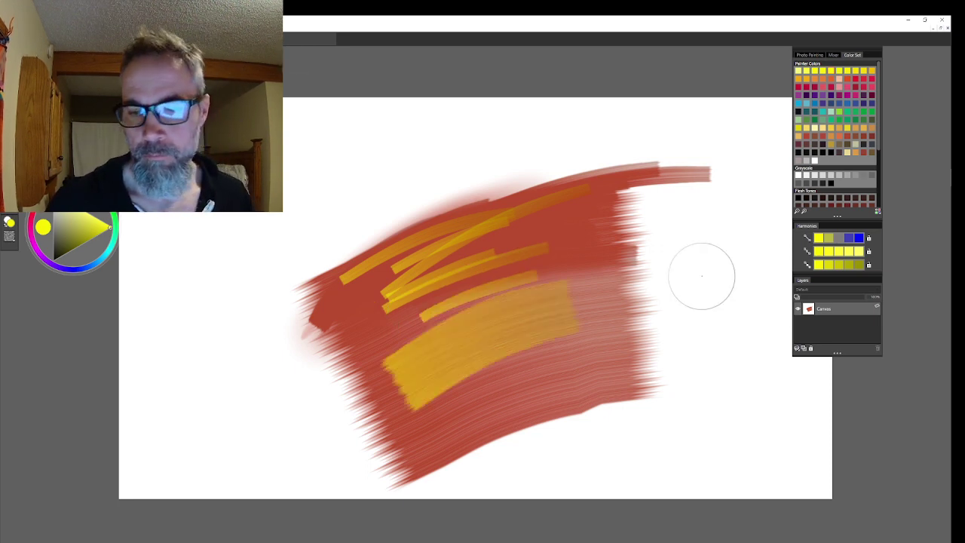
left_click_drag(446, 373, 580, 323)
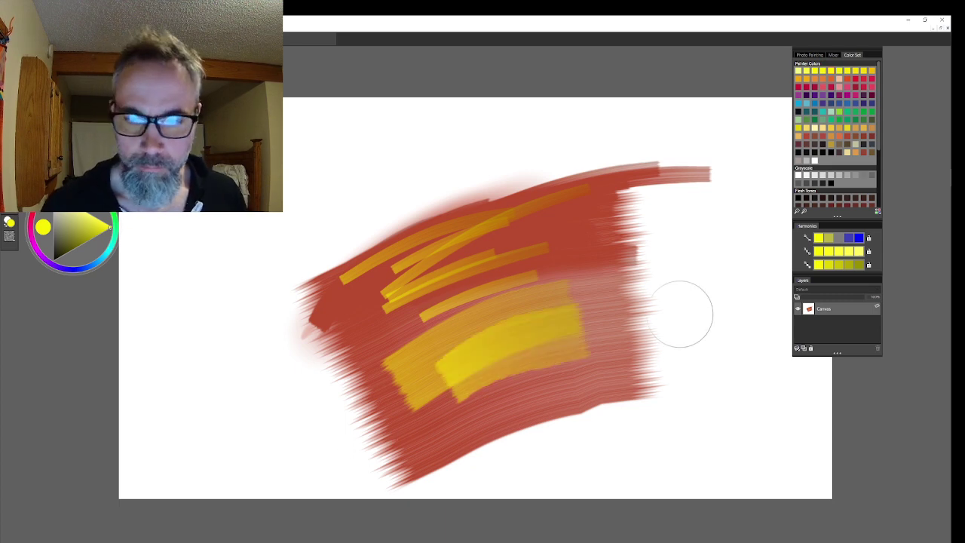
left_click_drag(505, 324, 667, 260)
left_click_drag(373, 369, 607, 226)
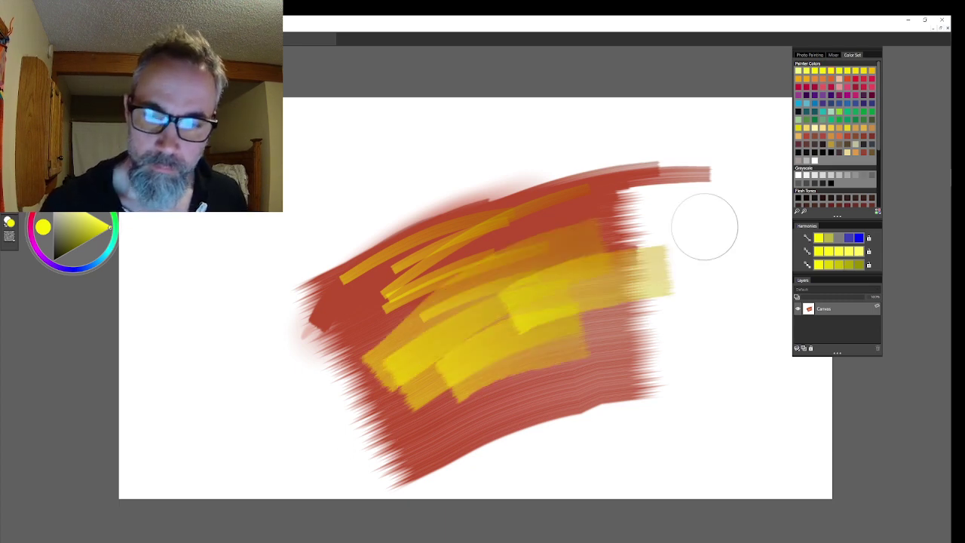
mouse_move(377, 351)
left_mouse_down()
mouse_move(653, 241)
mouse_move(635, 233)
left_mouse_up()
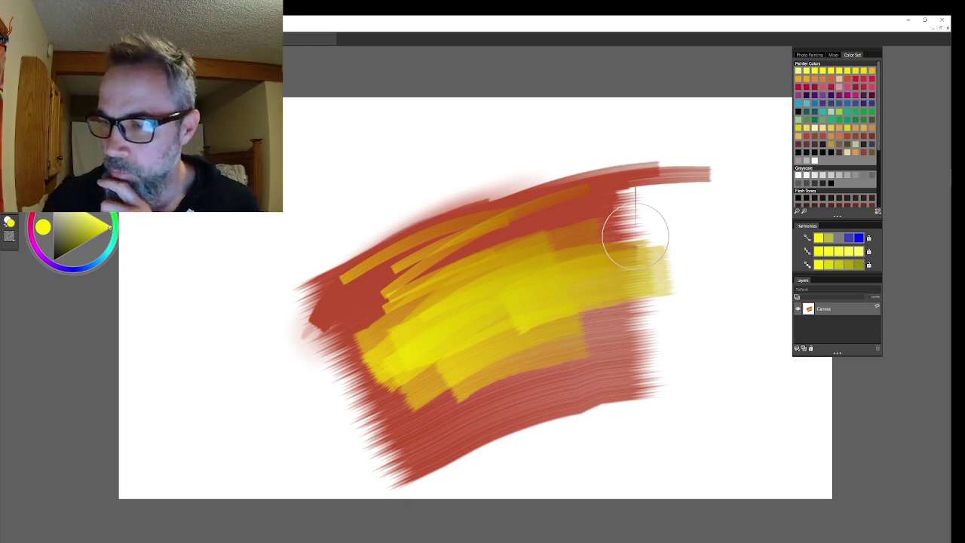
- Add a new layer, choose a crimson red and paint strokes along the upper edge of the yellow bands
left_click(807, 344)
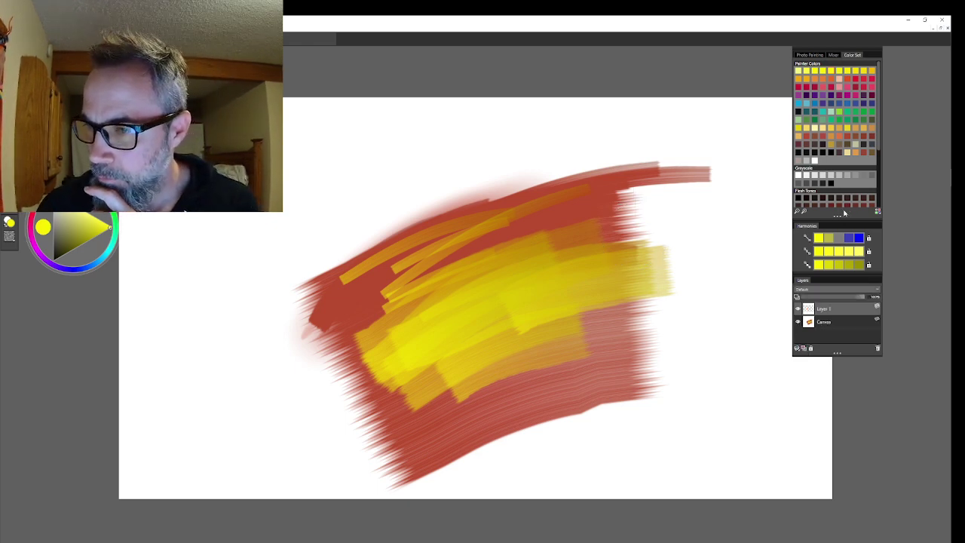
left_click(806, 86)
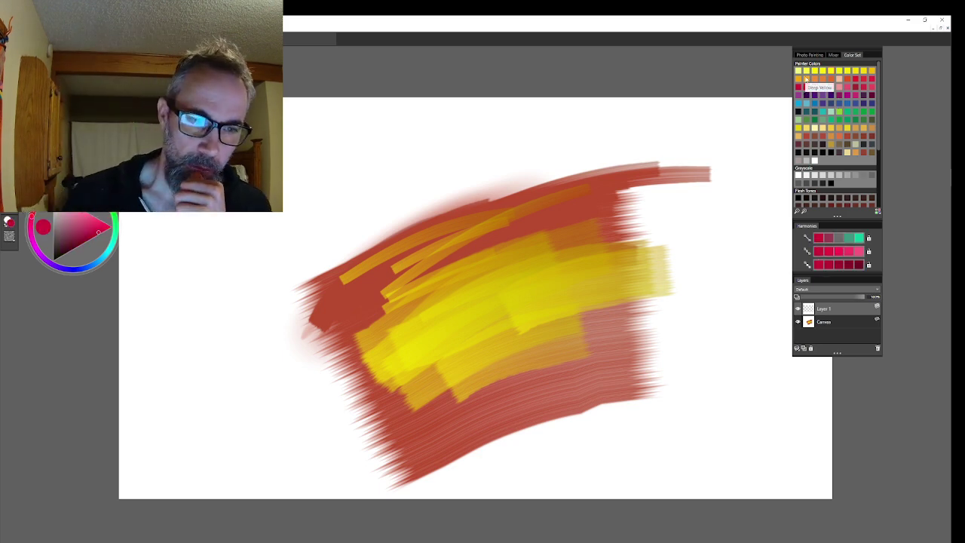
left_click(106, 232)
left_click_drag(106, 232, 104, 228)
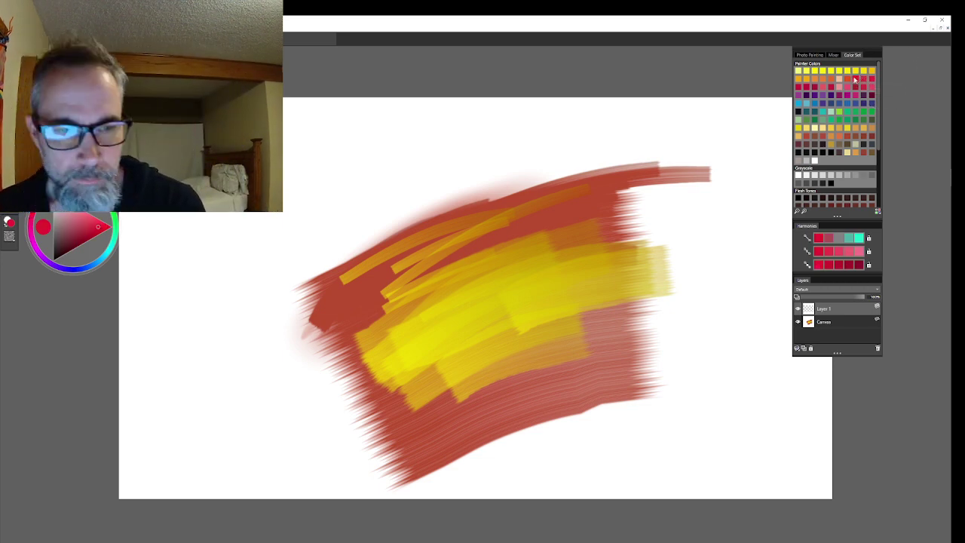
left_click(864, 80)
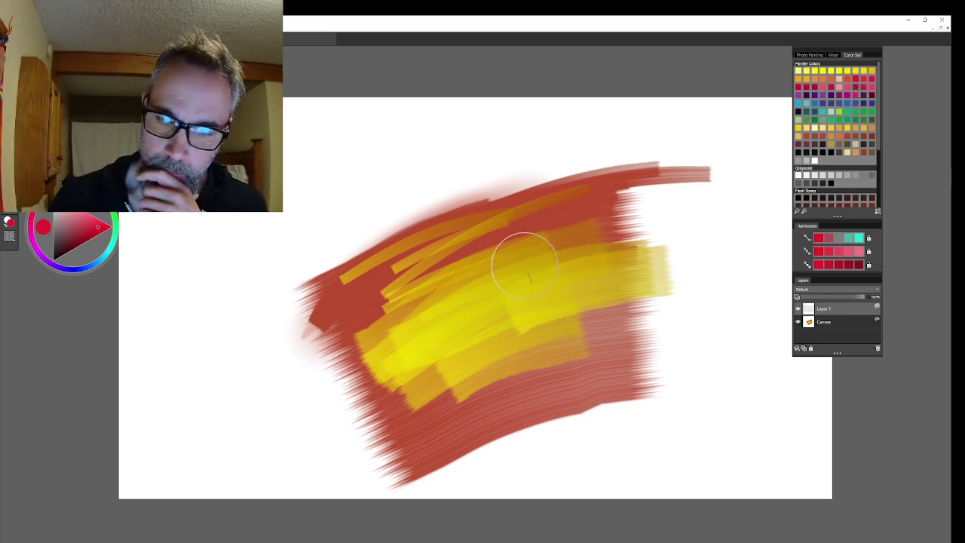
mouse_move(373, 309)
left_mouse_down()
mouse_move(509, 265)
mouse_move(564, 218)
left_mouse_up()
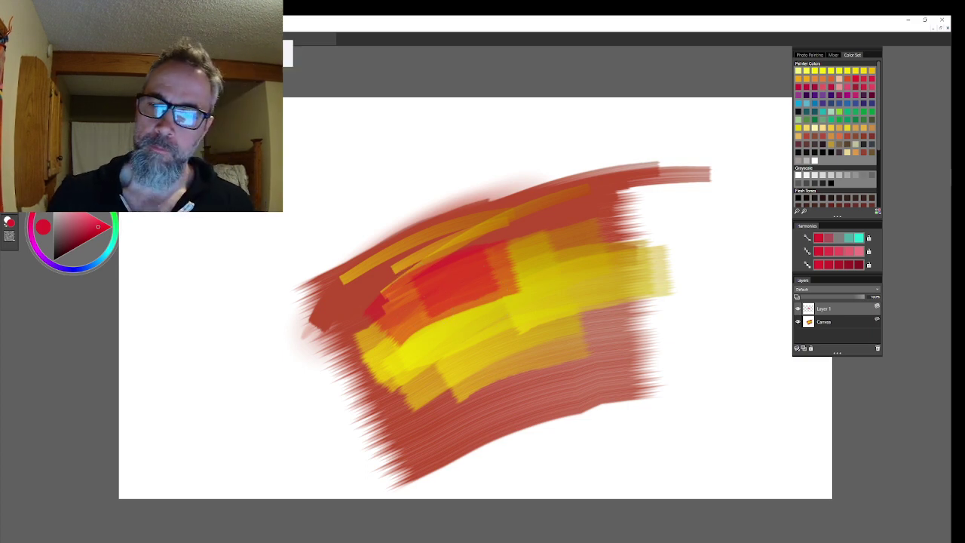
mouse_move(392, 301)
left_mouse_down()
mouse_move(416, 282)
mouse_move(623, 210)
left_mouse_up()
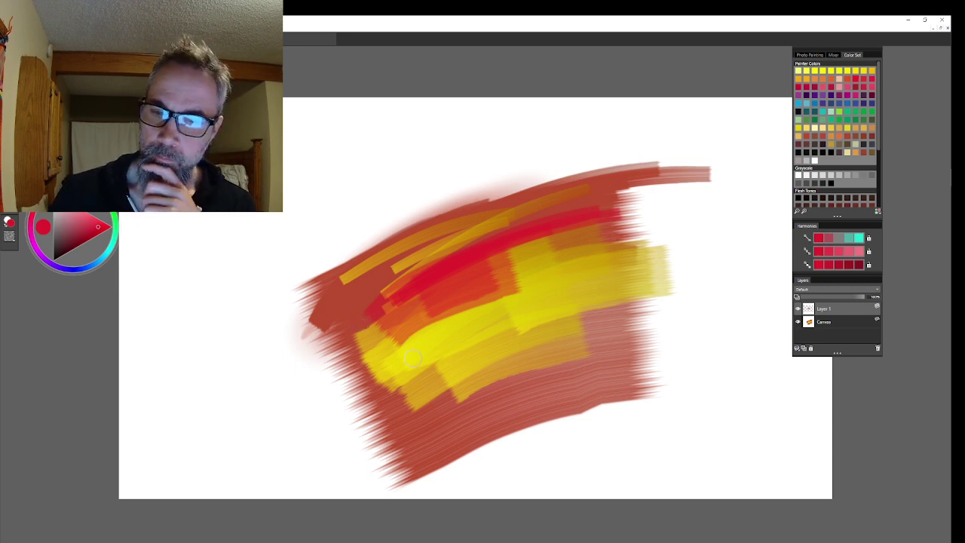
- Paint narrow crimson strokes across the lower part of the yellow bands with a smaller brush
left_click_drag(410, 372, 571, 276)
left_click_drag(415, 390, 597, 303)
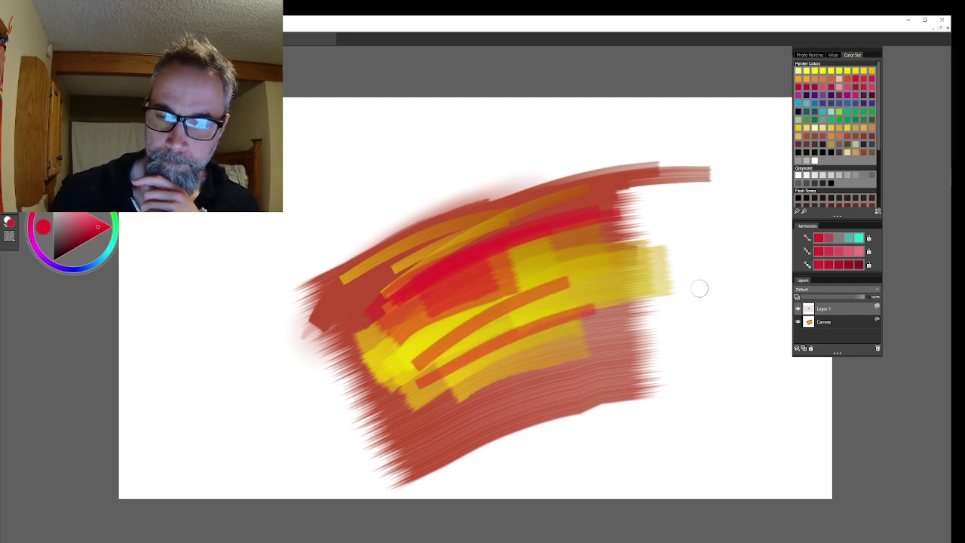
left_click_drag(475, 374, 610, 316)
left_click_drag(400, 388, 641, 322)
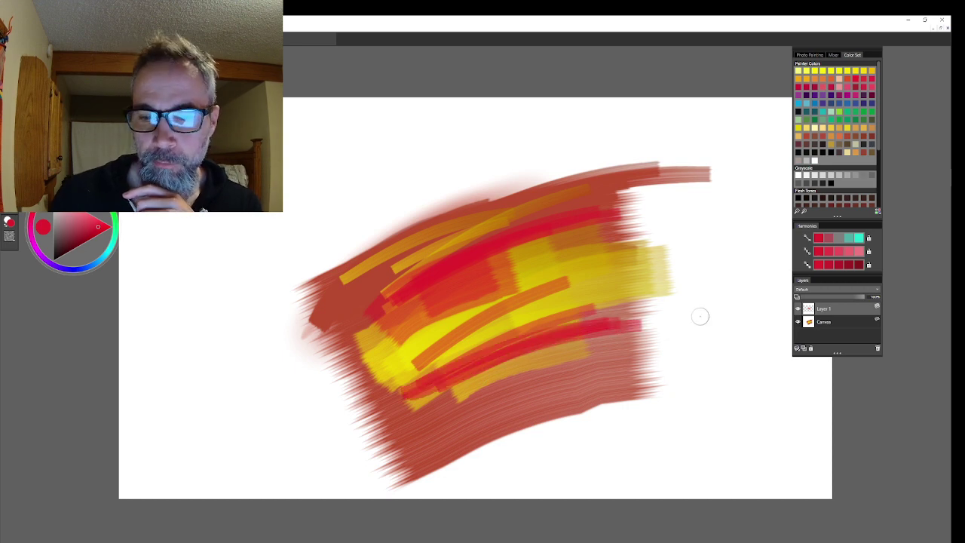
mouse_move(389, 392)
left_mouse_down()
mouse_move(609, 298)
mouse_move(523, 303)
left_mouse_up()
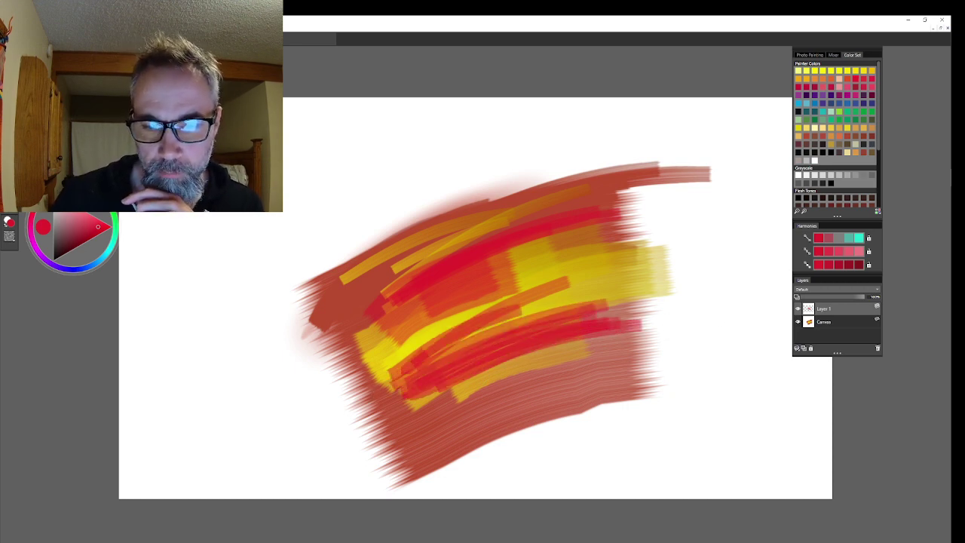
- Layer more narrow crimson strokes through the middle of the yellow bands and up over the thin yellow lines
left_click_drag(422, 357, 622, 251)
left_click_drag(428, 335, 580, 255)
left_click_drag(356, 374, 558, 256)
left_click_drag(369, 341, 602, 220)
left_click_drag(341, 333, 601, 185)
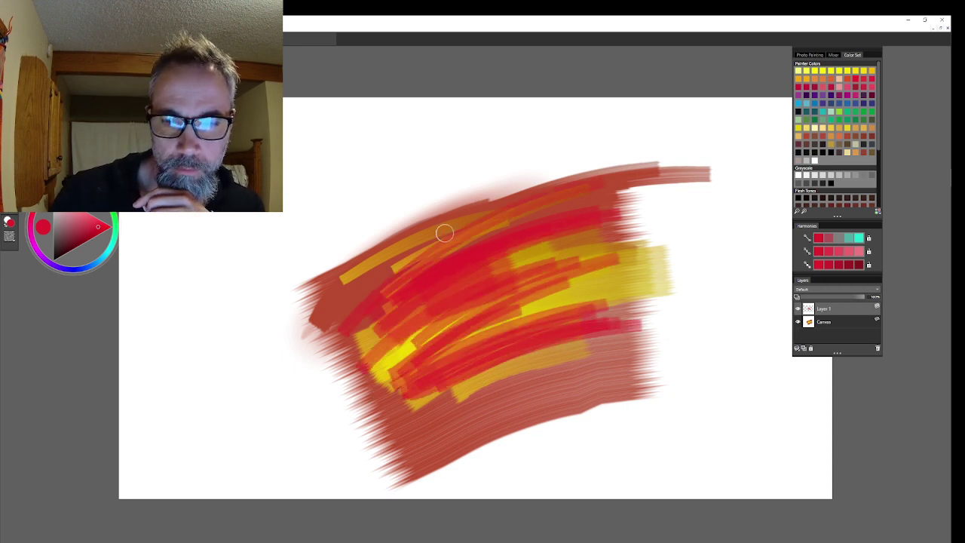
- Paint long crimson strokes along the top edge of the red shape, sweeping onto the white canvas at upper right
left_click_drag(331, 310, 570, 157)
left_click_drag(340, 280, 620, 140)
mouse_move(363, 268)
left_mouse_down()
mouse_move(602, 149)
mouse_move(543, 170)
left_mouse_up()
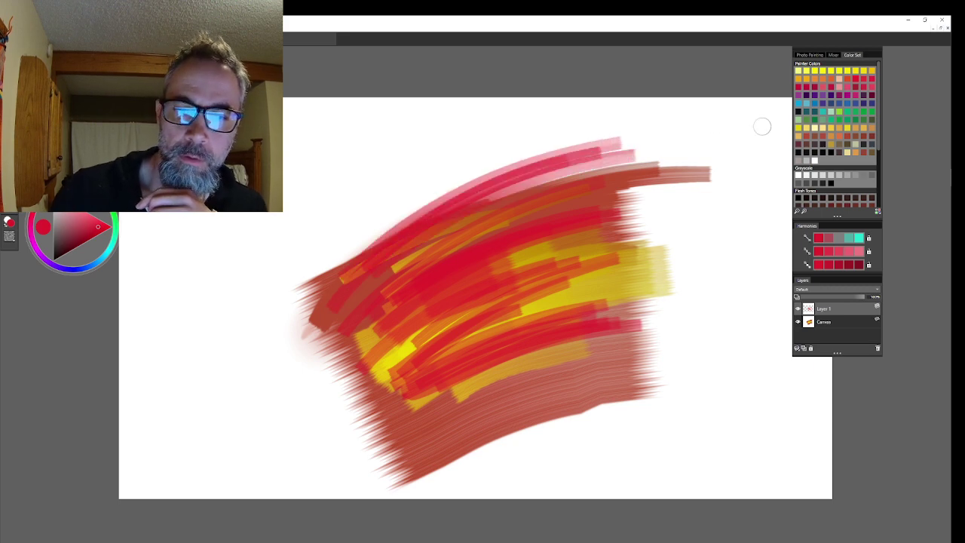
left_click_drag(327, 290, 604, 146)
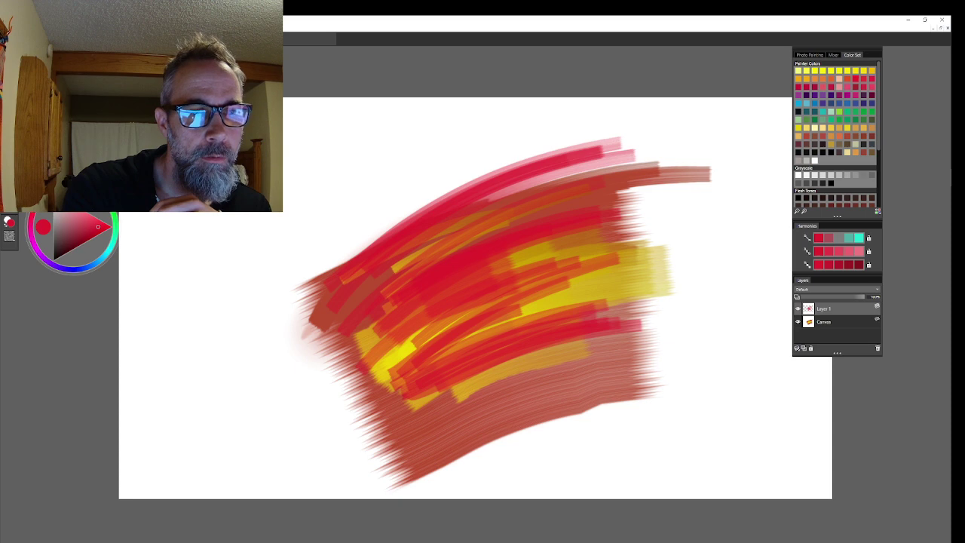
- Reduce the brush size and paint fine crimson lines sweeping along and beyond the shape's upper right edge
left_click(288, 83)
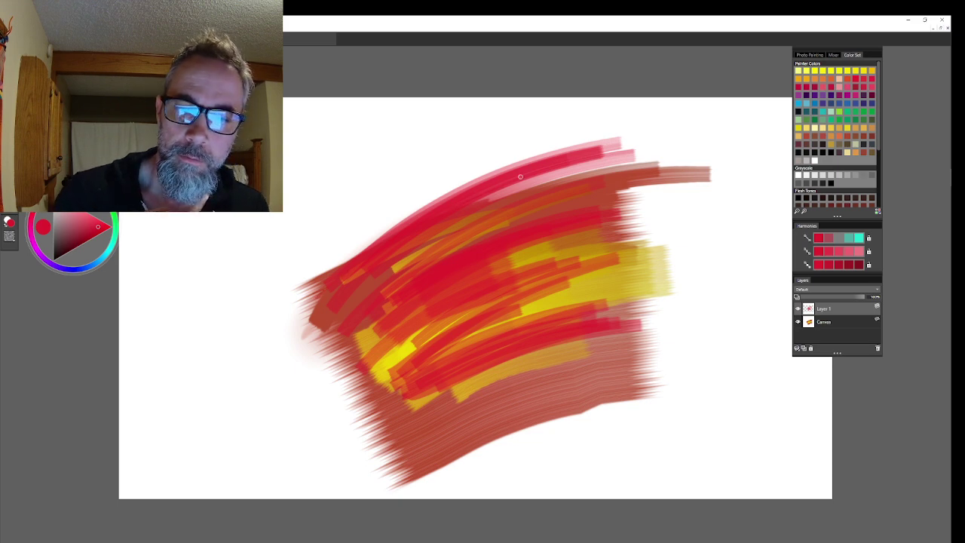
mouse_move(521, 177)
left_mouse_down()
mouse_move(410, 223)
mouse_move(322, 276)
mouse_move(514, 160)
left_mouse_up()
left_click_drag(365, 251, 499, 164)
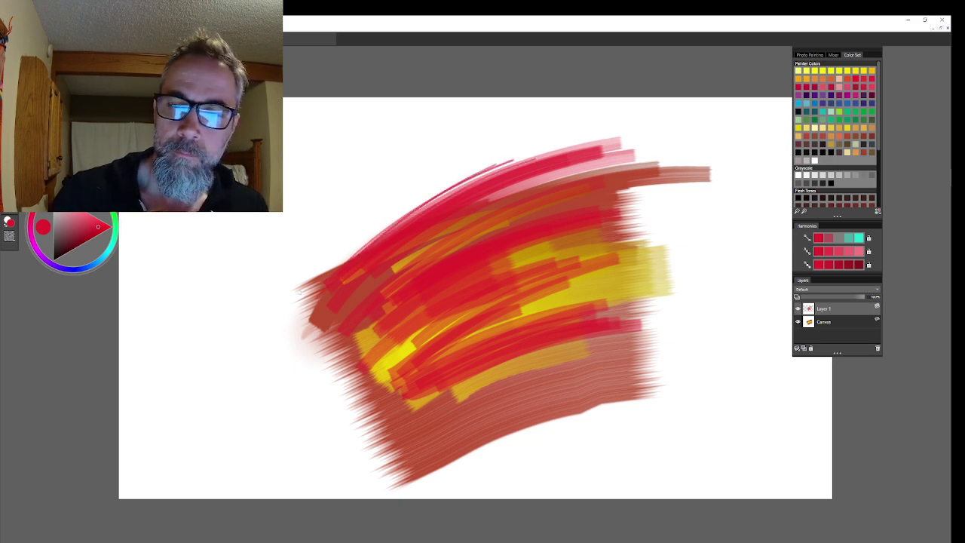
left_click_drag(431, 209, 656, 125)
left_click_drag(386, 234, 639, 123)
left_click_drag(482, 182, 689, 119)
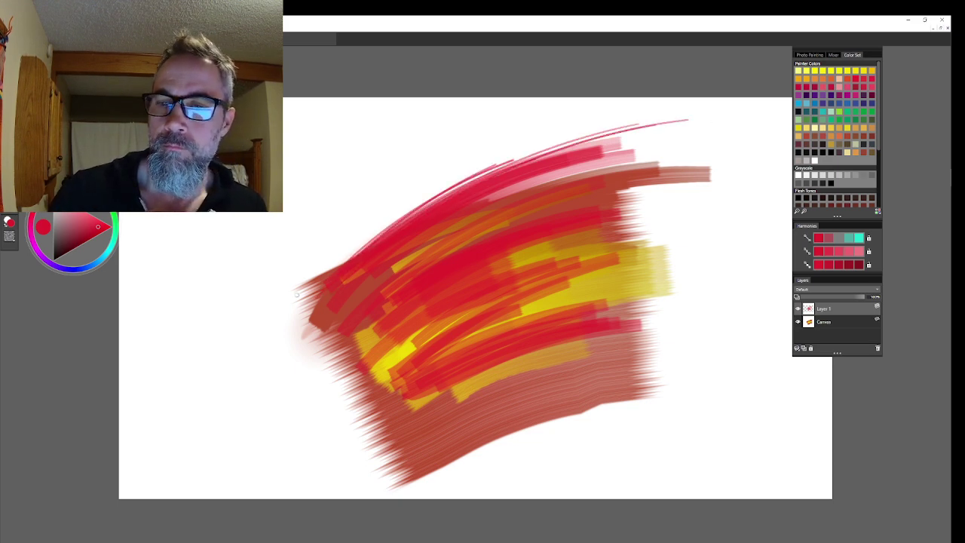
left_click_drag(321, 284, 740, 107)
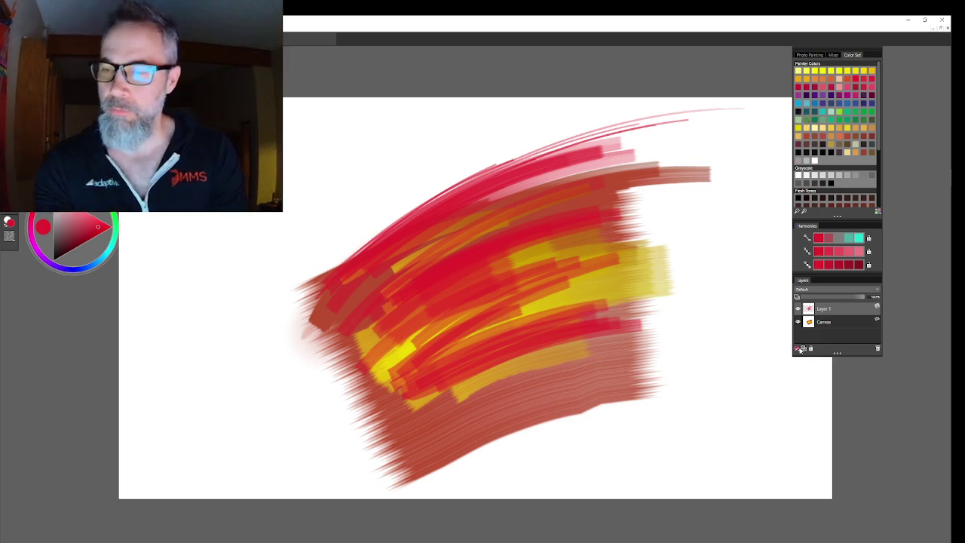
- Add another new layer above Layer 1 and select the Canvas layer
left_click(797, 348)
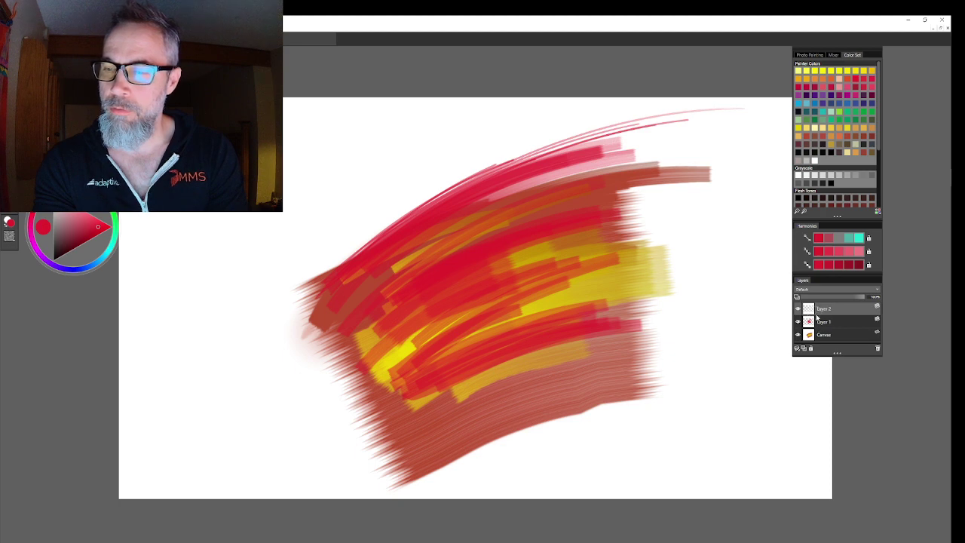
right_click(823, 339)
left_click(818, 330)
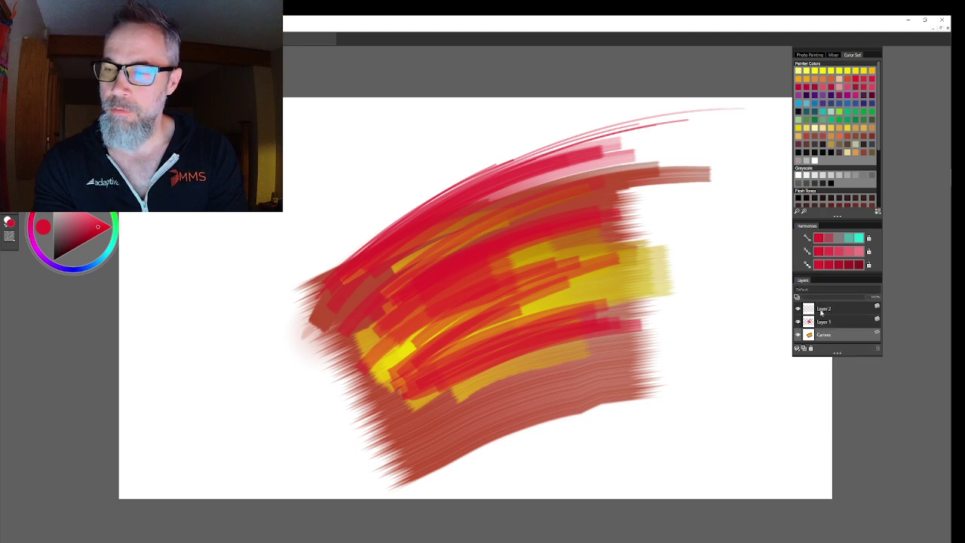
- Move Layer 2 beneath Layer 1 in the layer stack and try to move it below the Canvas
left_click(821, 311)
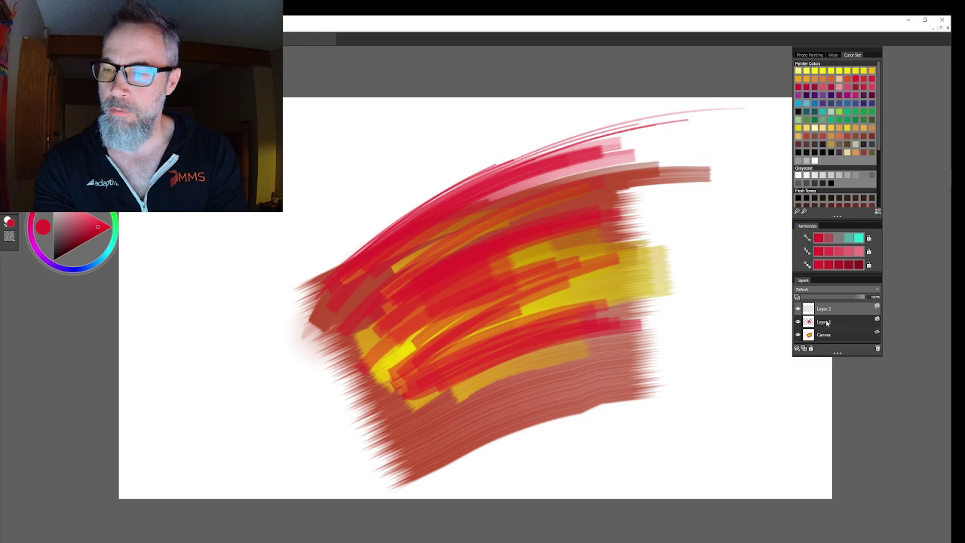
left_click_drag(831, 330, 828, 321)
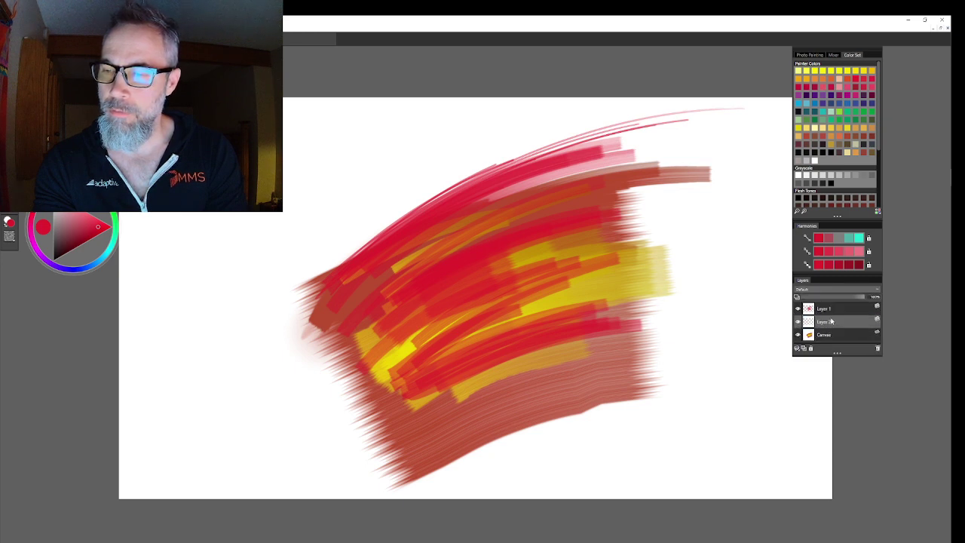
left_click(820, 331)
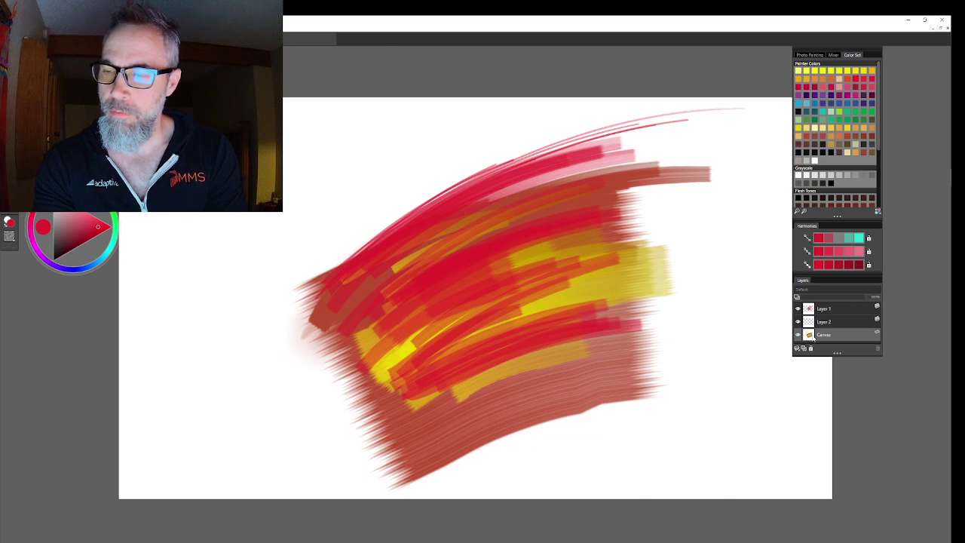
left_click(854, 321)
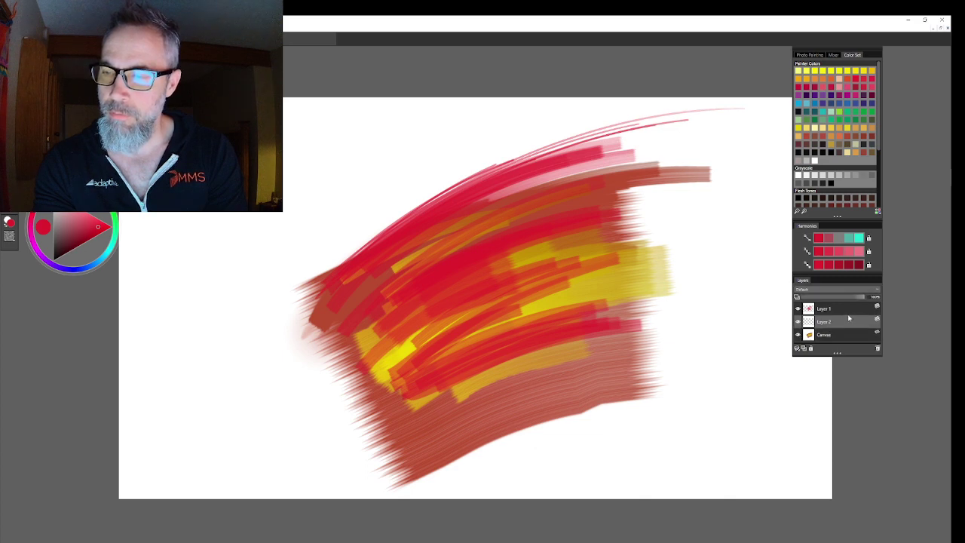
left_click_drag(843, 323, 841, 340)
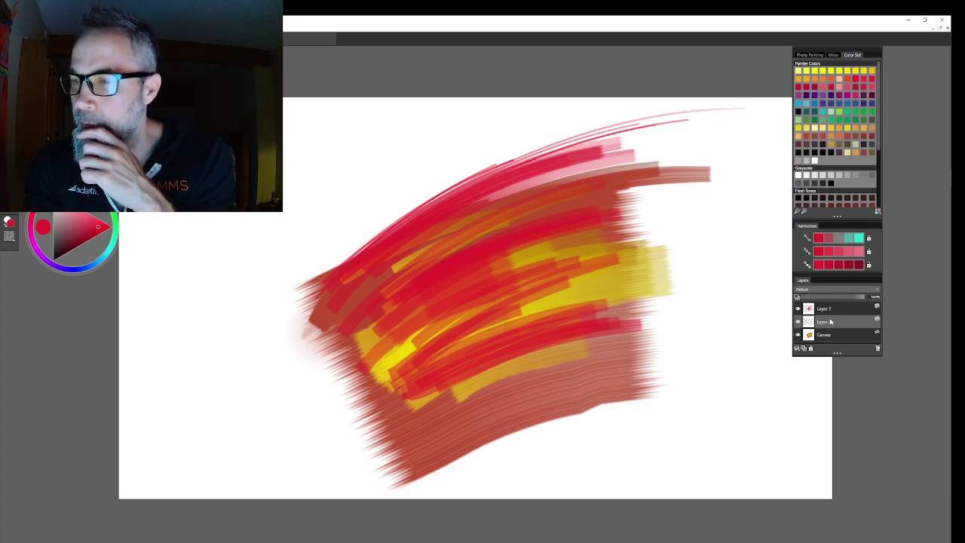
- Pick the near-black brown from the Flesh Tones swatches and fill Layer 2 with it
left_click(803, 199)
scroll(832, 205, "down", 3)
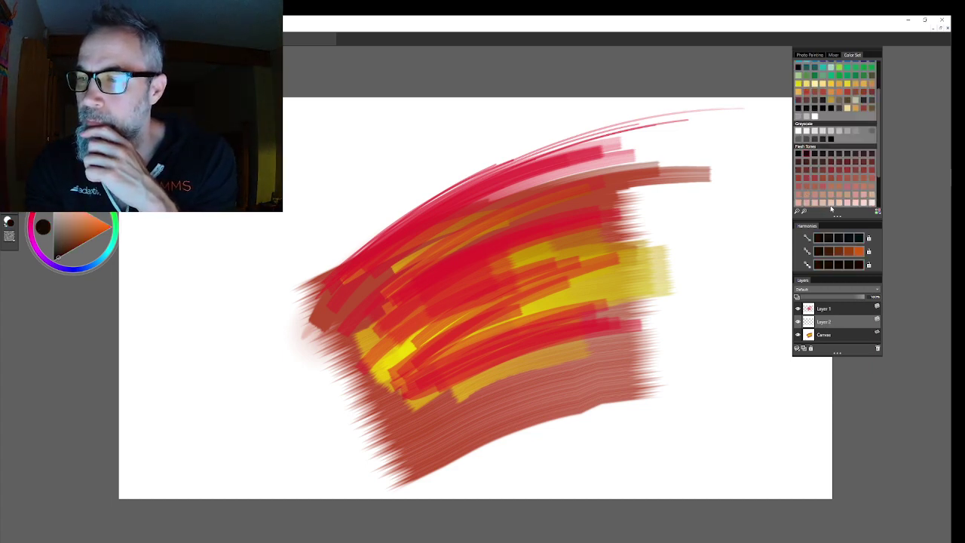
left_click(843, 256)
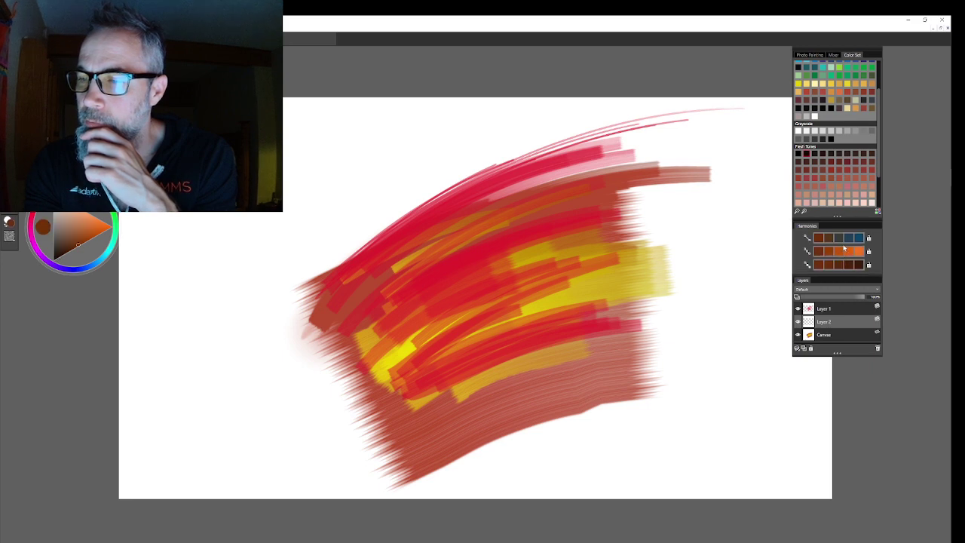
left_click(802, 154)
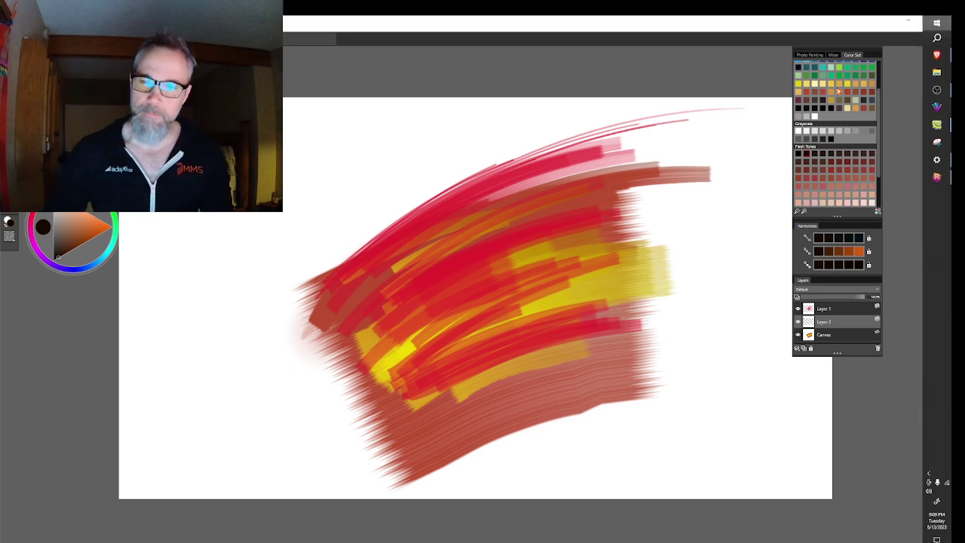
left_click(939, 21)
left_click(811, 40)
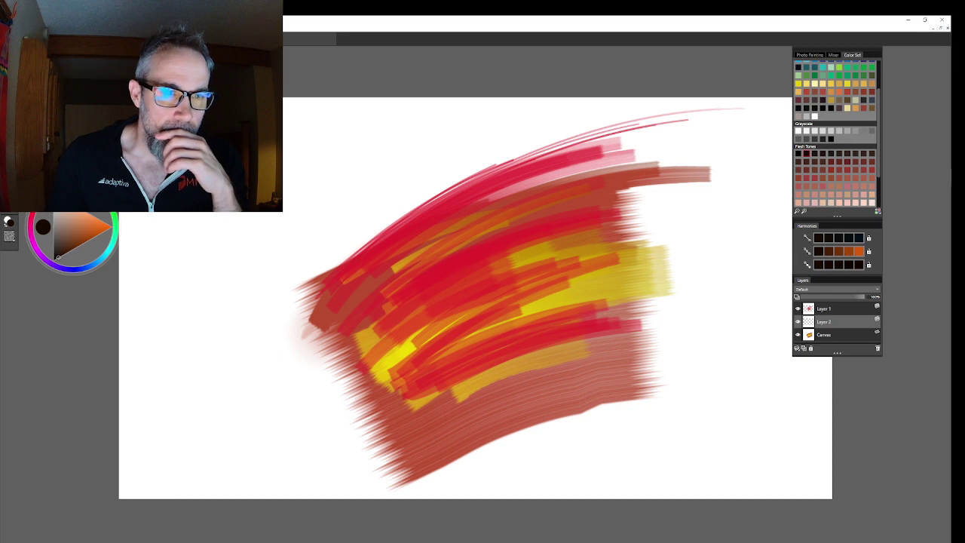
left_click(656, 224)
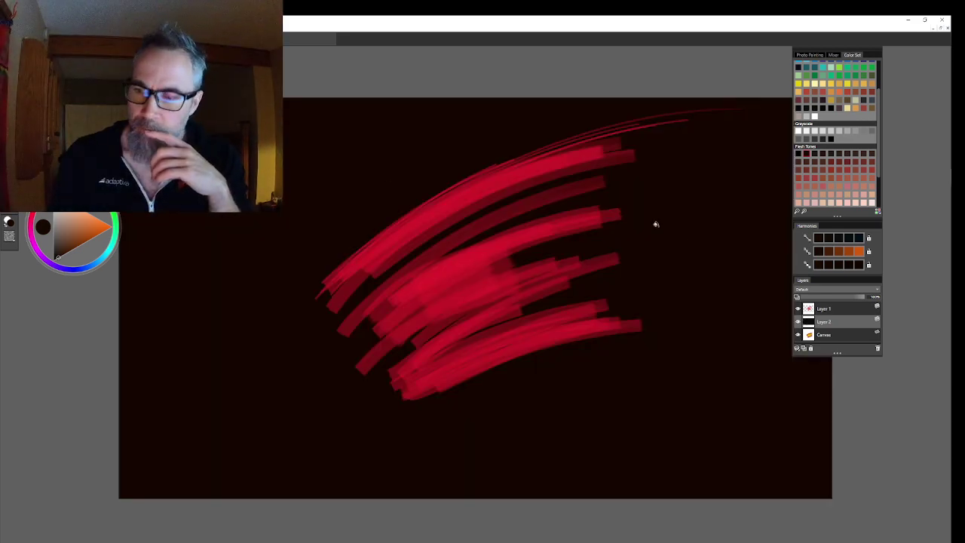
- Add a new layer directly above the Canvas and move the dark-filled Layer 2 beneath it
left_click(815, 337)
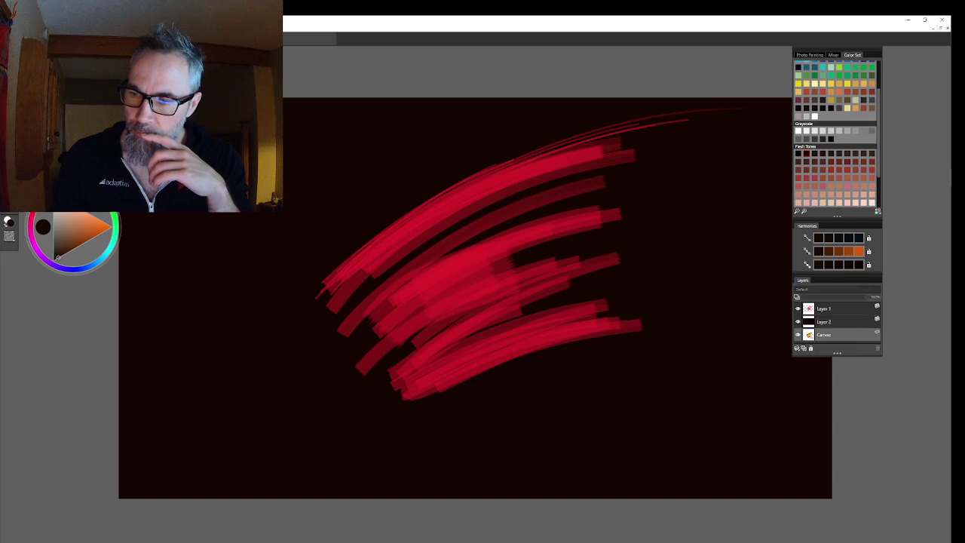
left_click(805, 349)
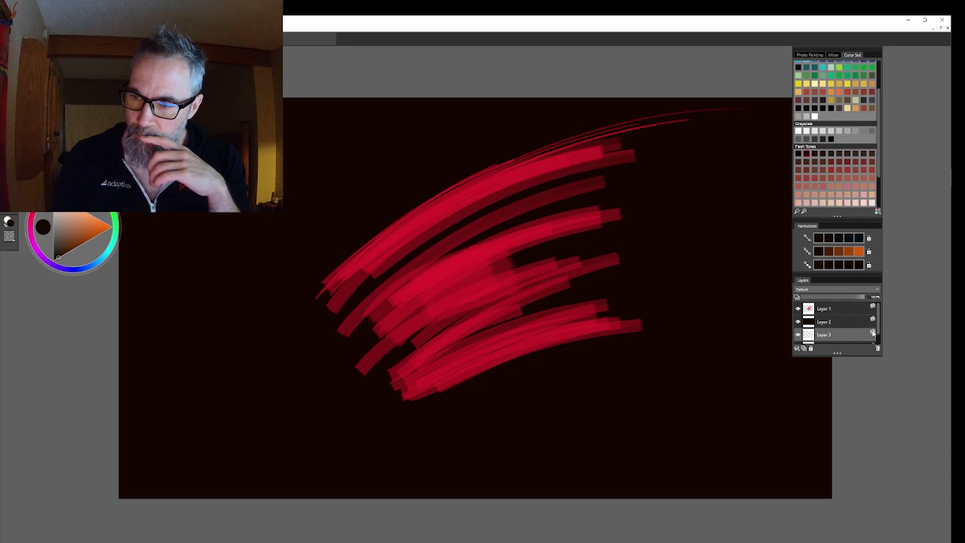
left_click_drag(840, 322, 829, 338)
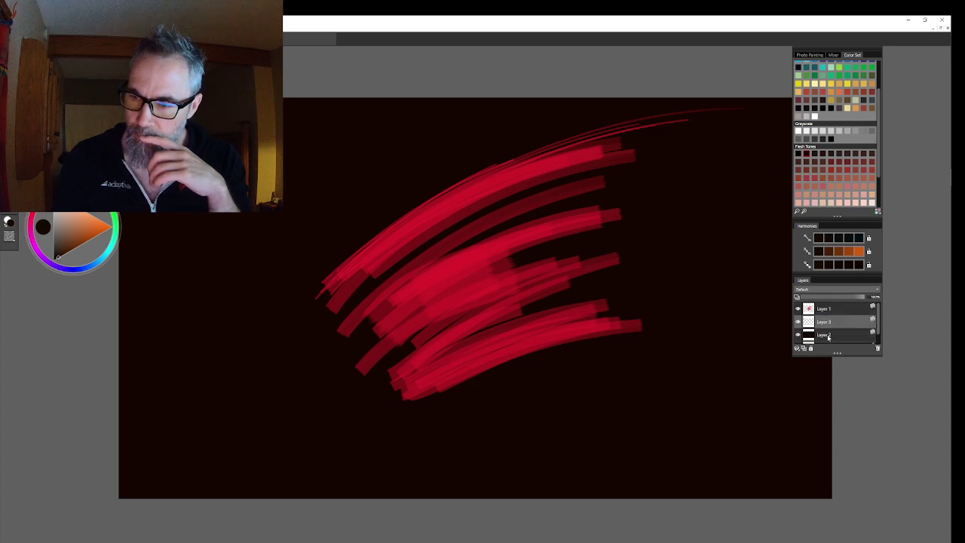
- Lock the Canvas layer and unlock it again
scroll(827, 338, "down", 1)
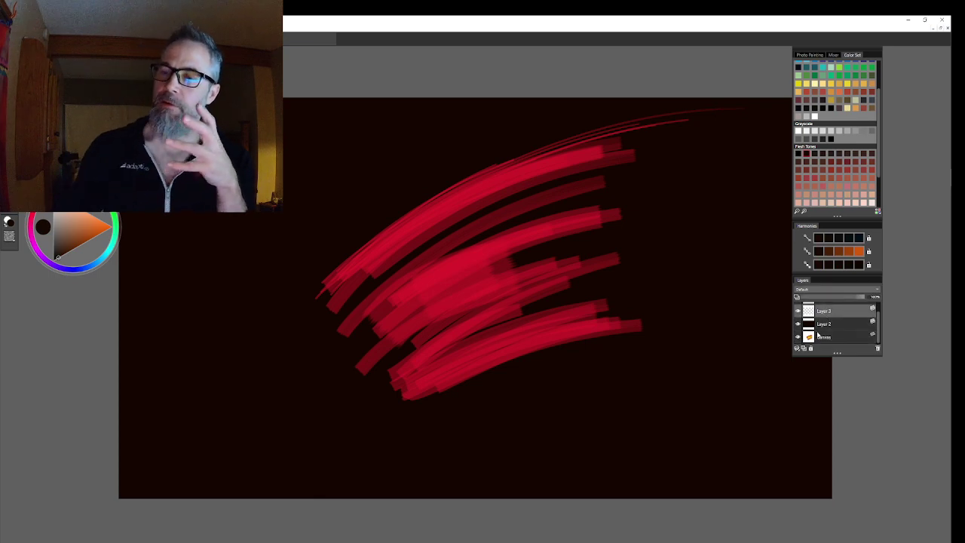
left_click(818, 336)
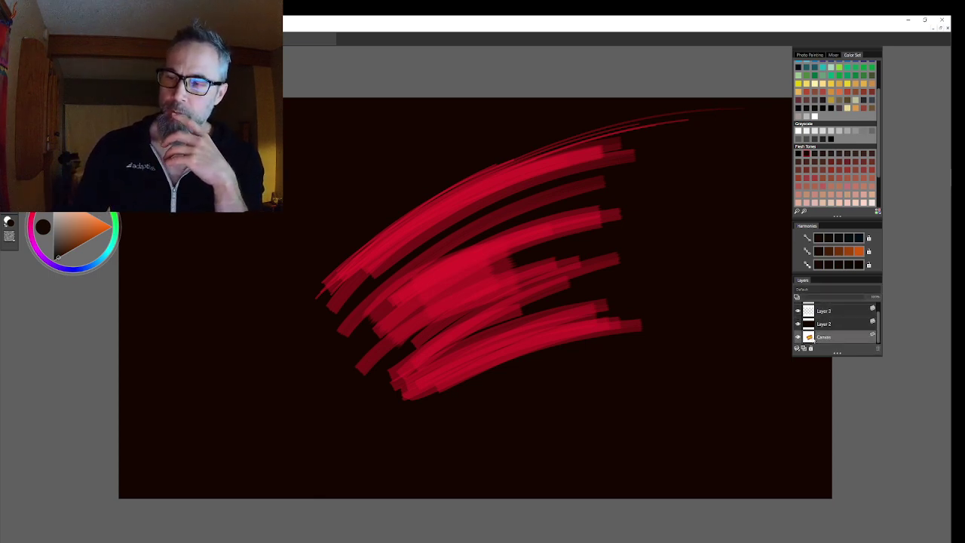
right_click(810, 341)
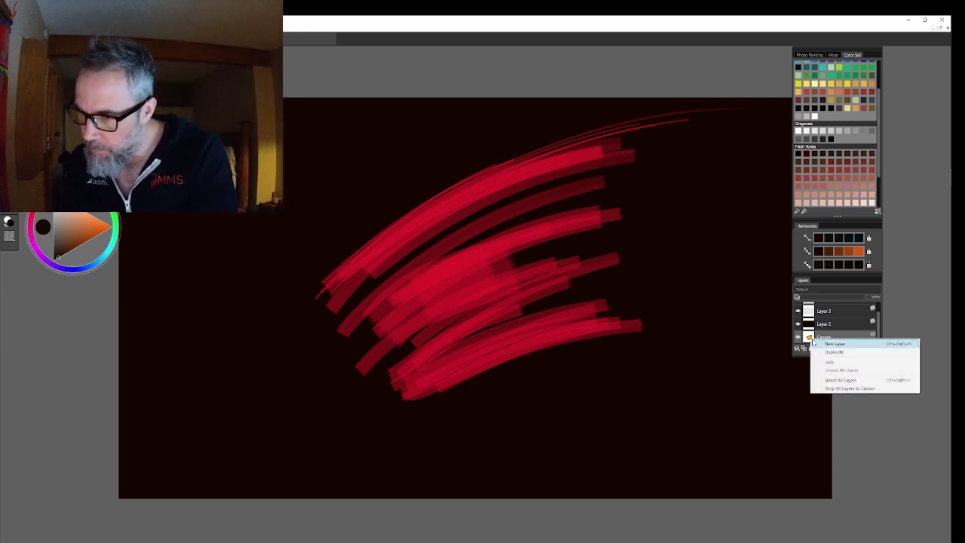
left_click(814, 339)
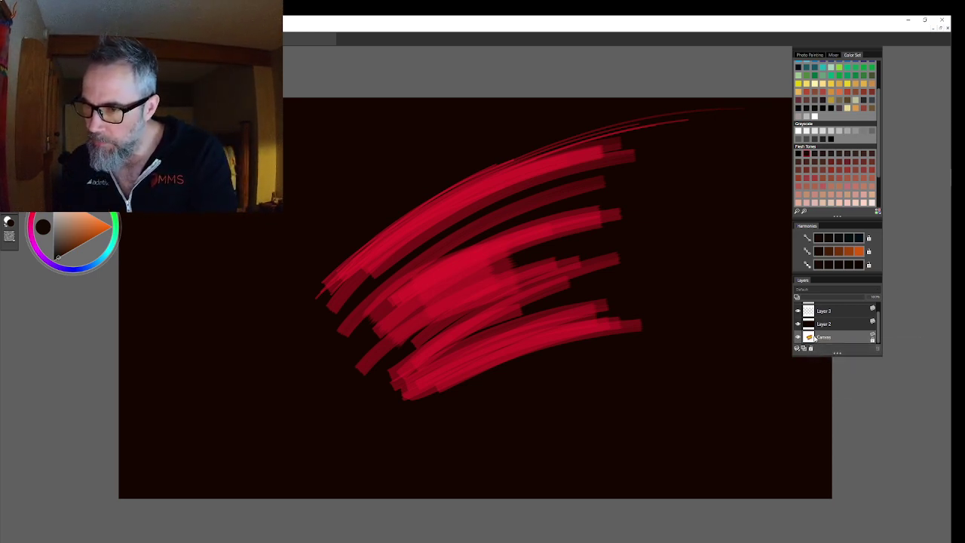
right_click(823, 339)
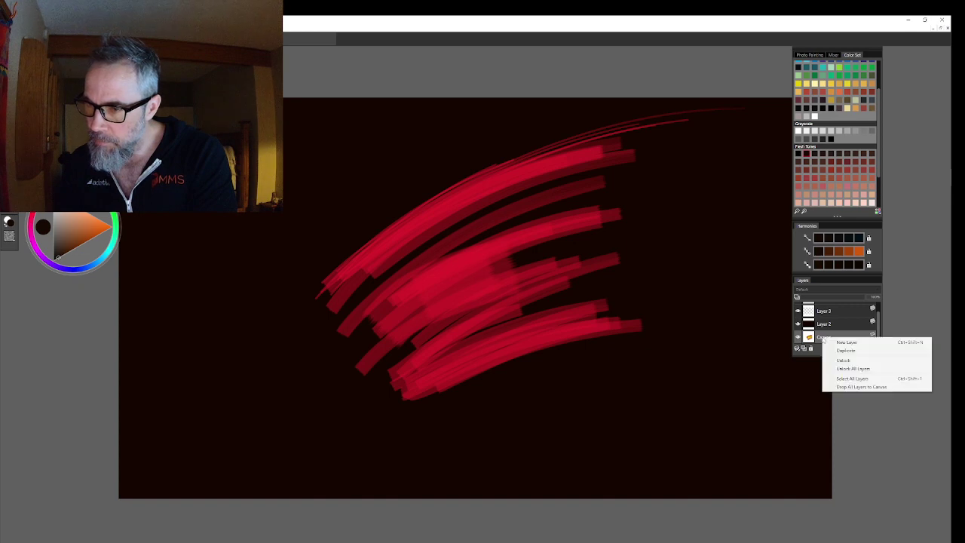
left_click(830, 358)
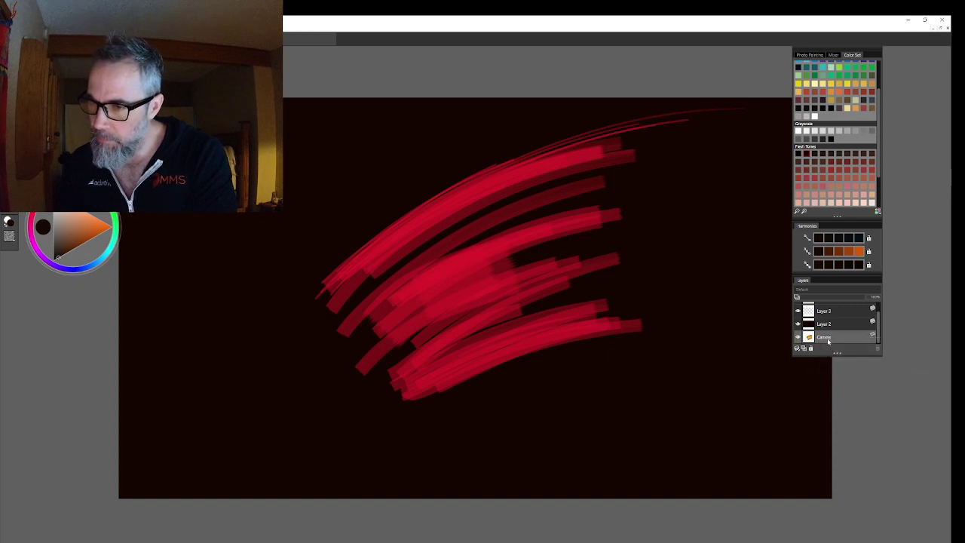
- Drop the dark-filled Layer 2 to the Canvas and select the Canvas layer
left_click(829, 324)
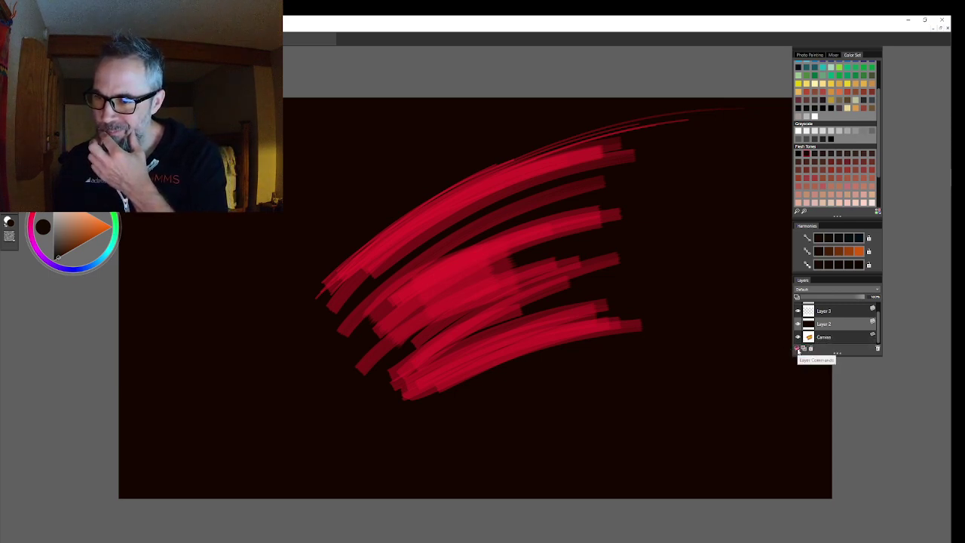
left_click(799, 350)
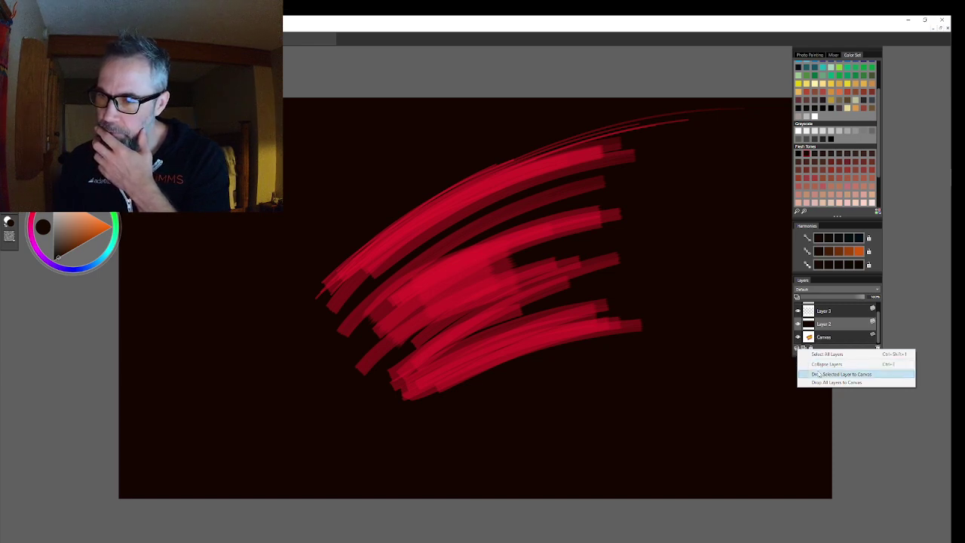
left_click(818, 374)
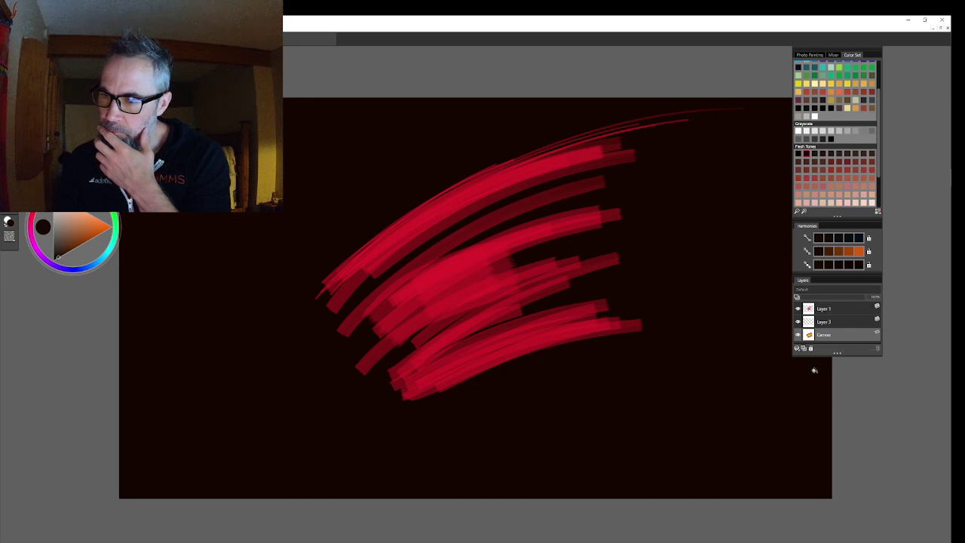
left_click(830, 324)
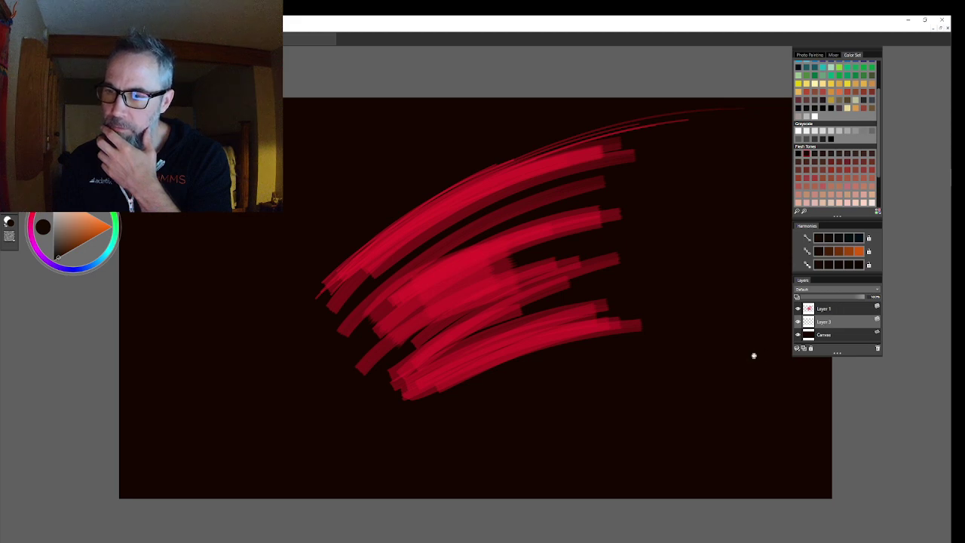
left_click(808, 336)
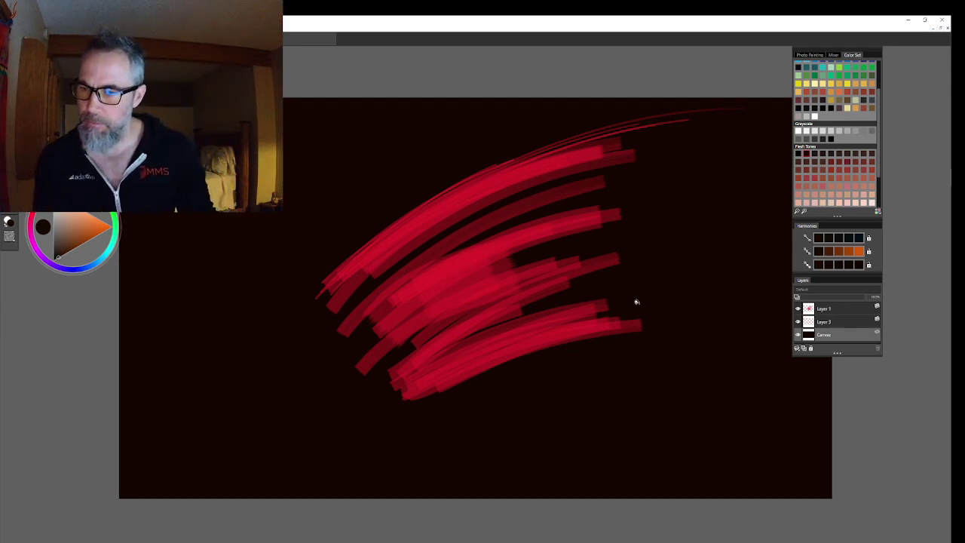
- Toggle the visibility of Layer 1 and the Canvas off and on, and delete Layer 1 with its crimson strokes
left_click(832, 311)
left_click(798, 309)
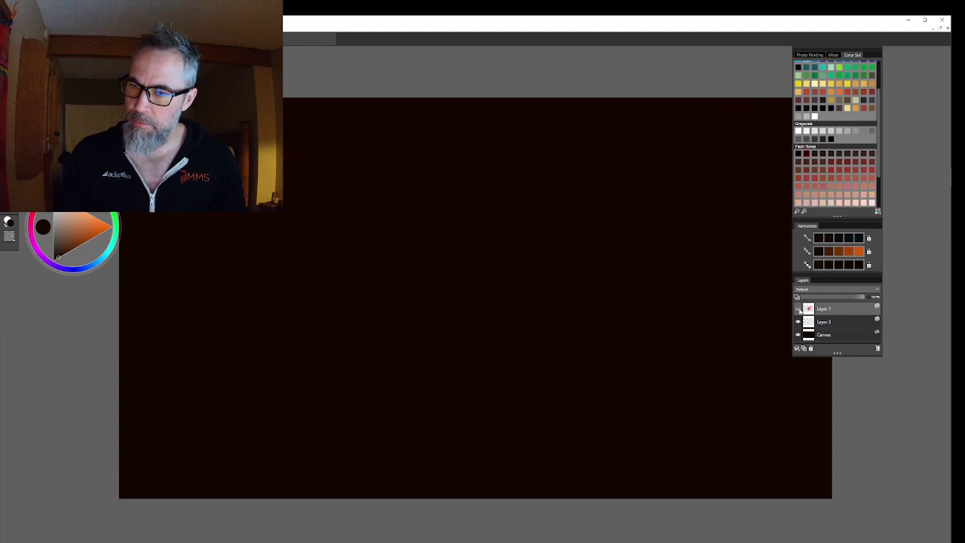
left_click(798, 309)
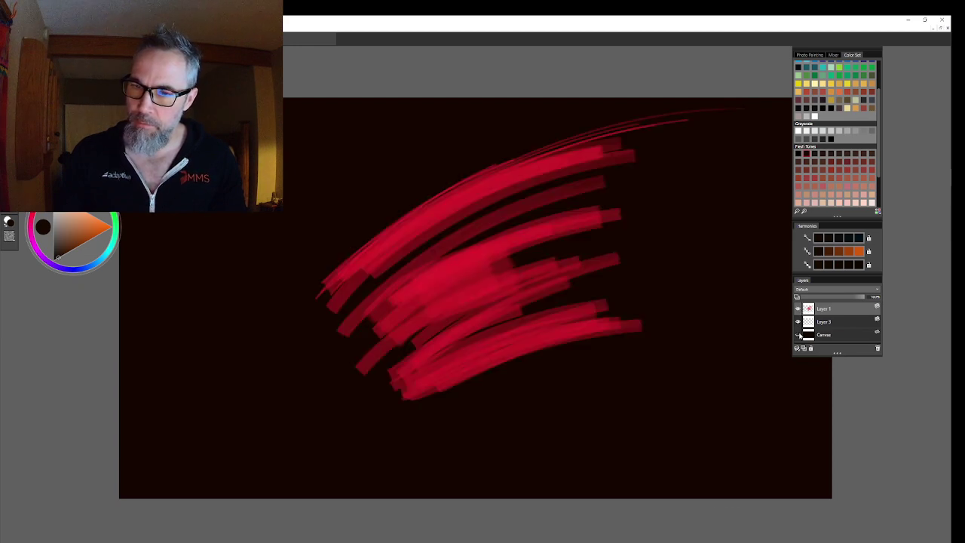
left_click(798, 335)
left_click(798, 334)
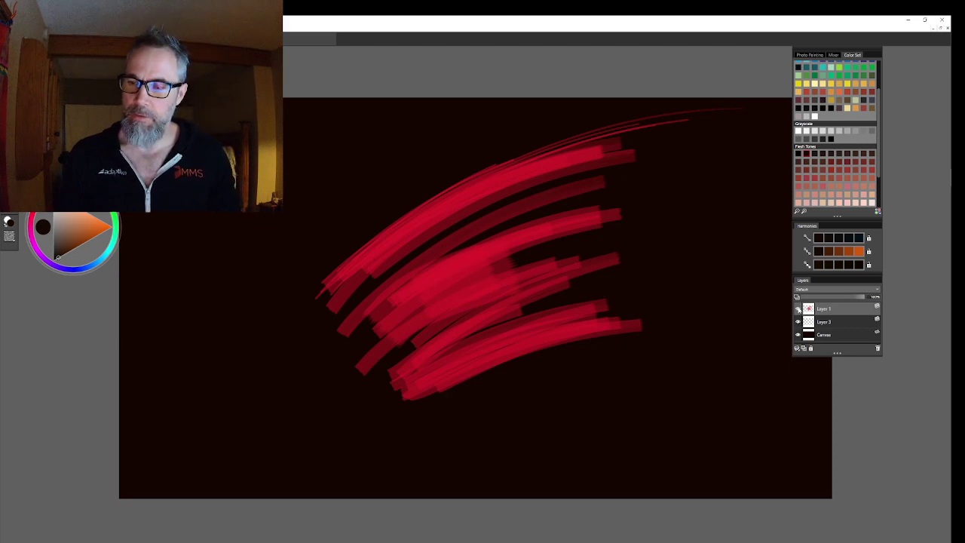
left_click(799, 309)
left_click(798, 309)
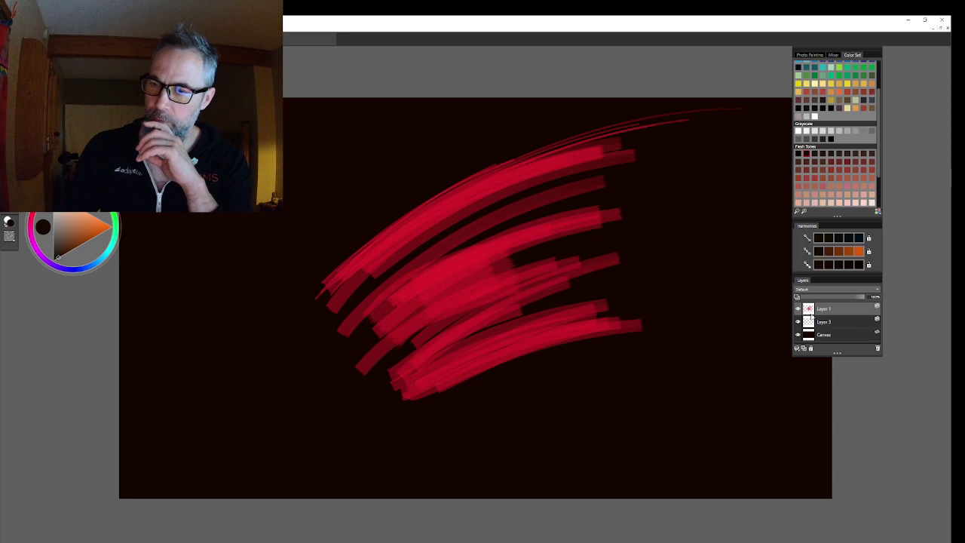
left_click(877, 349)
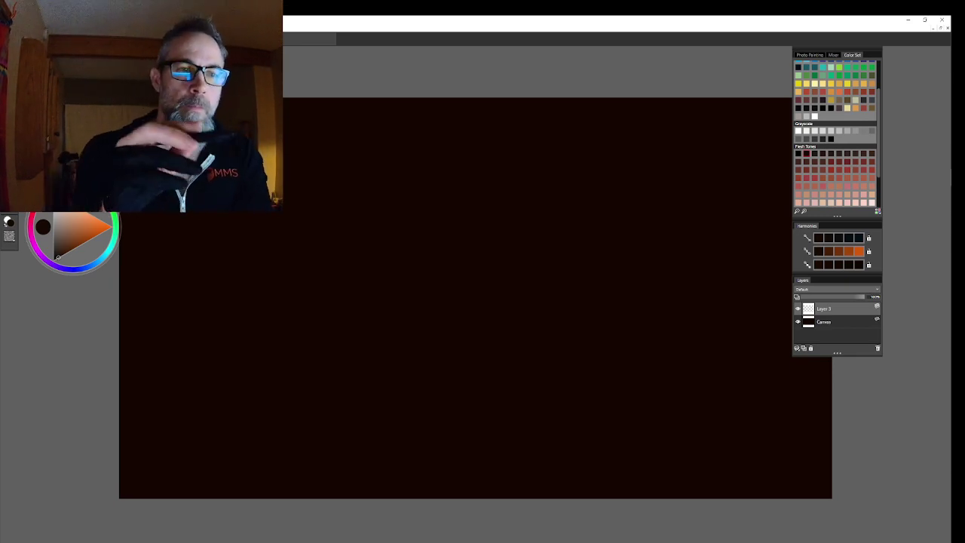
- Choose an orange-brown harmony colour and paint a short, broad diagonal stroke near the canvas centre on Layer 3, undoing a longer trial stroke
left_click(8, 220)
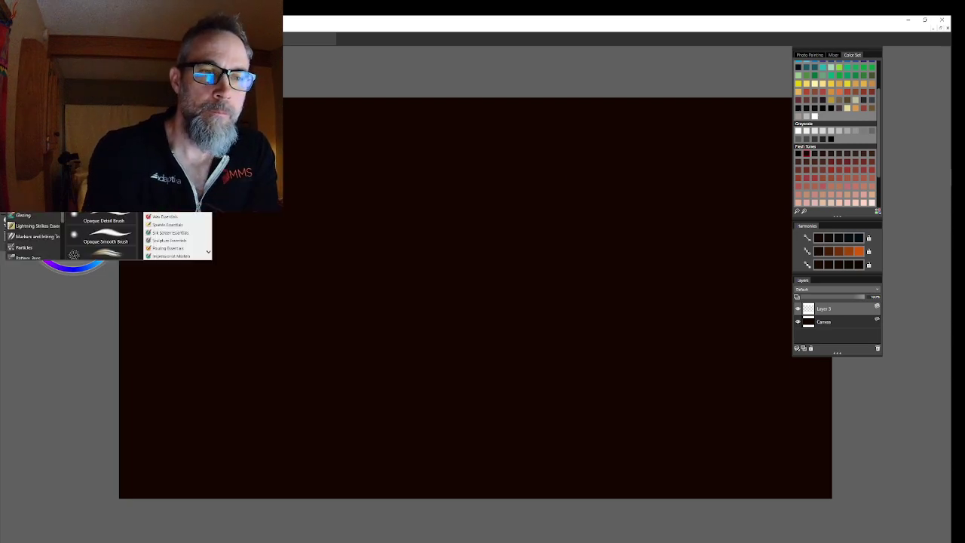
key("Escape")
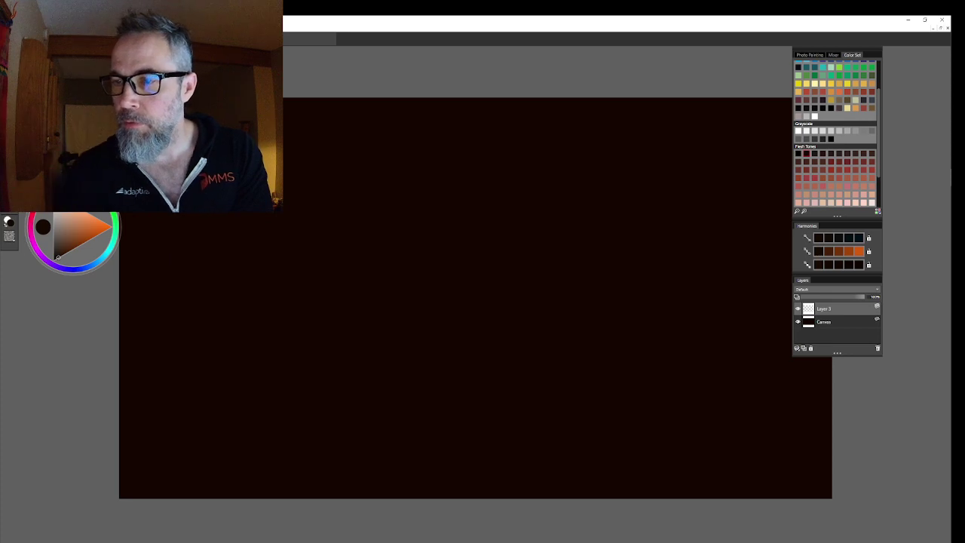
left_click(842, 254)
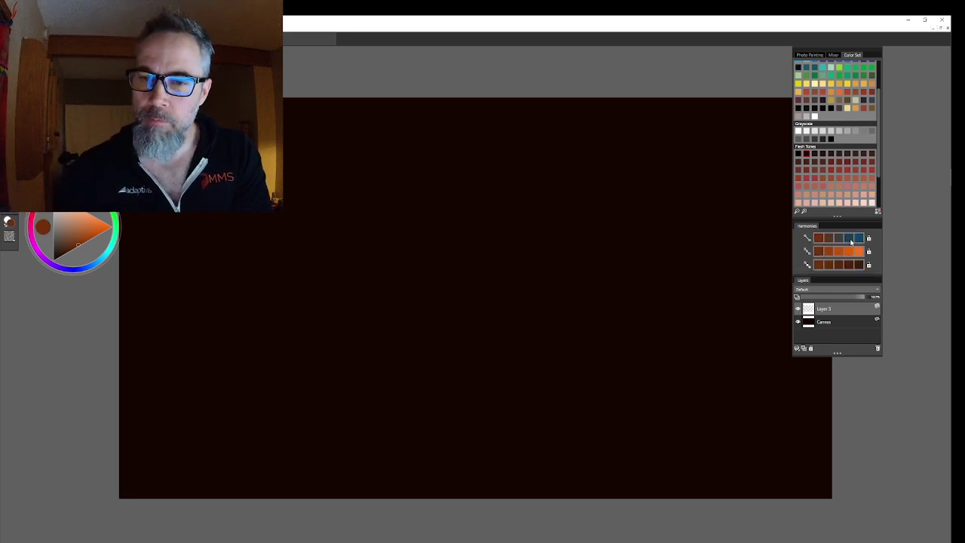
mouse_move(282, 381)
left_mouse_down()
mouse_move(350, 334)
mouse_move(592, 230)
left_mouse_up()
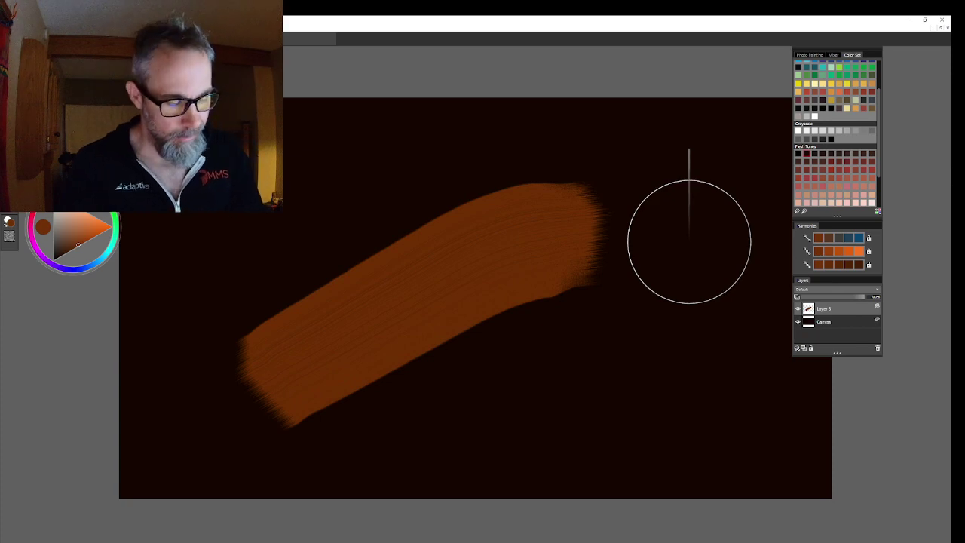
key("ctrl+z")
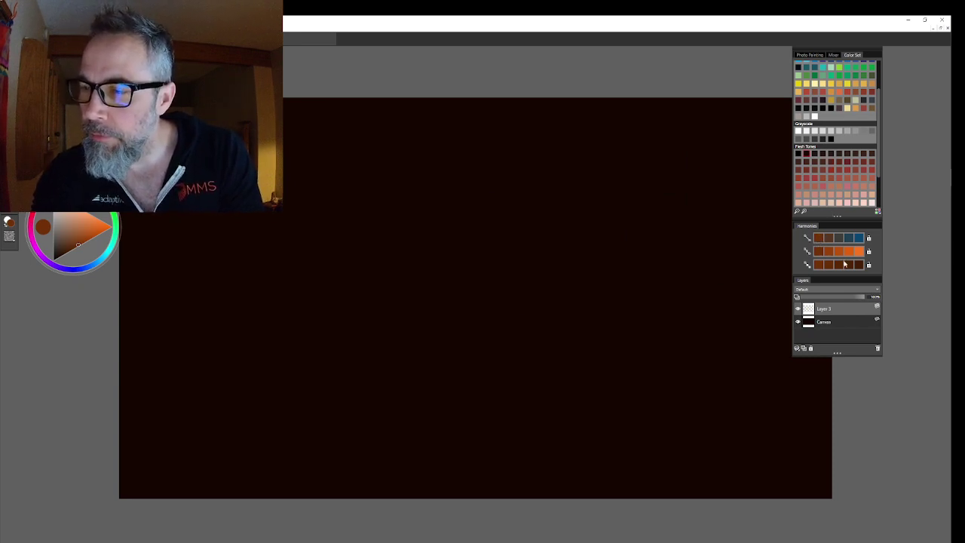
left_click_drag(354, 332, 444, 268)
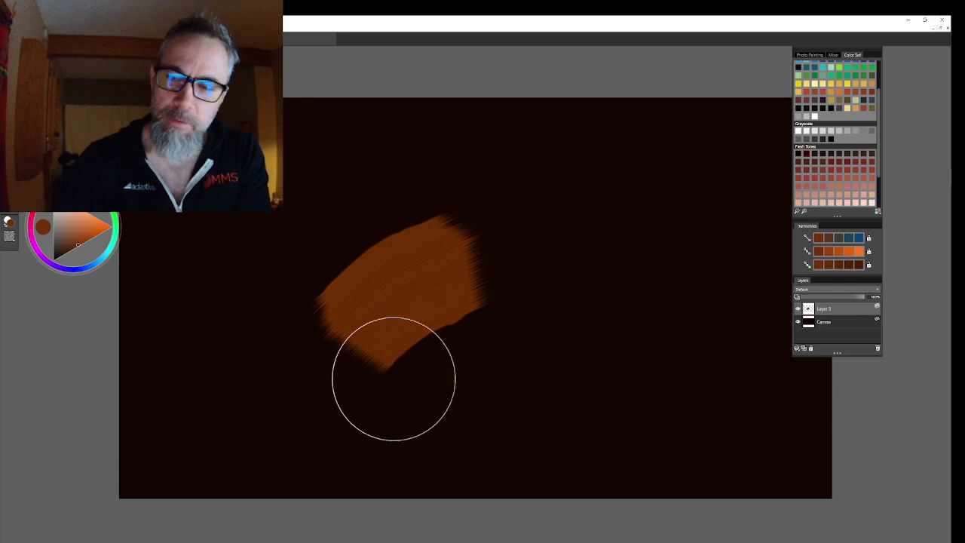
- Undo the orange-brown stroke and pick a deep crimson from the Painter Colors swatches
key("ctrl+z")
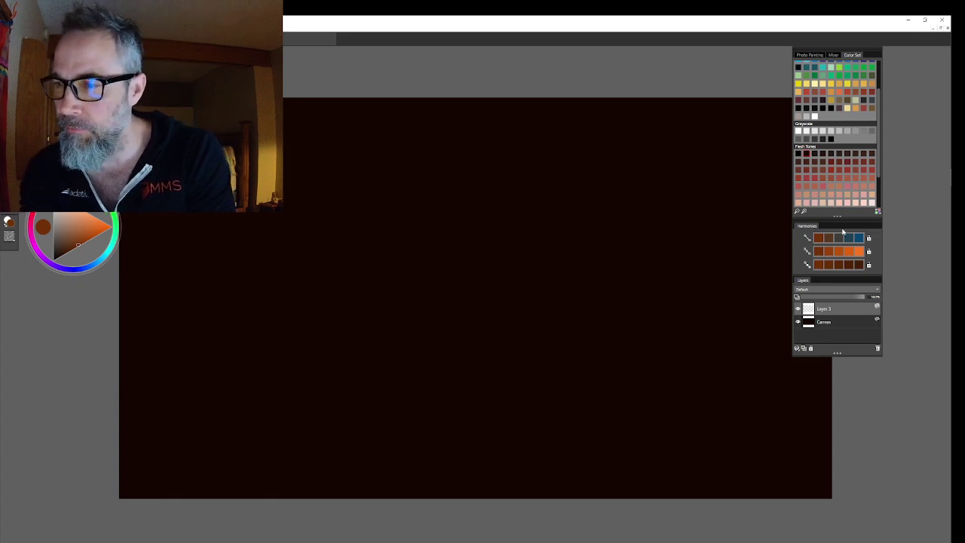
left_click(802, 167)
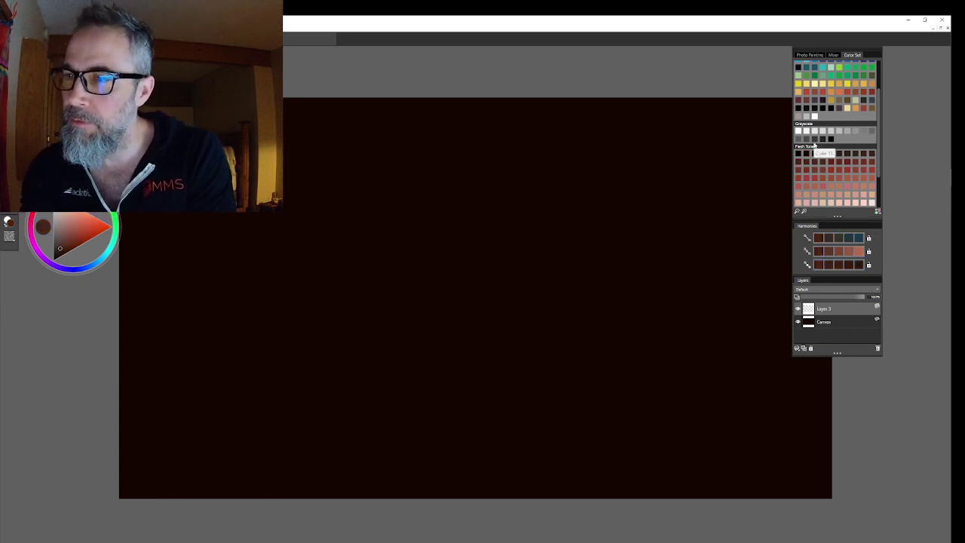
scroll(870, 113, "up", 2)
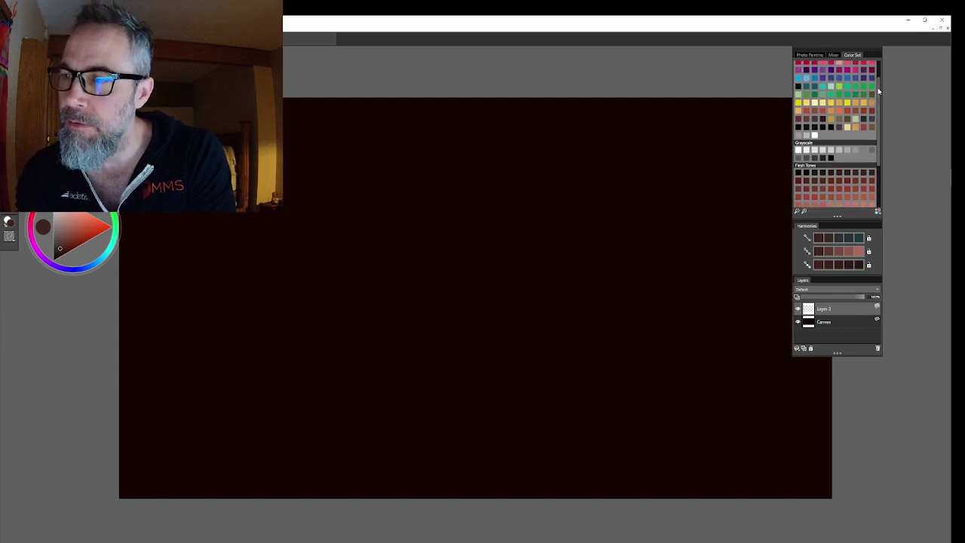
left_click(870, 112)
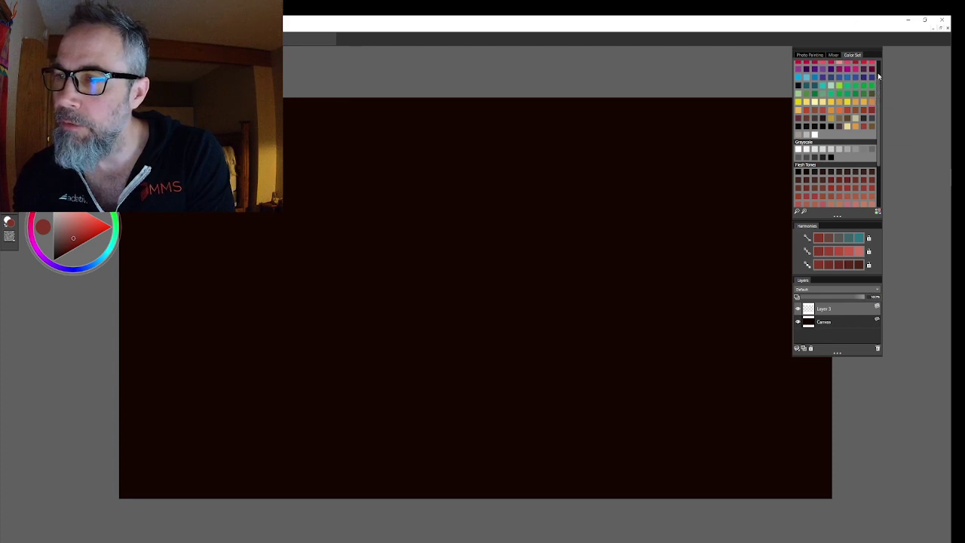
scroll(874, 72, "up", 2)
left_click(860, 87)
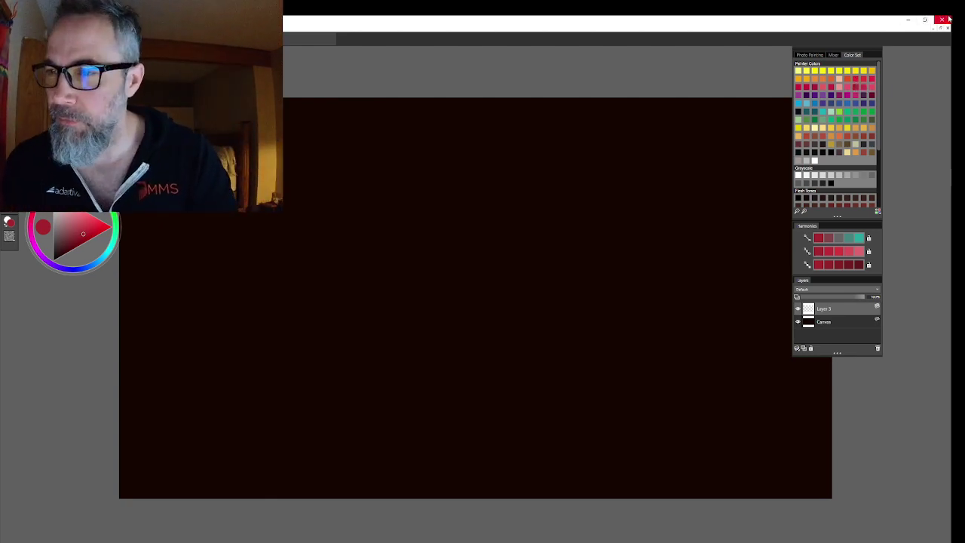
mouse_move(952, 19)
left_click(800, 88)
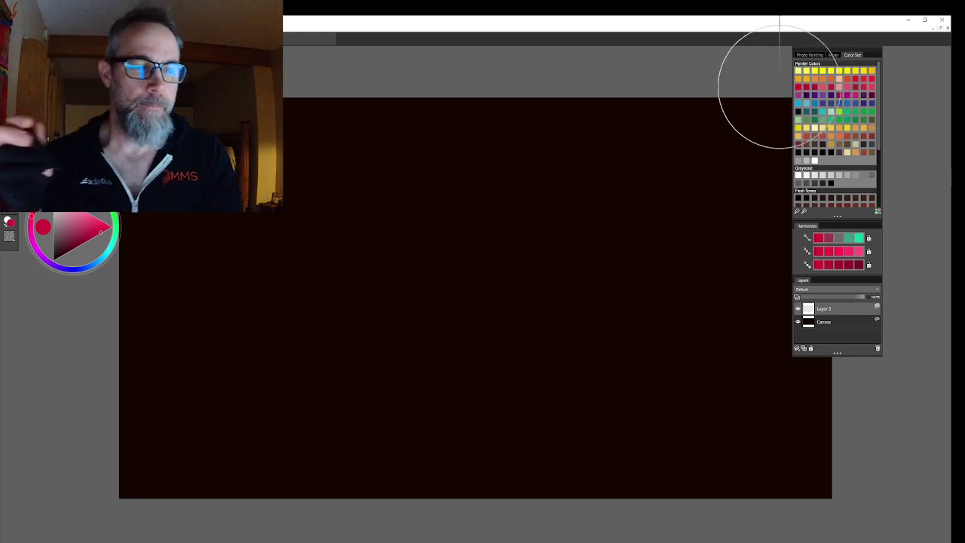
left_click(854, 89)
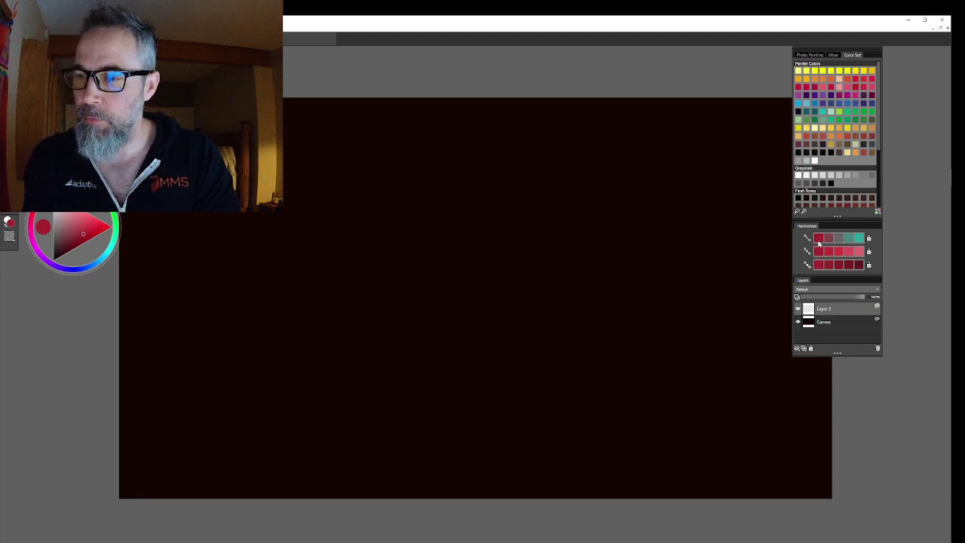
- Paint a broad crimson diagonal stroke across the canvas centre on Layer 3, and try an oversized stroke but undo it
left_click_drag(393, 372, 551, 254)
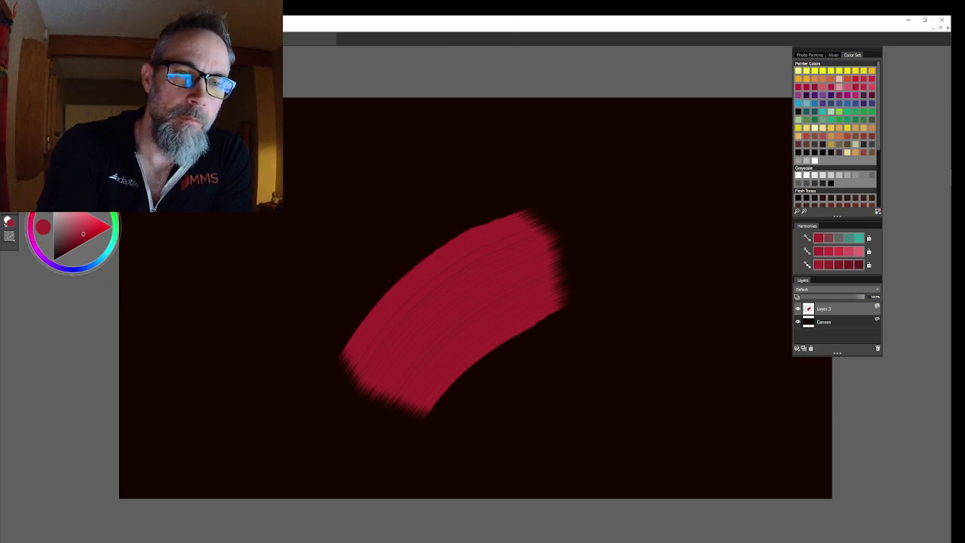
left_click_drag(234, 56, 622, 250)
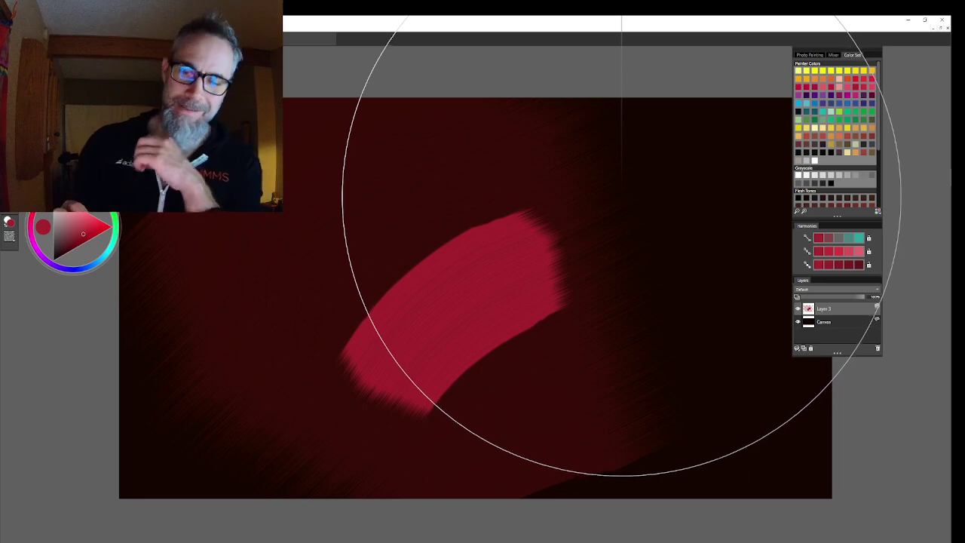
key("ctrl+z")
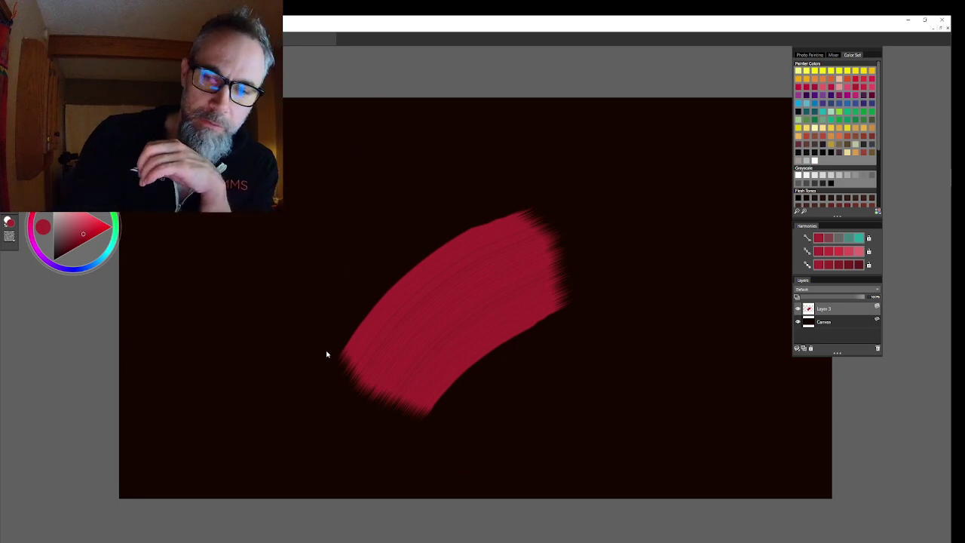
- Paint a thin arc and a curved band above the broad crimson stroke, and a thick curved band along the canvas's right side
left_click_drag(299, 399, 369, 308)
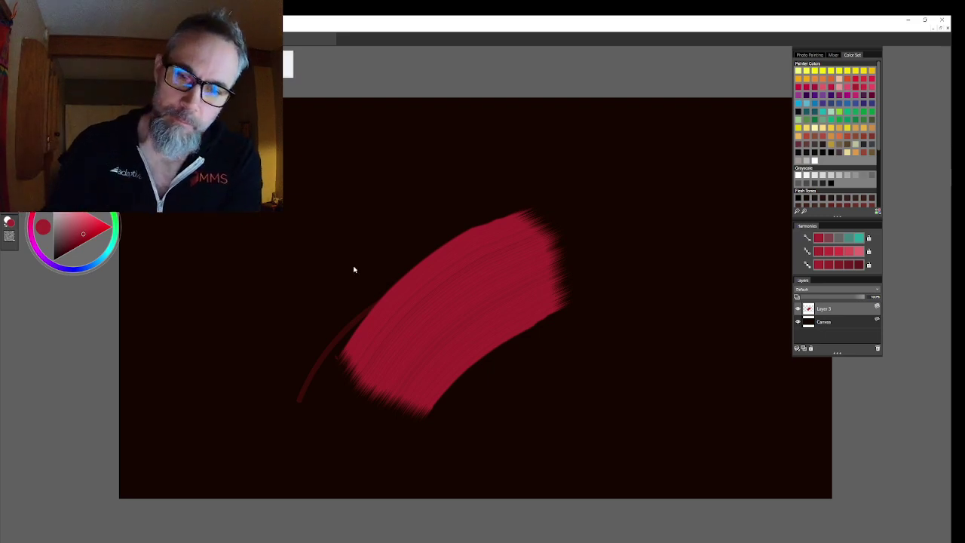
mouse_move(354, 269)
left_mouse_down()
mouse_move(396, 229)
mouse_move(333, 302)
mouse_move(357, 259)
mouse_move(311, 300)
mouse_move(354, 237)
mouse_move(355, 262)
mouse_move(502, 186)
mouse_move(340, 277)
mouse_move(501, 180)
mouse_move(346, 259)
mouse_move(486, 180)
mouse_move(353, 251)
mouse_move(569, 156)
mouse_move(369, 241)
mouse_move(546, 163)
left_mouse_up()
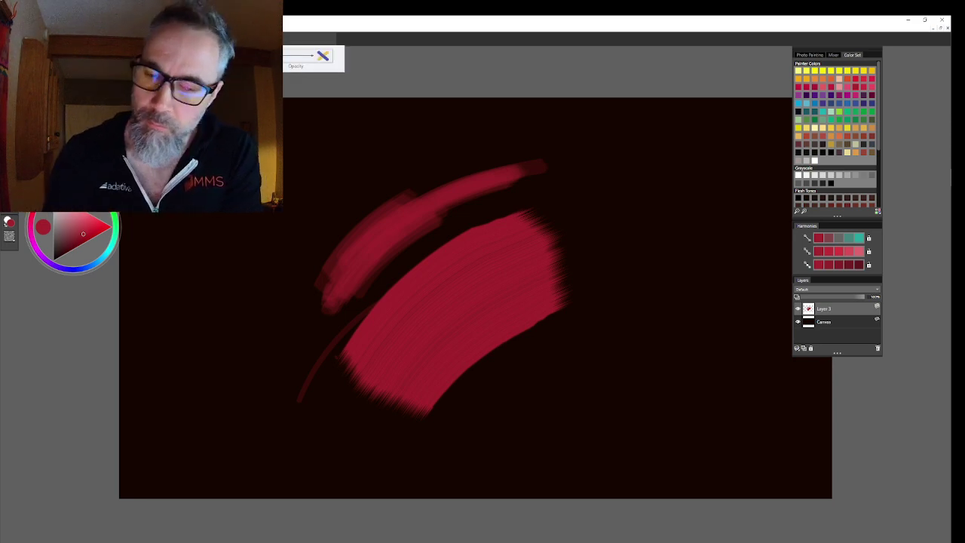
left_click_drag(657, 369, 724, 309)
mouse_move(625, 400)
left_mouse_down()
mouse_move(704, 325)
mouse_move(596, 426)
mouse_move(571, 414)
mouse_move(611, 366)
mouse_move(585, 424)
left_mouse_up()
left_click_drag(635, 389, 704, 254)
mouse_move(670, 368)
left_mouse_down()
mouse_move(665, 182)
mouse_move(654, 369)
mouse_move(673, 185)
mouse_move(640, 425)
mouse_move(670, 274)
mouse_move(692, 354)
mouse_move(614, 404)
mouse_move(673, 194)
left_mouse_up()
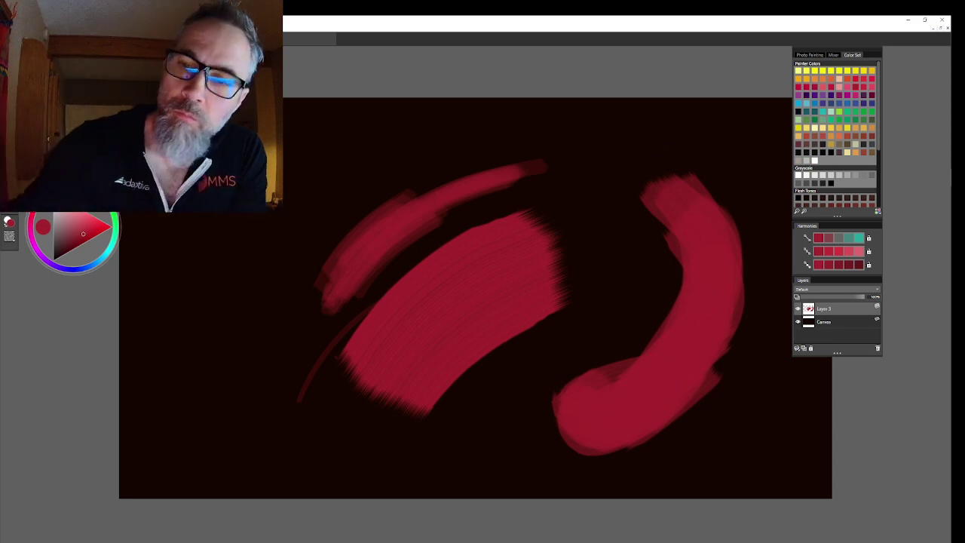
- Add thin tapering crimson strokes to the band tips and the central stroke's left edge, plus a wide diagonal stroke at the lower centre
left_click_drag(597, 107, 640, 172)
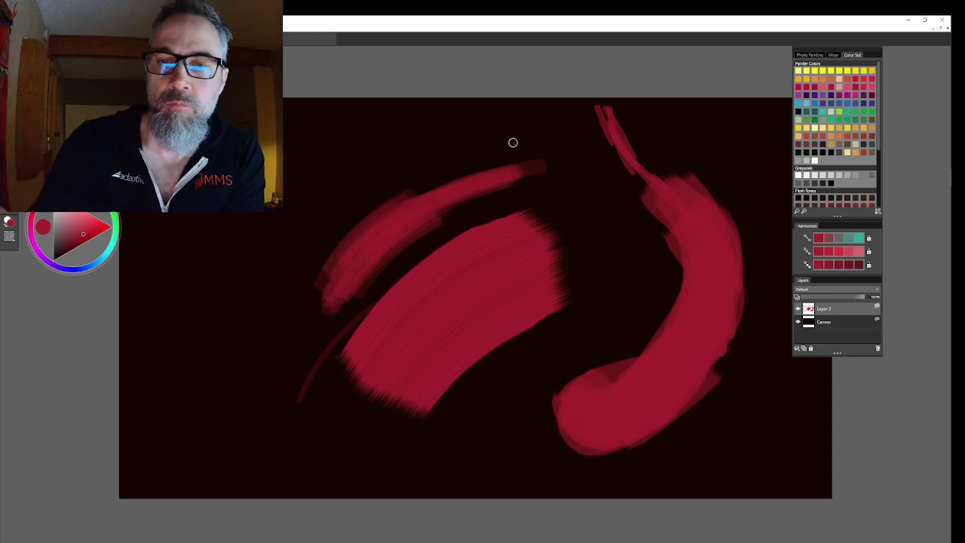
mouse_move(471, 173)
left_mouse_down()
mouse_move(526, 116)
mouse_move(489, 168)
left_mouse_up()
left_click_drag(526, 122, 456, 175)
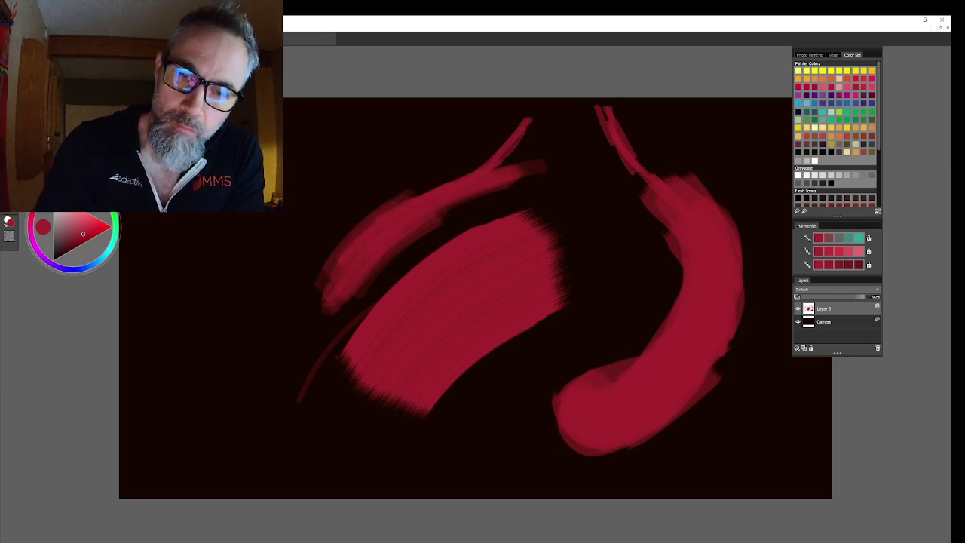
left_click_drag(404, 238, 364, 321)
left_click_drag(373, 284, 351, 401)
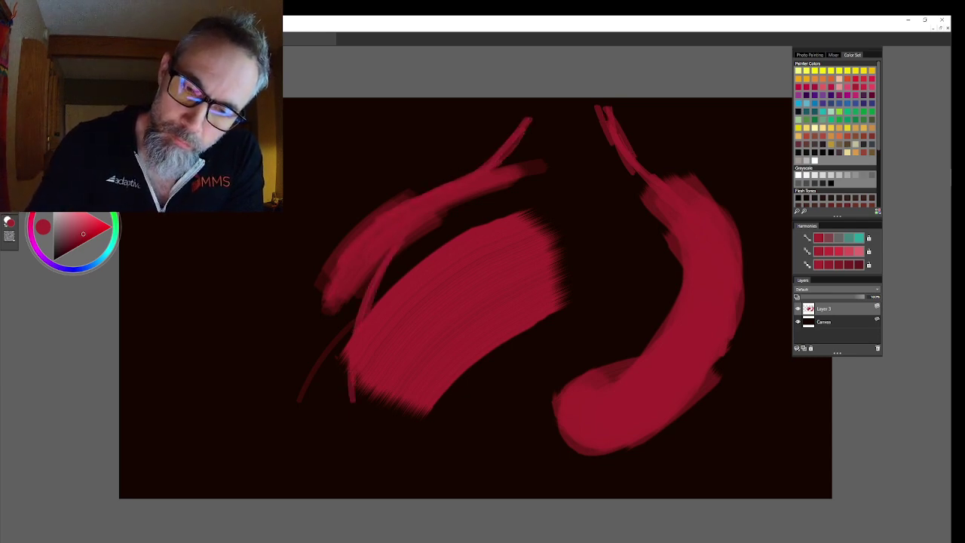
mouse_move(389, 250)
left_mouse_down()
mouse_move(362, 410)
mouse_move(374, 454)
left_mouse_up()
mouse_move(357, 319)
left_mouse_down()
mouse_move(377, 284)
mouse_move(367, 434)
left_mouse_up()
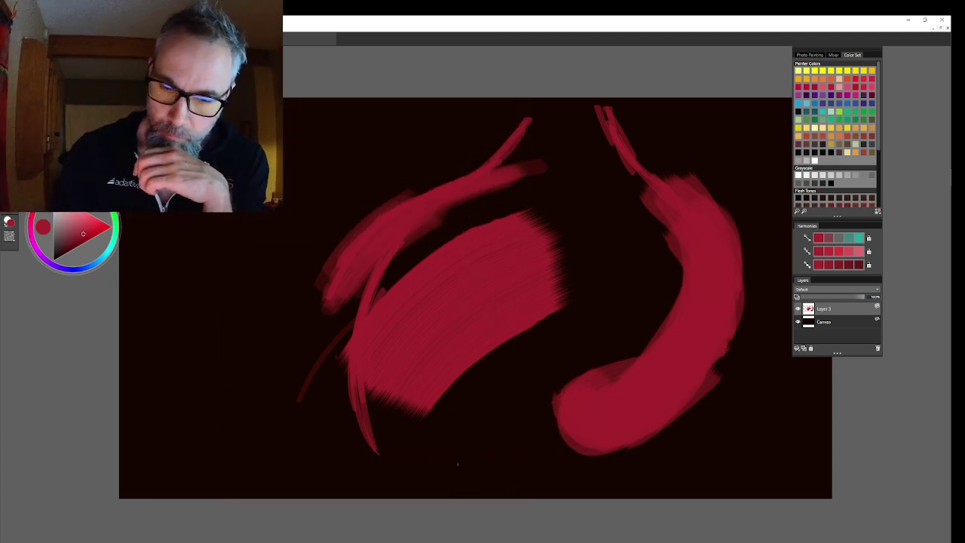
mouse_move(456, 441)
left_mouse_down()
mouse_move(464, 446)
mouse_move(536, 395)
mouse_move(469, 445)
mouse_move(601, 284)
left_mouse_up()
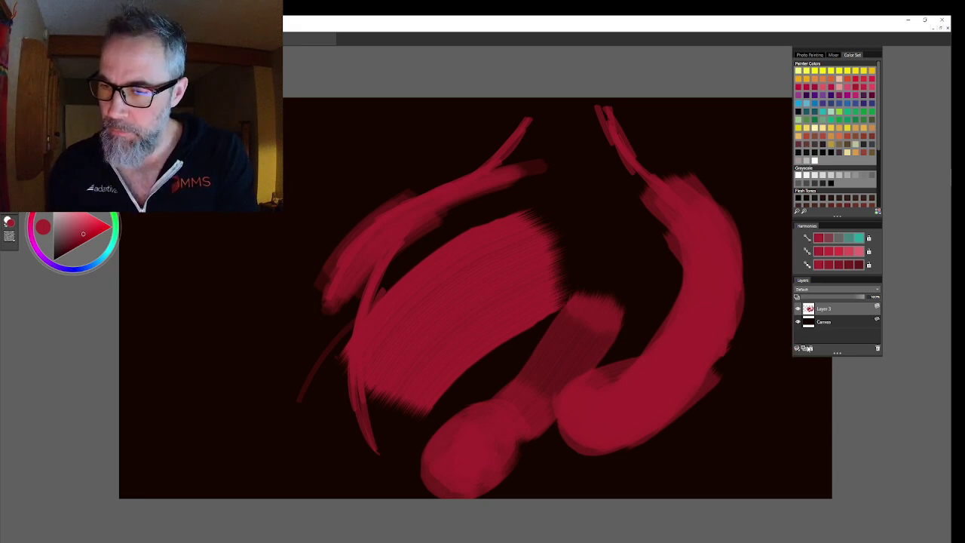
- Add a new layer above Layer 3, separate the Mixer from the colour panels and return to the Color Set
left_click(804, 348)
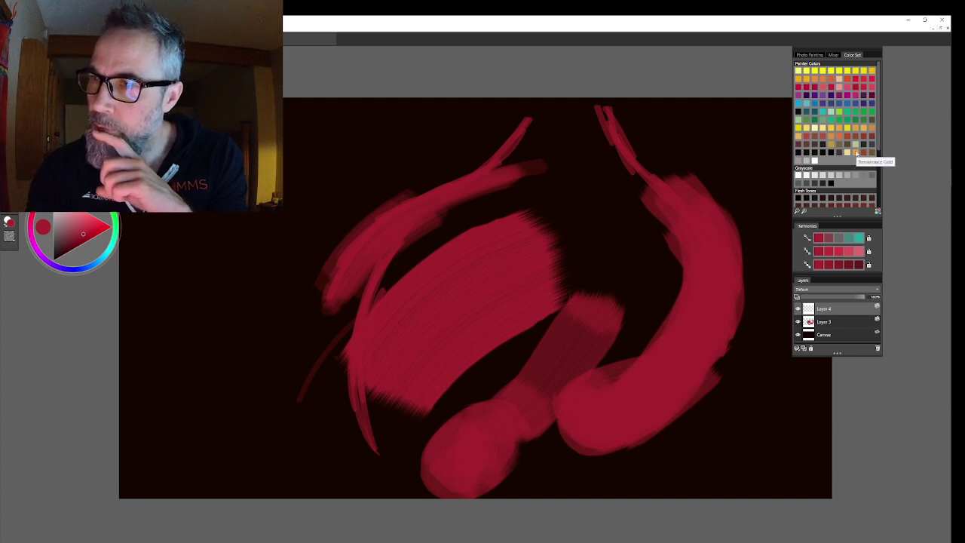
left_click(833, 54)
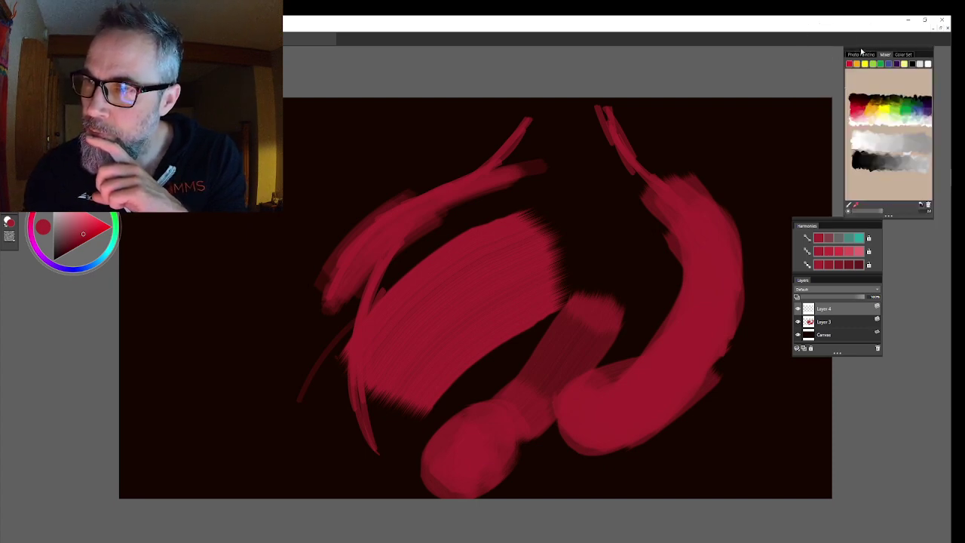
left_click(903, 55)
left_click(864, 56)
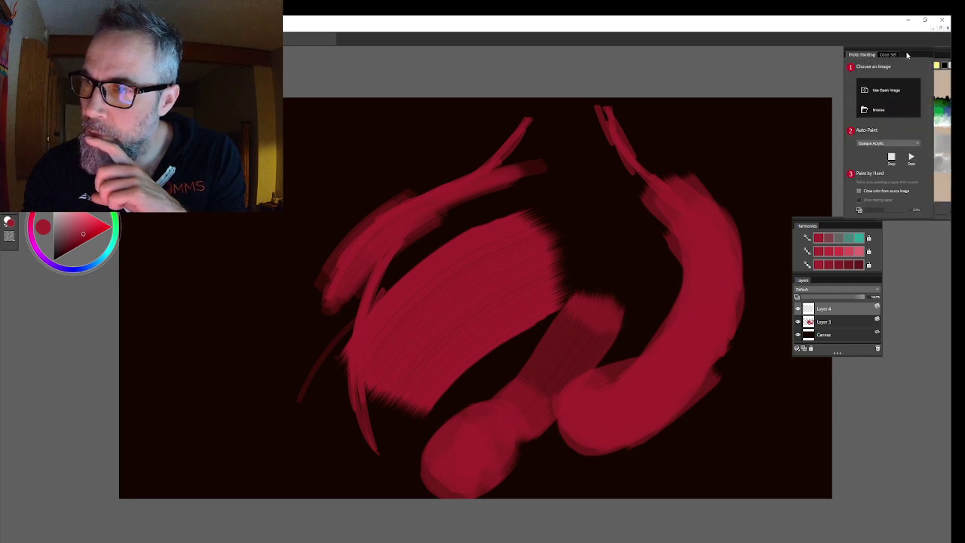
left_click(890, 55)
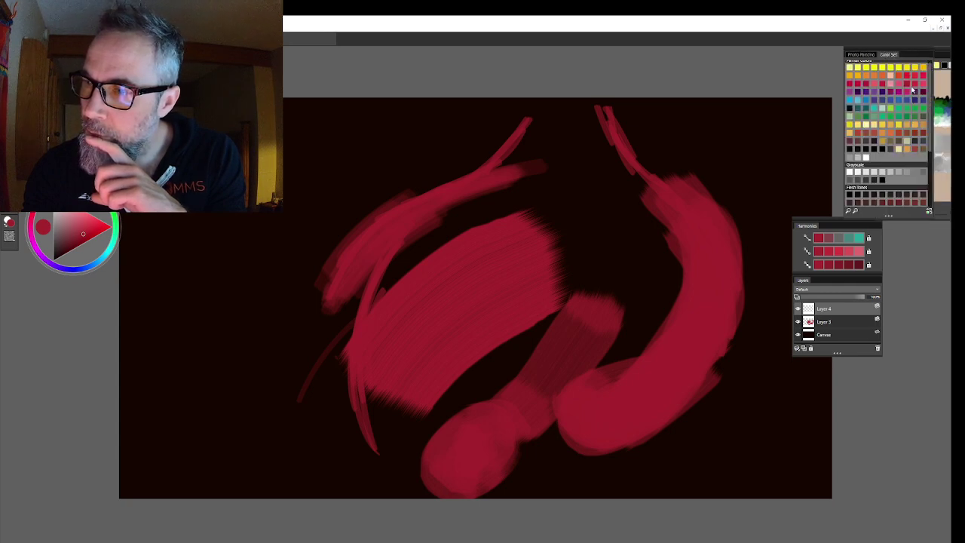
- Shrink the Color Set swatches to fit all colour groups and check the group visibility list and the Photo Painting options
left_click_drag(933, 164, 933, 171)
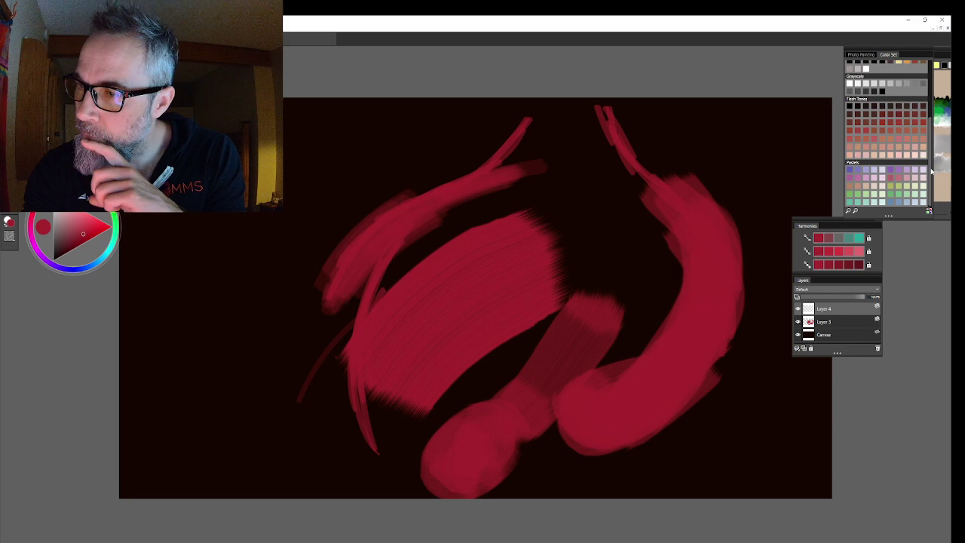
left_click(856, 211)
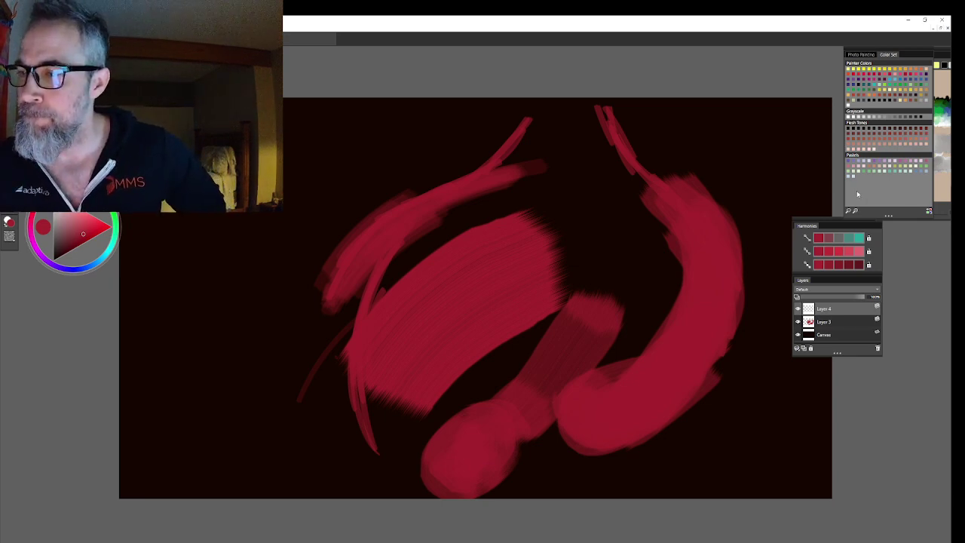
left_click(929, 211)
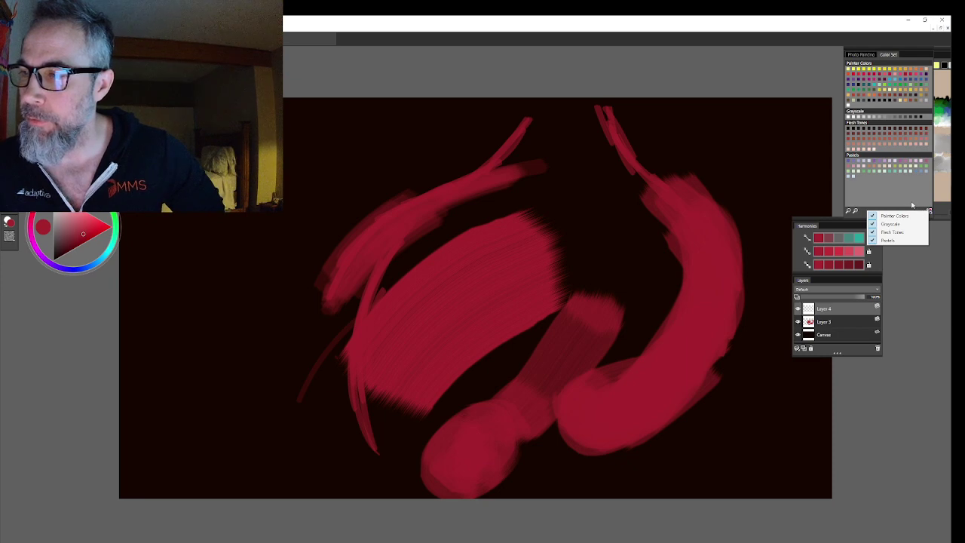
left_click(913, 205)
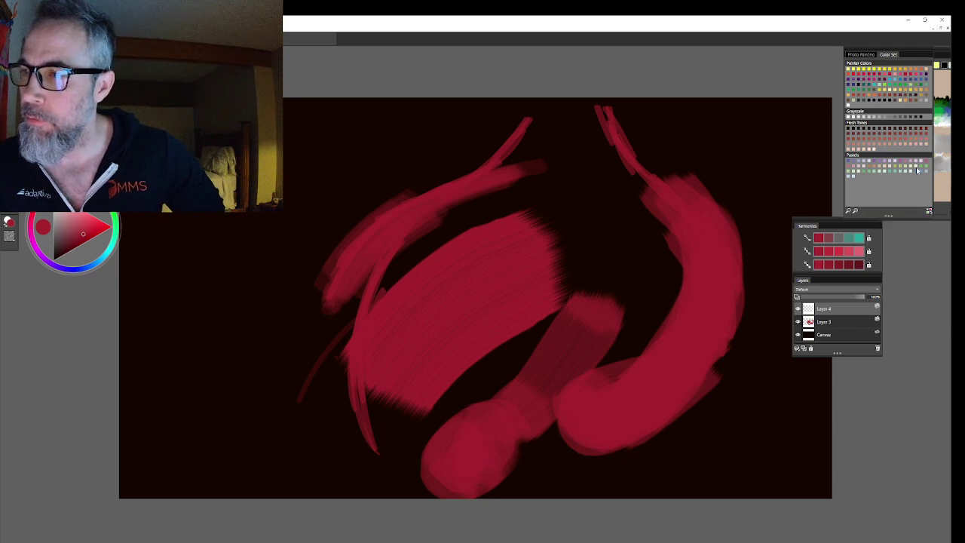
left_click(862, 55)
left_click(889, 54)
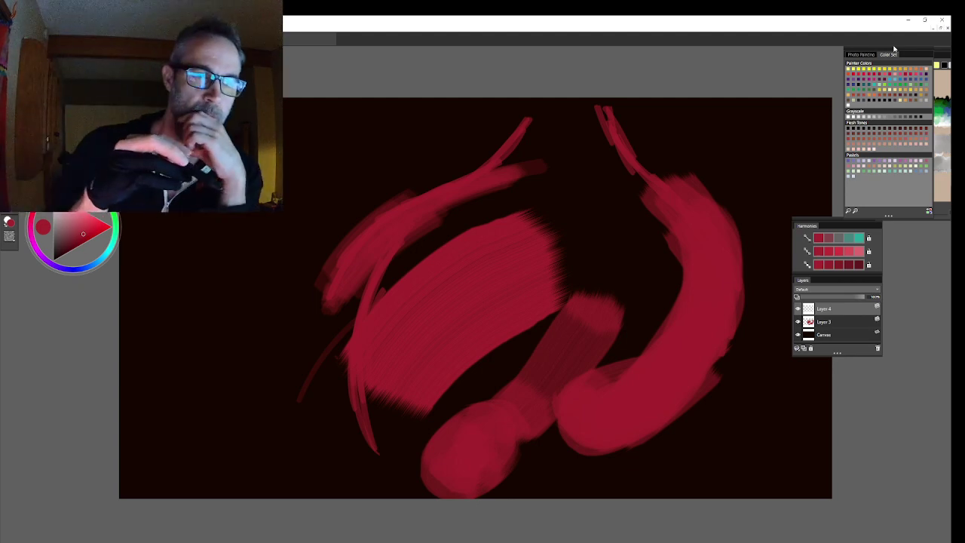
- Choose a dark crimson harmony colour and paint shading over the lower-centre strokes and the right-hand band on Layer 4
left_click(861, 264)
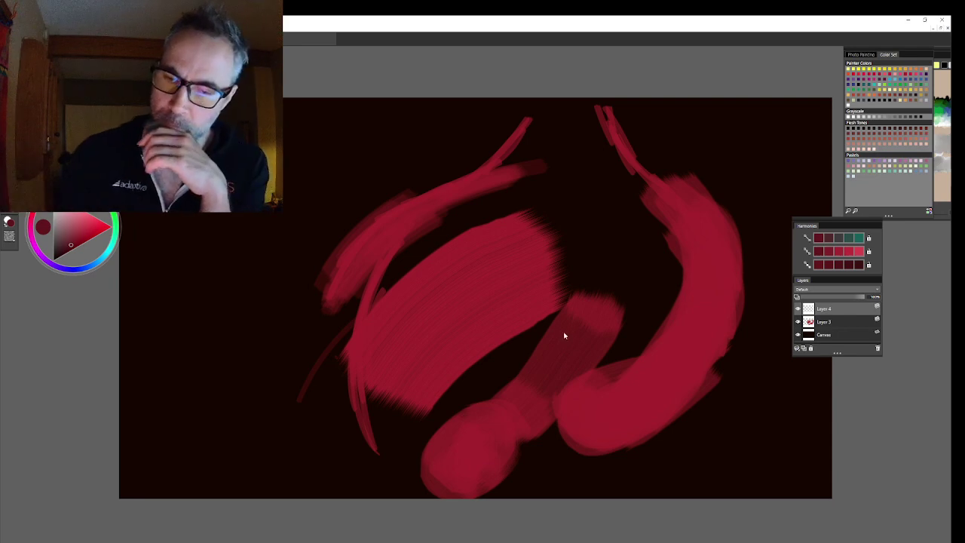
left_click_drag(622, 312, 536, 362)
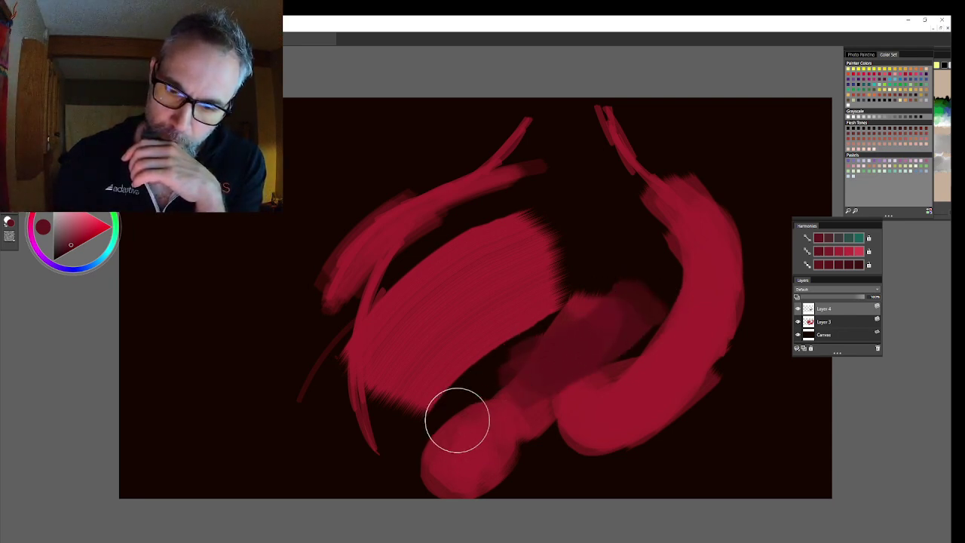
left_click_drag(526, 375, 440, 440)
mouse_move(405, 480)
left_mouse_down()
mouse_move(460, 445)
mouse_move(477, 484)
mouse_move(450, 465)
mouse_move(462, 453)
mouse_move(448, 453)
mouse_move(484, 463)
mouse_move(552, 431)
mouse_move(490, 464)
mouse_move(573, 417)
mouse_move(638, 411)
mouse_move(590, 441)
mouse_move(673, 391)
mouse_move(663, 396)
mouse_move(743, 308)
mouse_move(652, 402)
mouse_move(729, 315)
mouse_move(678, 403)
mouse_move(757, 248)
mouse_move(755, 220)
left_mouse_up()
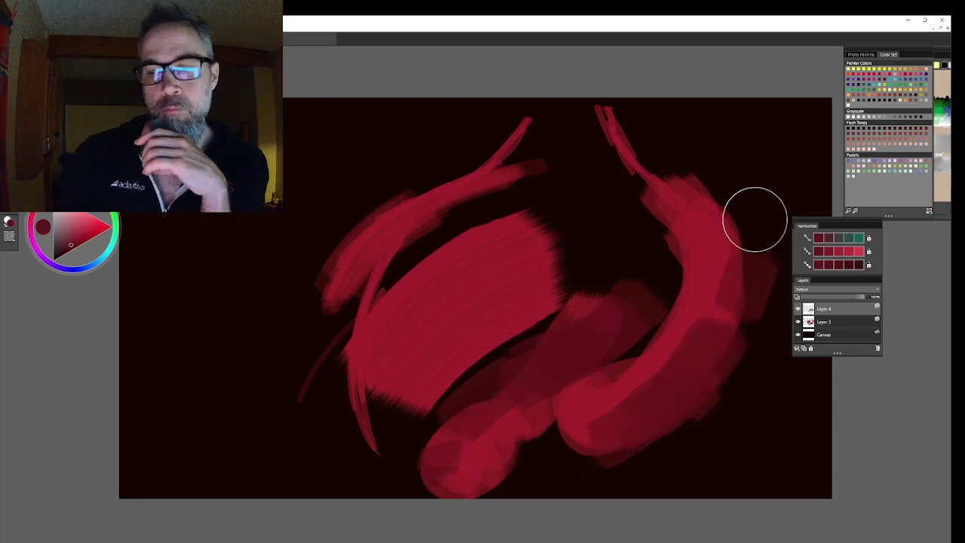
- Paint a wide dark crimson band down the canvas's left side and shade the upper edge and folds of the central stroke
mouse_move(329, 383)
left_mouse_down()
mouse_move(326, 433)
mouse_move(335, 364)
mouse_move(325, 420)
mouse_move(415, 273)
mouse_move(334, 385)
mouse_move(393, 264)
left_mouse_up()
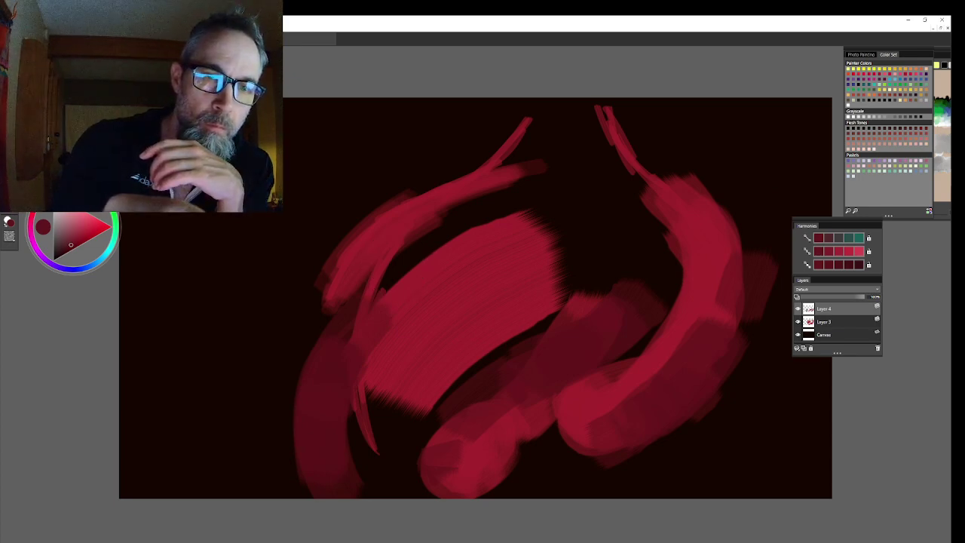
left_click_drag(370, 305, 452, 241)
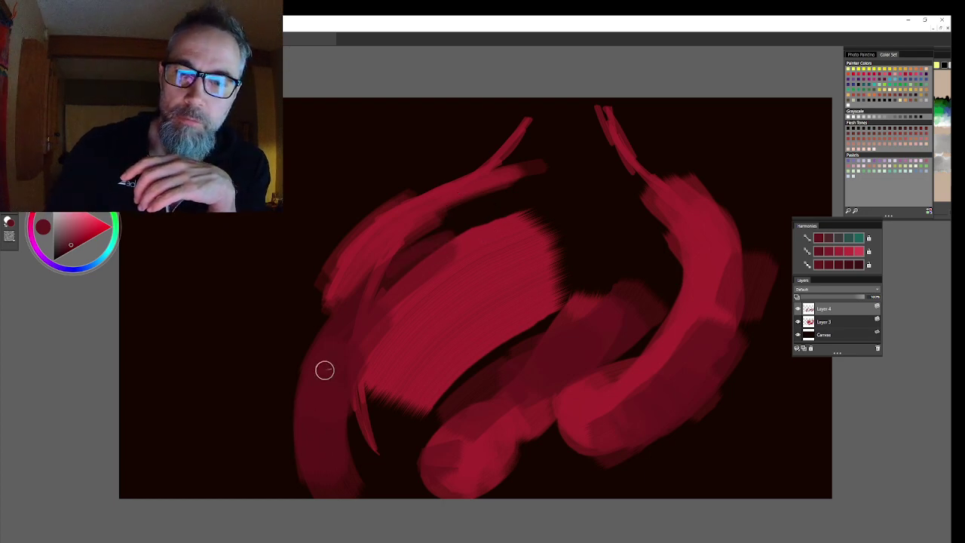
left_click_drag(467, 227, 551, 168)
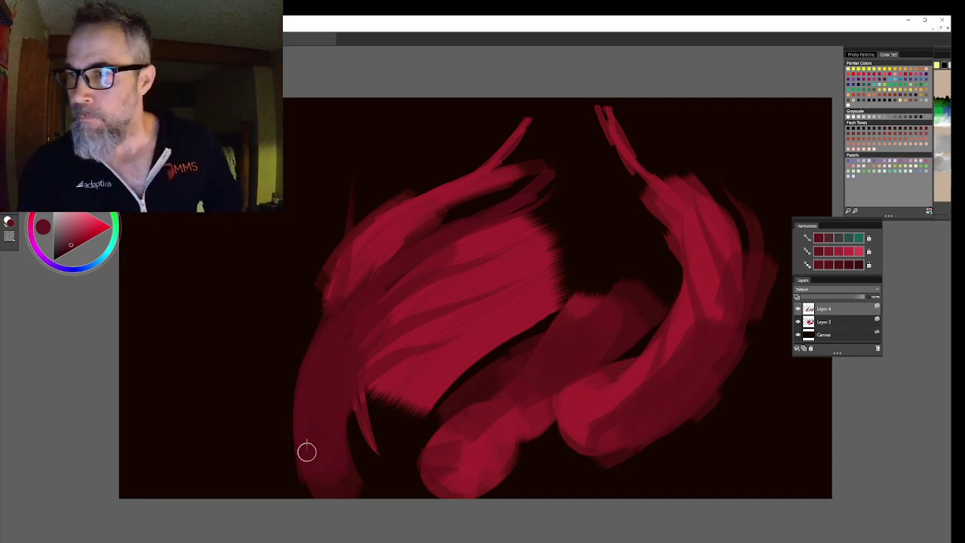
- Pick a muted dark red from the Flesh Tones swatches and extend the upper-left band with a thin stroke towards the top centre
left_click(847, 137)
left_click(849, 137)
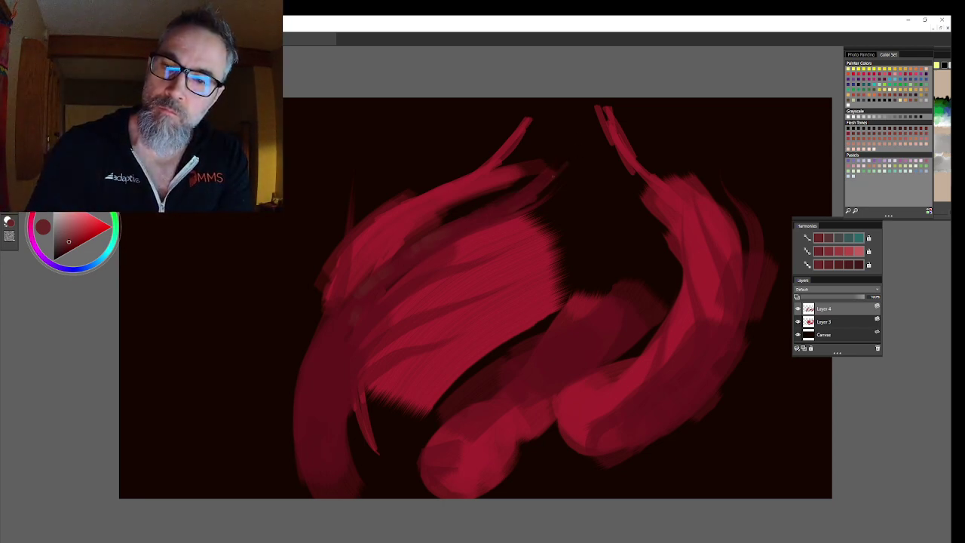
left_click_drag(566, 158, 585, 117)
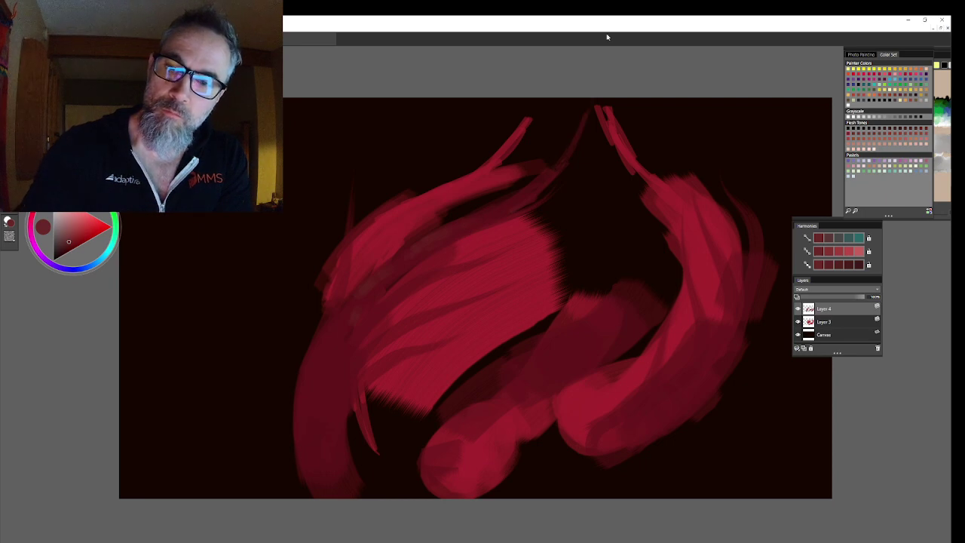
- Paint thin tapering dark red strokes above the upper-left band, along the left band and off the right band's outer edge
left_click_drag(407, 193, 450, 143)
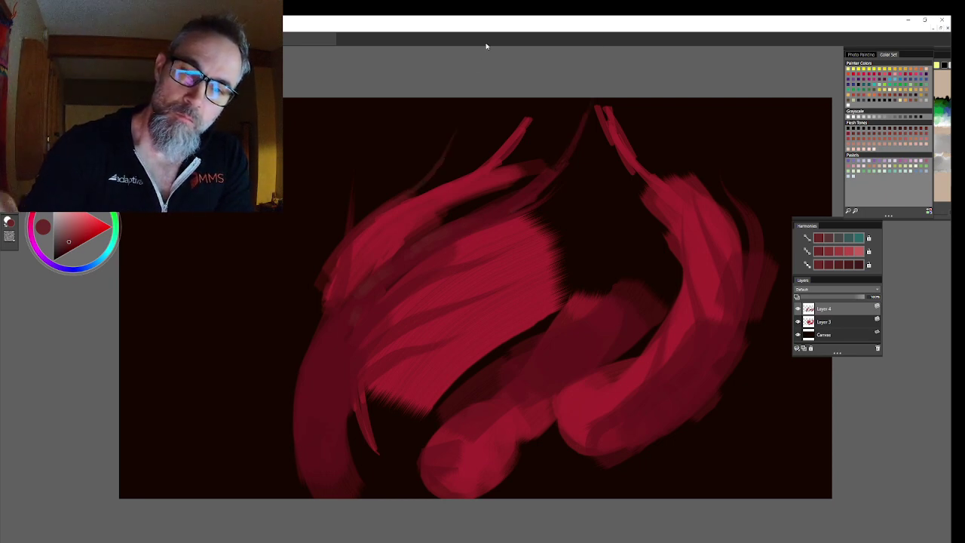
left_click_drag(299, 369, 309, 240)
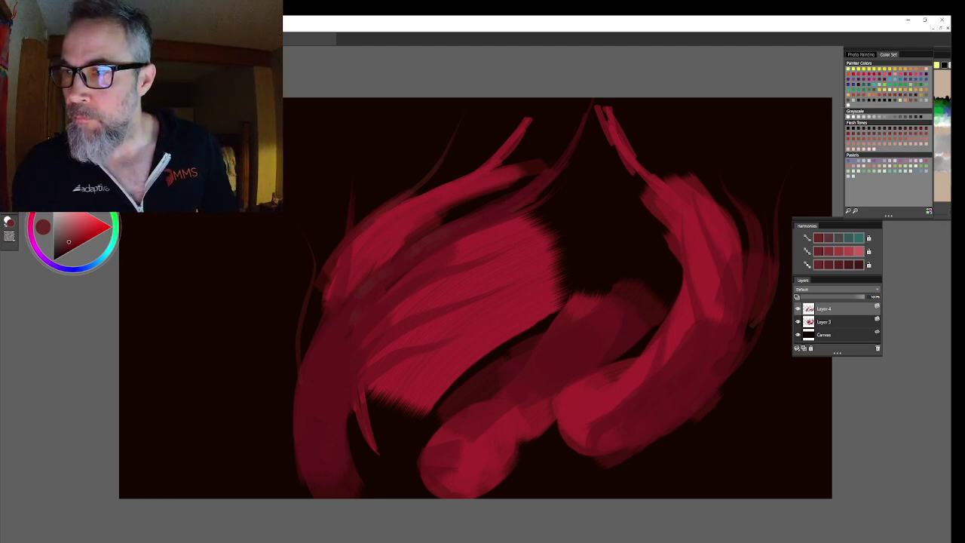
- Pick white from the Grayscale swatches, choose a soft brush and paint a soft white ball between the two upper strokes
left_click(849, 115)
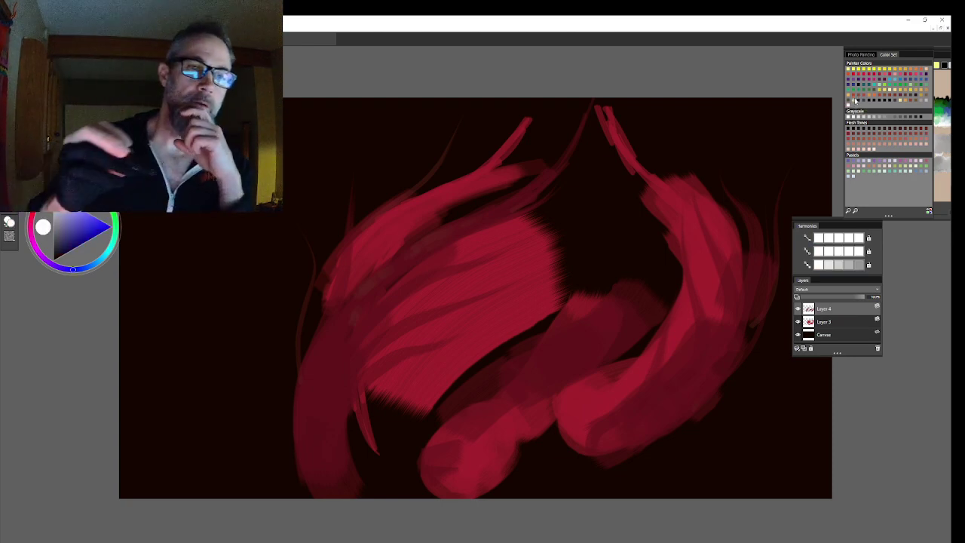
key("ctrl+b")
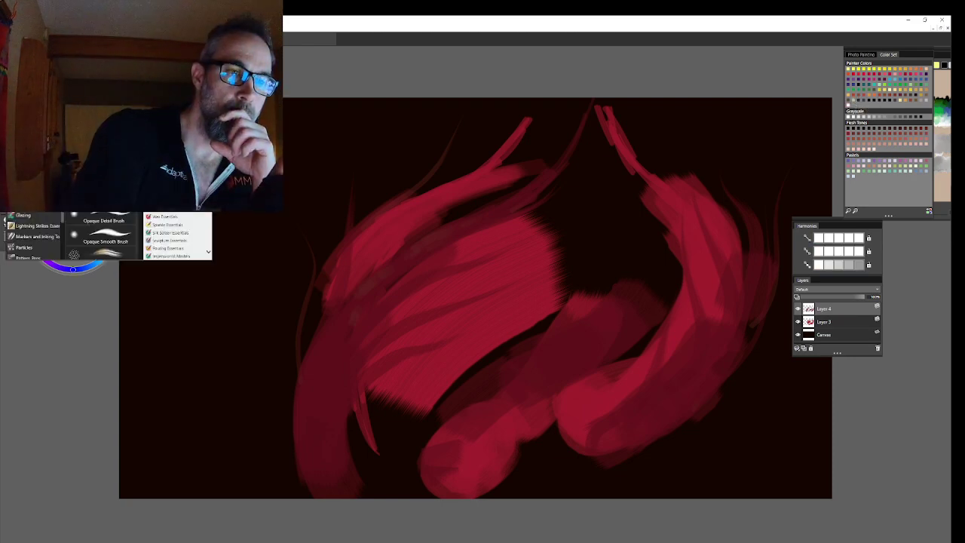
scroll(102, 237, "down", 3)
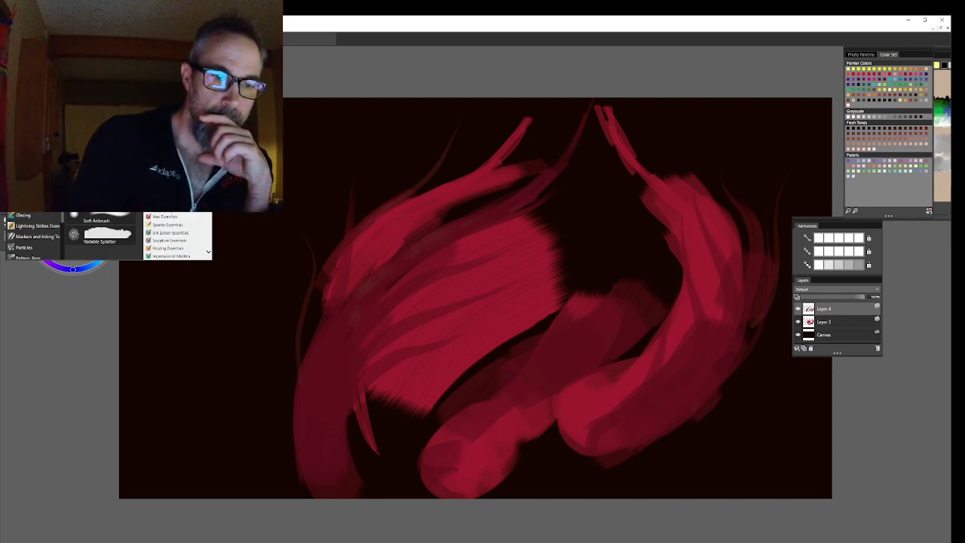
key("ctrl+b")
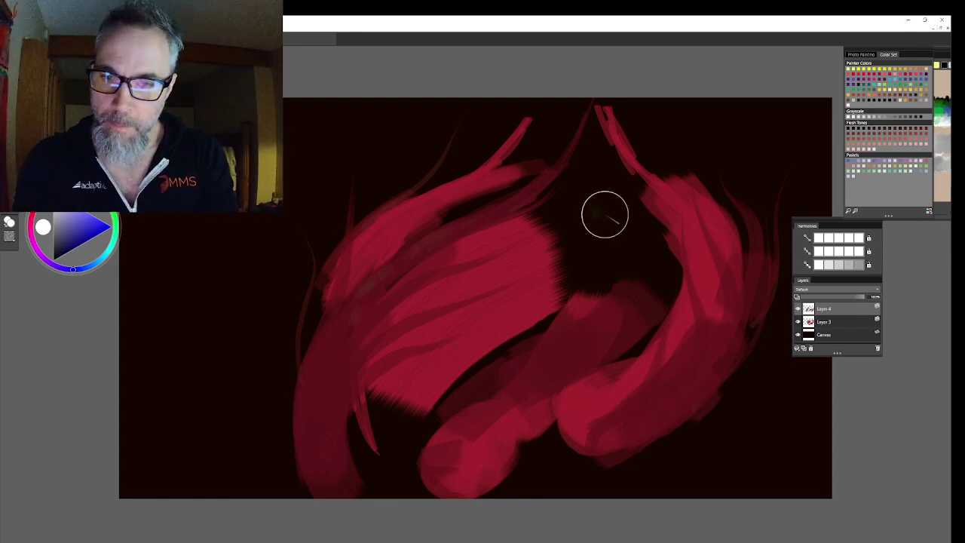
mouse_move(596, 218)
left_mouse_down()
mouse_move(603, 243)
mouse_move(593, 220)
left_mouse_up()
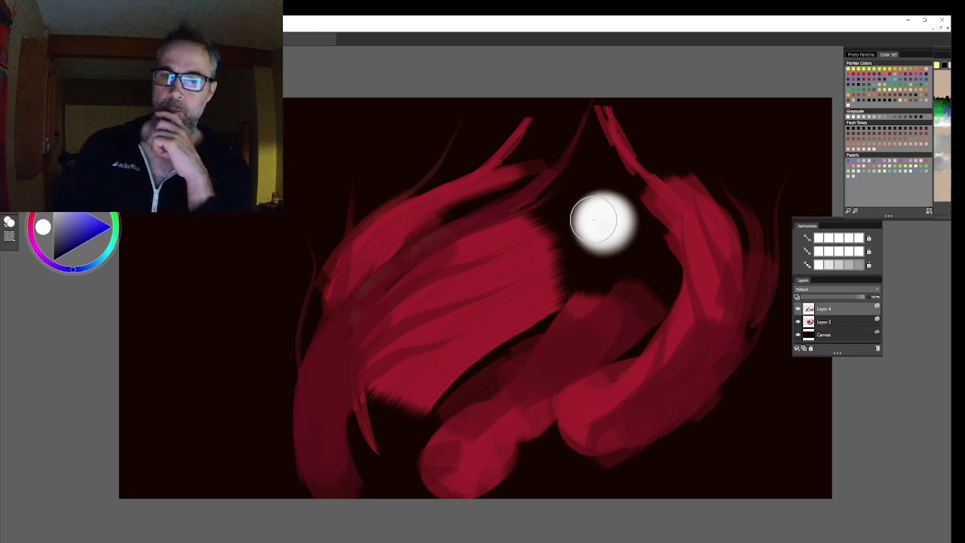
left_click_drag(596, 218, 605, 222)
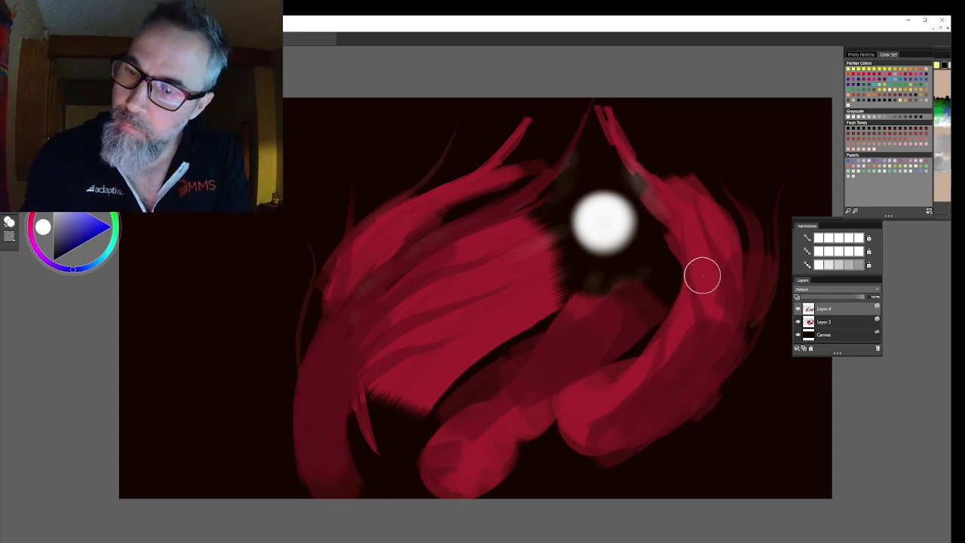
- Brush faint white highlights onto the right-hand band and add thin curved pale strands above it towards the upper right
left_click_drag(699, 269, 701, 208)
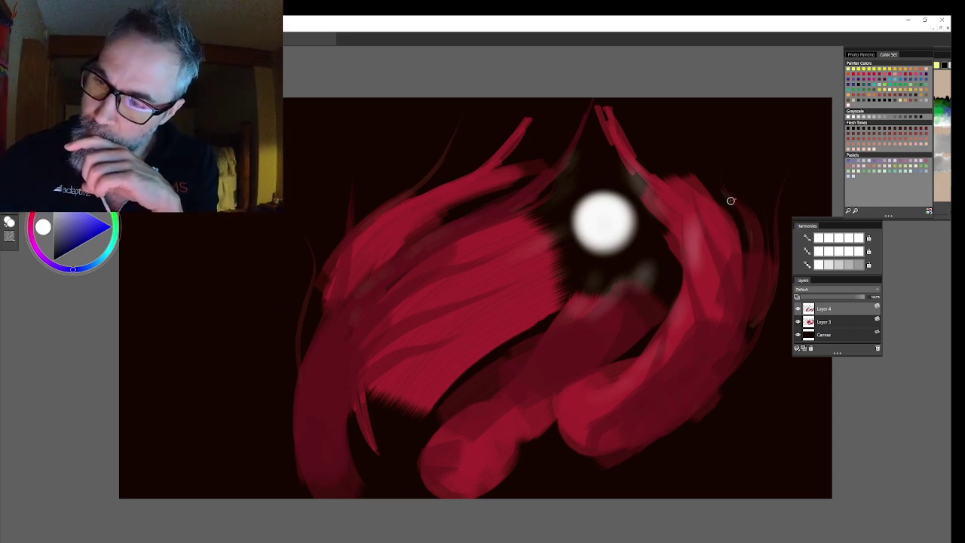
left_click_drag(722, 193, 717, 148)
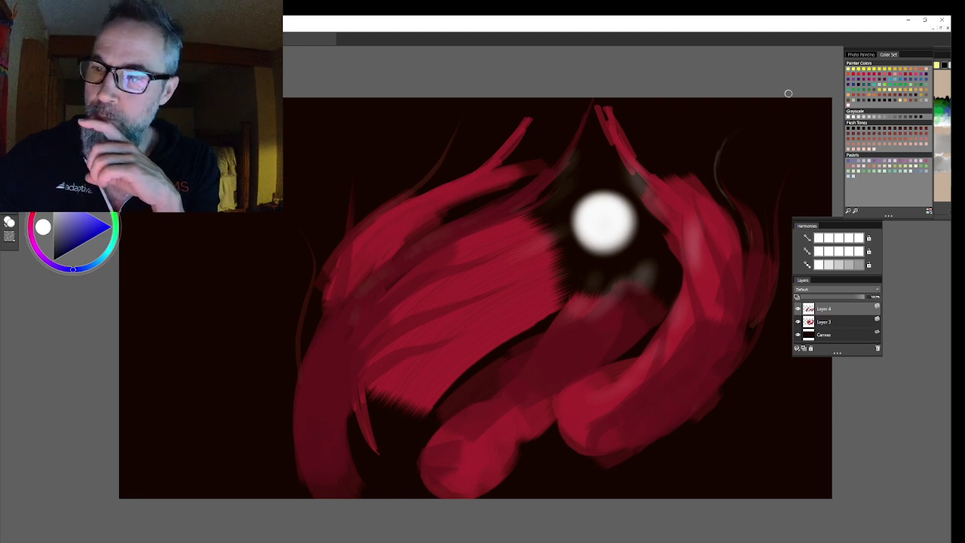
mouse_move(720, 198)
left_mouse_down()
mouse_move(709, 170)
mouse_move(760, 102)
left_mouse_up()
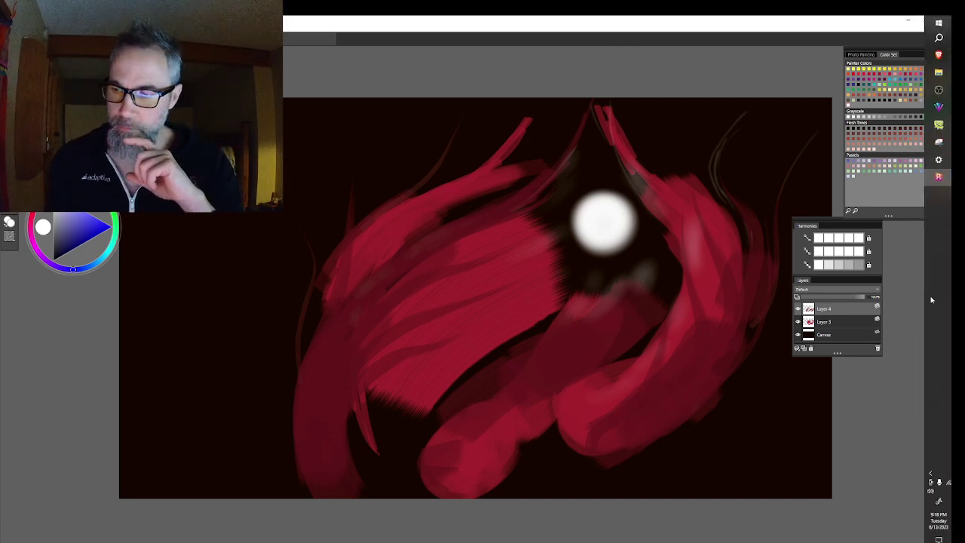
- Switch to the Solar Fire real-time chart wheel to view it, and return to the painting
key("super")
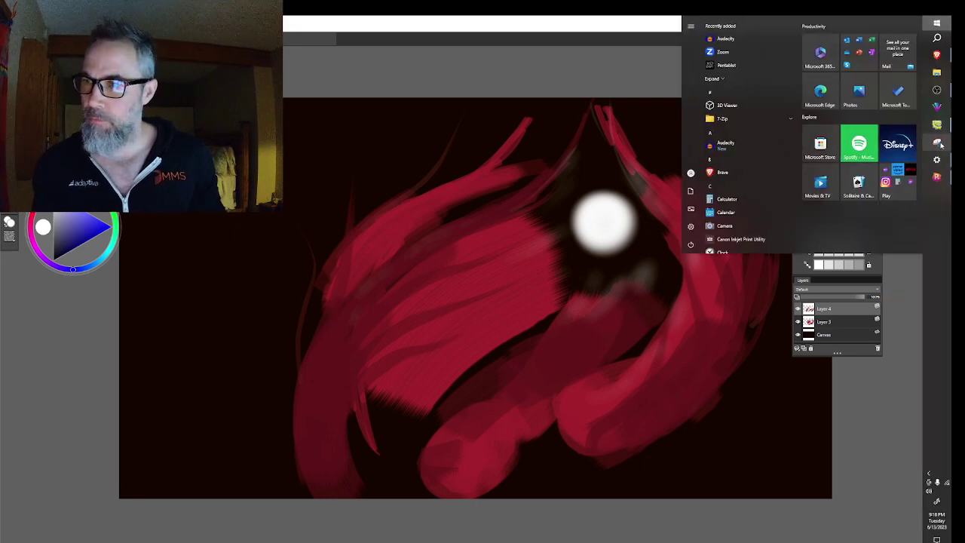
left_click(943, 90)
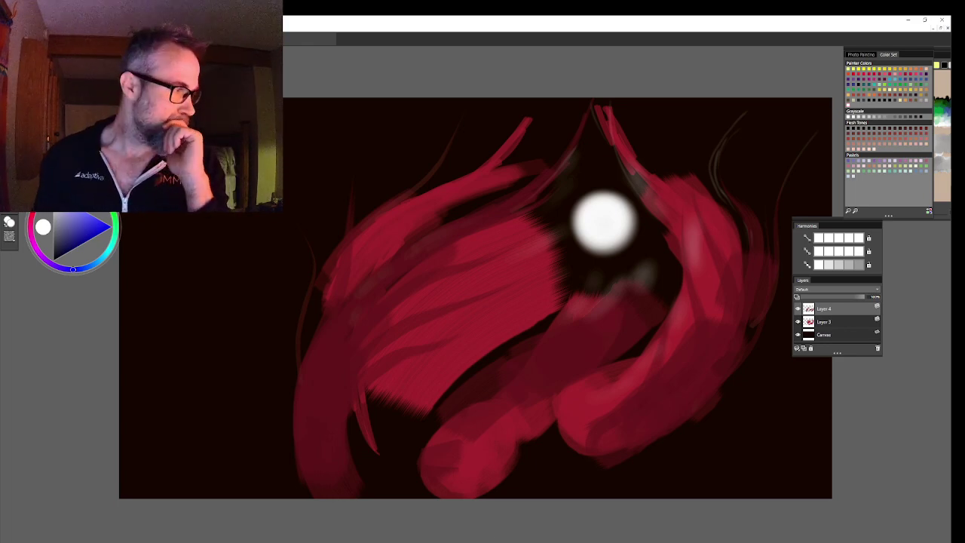
left_click(936, 23)
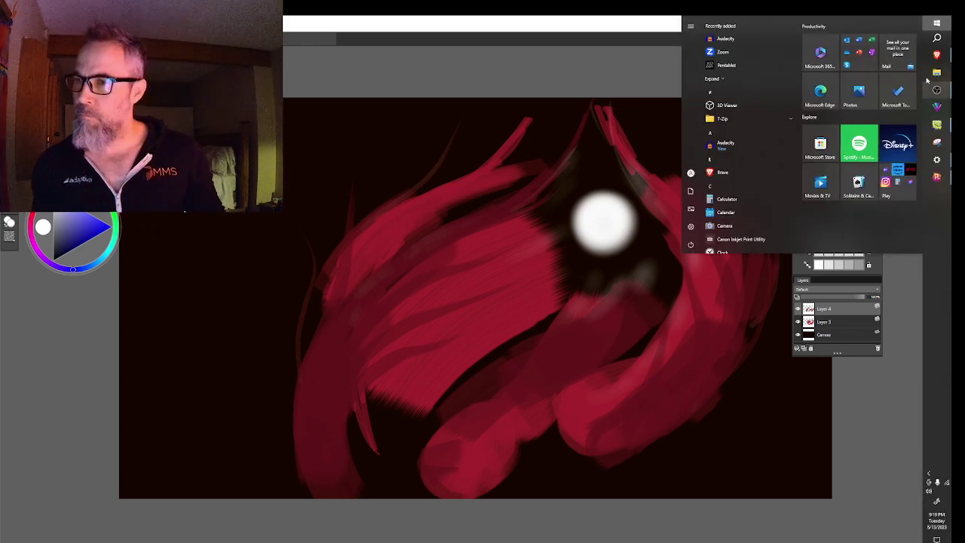
left_click(936, 124)
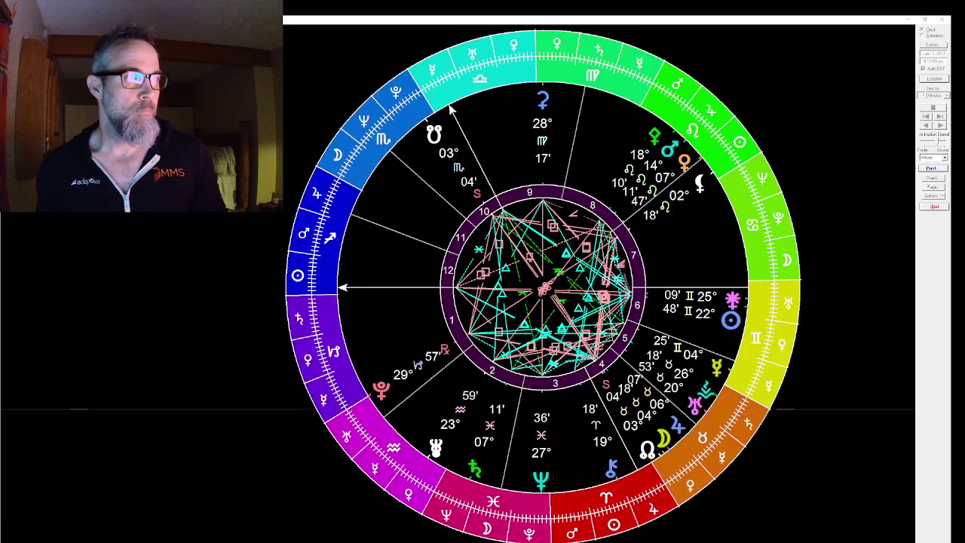
key("alt+Tab")
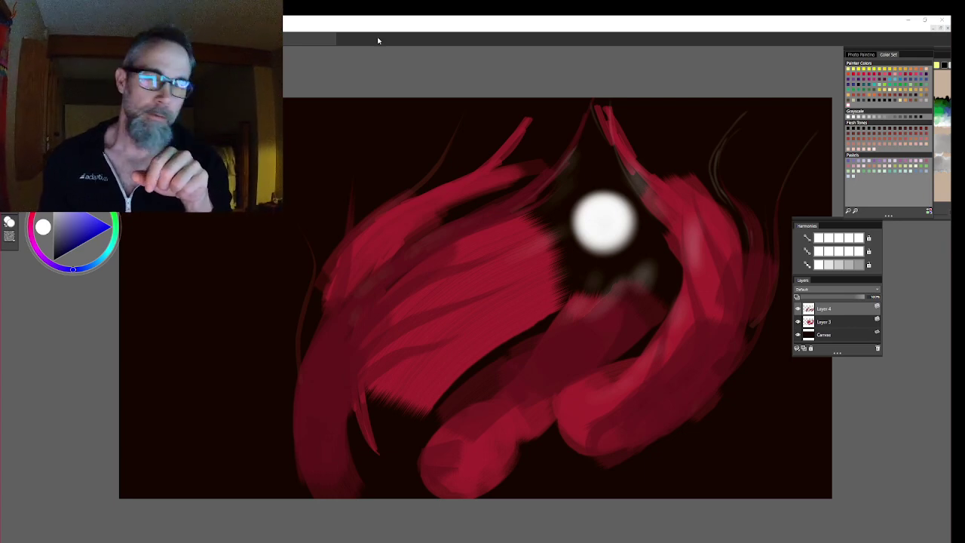
mouse_move(948, 75)
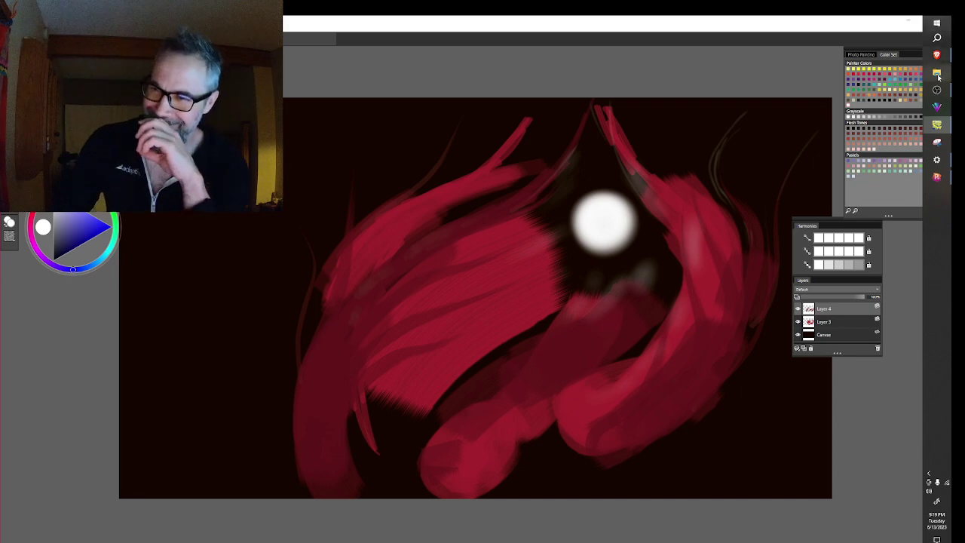
mouse_move(939, 125)
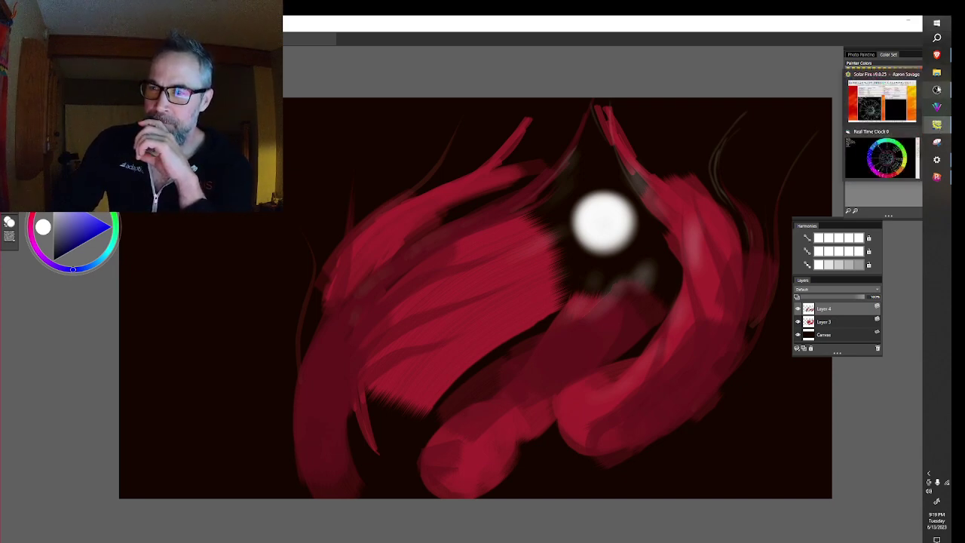
mouse_move(907, 84)
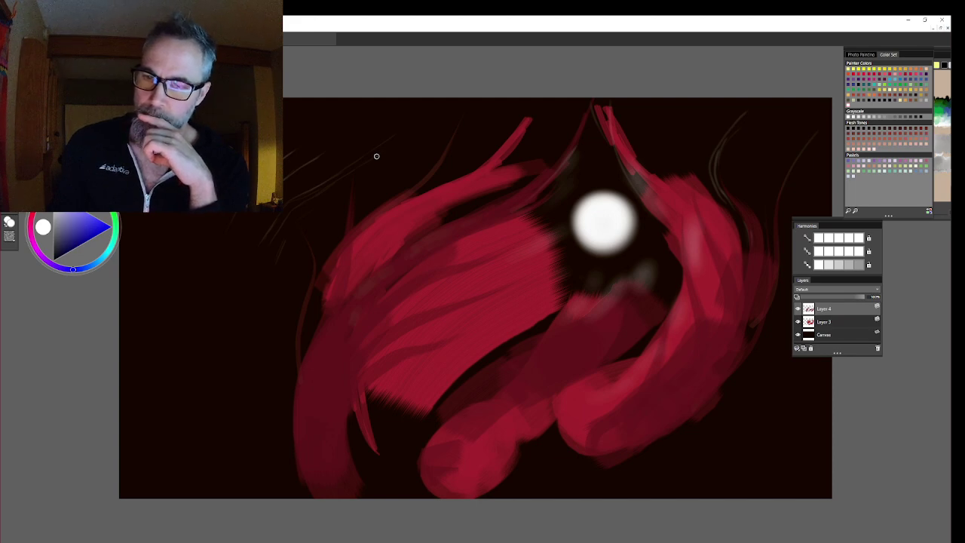
- Paint a black ringed centre inside the white ball and add a soft red smudge above it
left_click(847, 131)
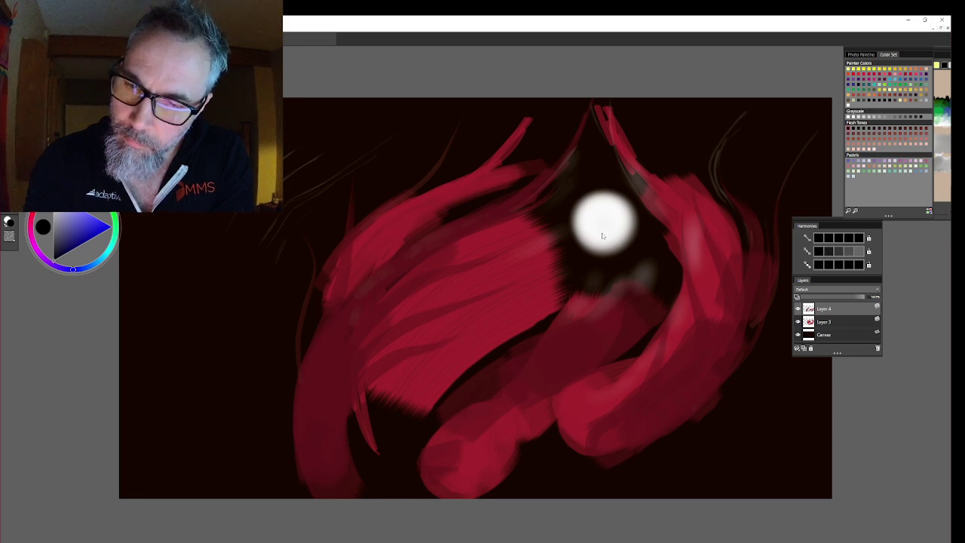
mouse_move(598, 235)
left_mouse_down()
mouse_move(608, 240)
mouse_move(608, 226)
mouse_move(597, 229)
mouse_move(607, 228)
mouse_move(607, 215)
mouse_move(597, 208)
mouse_move(611, 240)
mouse_move(583, 217)
mouse_move(605, 218)
left_mouse_up()
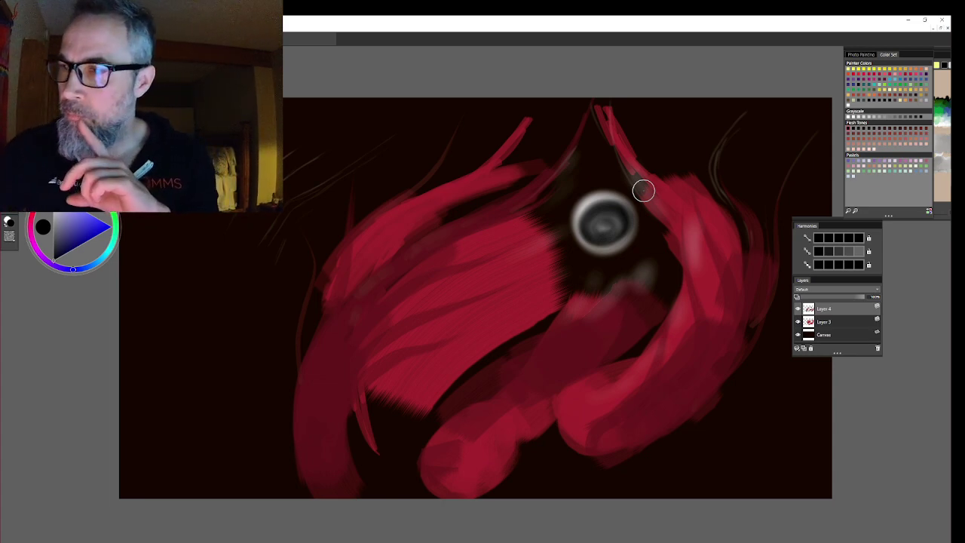
left_click(888, 76)
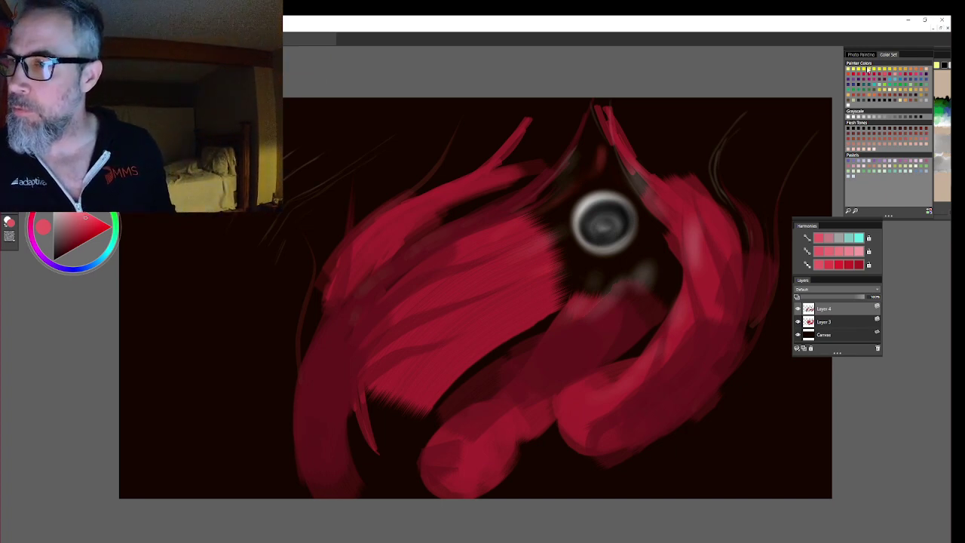
- Set the painting colour to a bright yellow from the Painter Colors swatches and adjust it to a slightly darker harmony shade
left_click(853, 72)
left_click(856, 68)
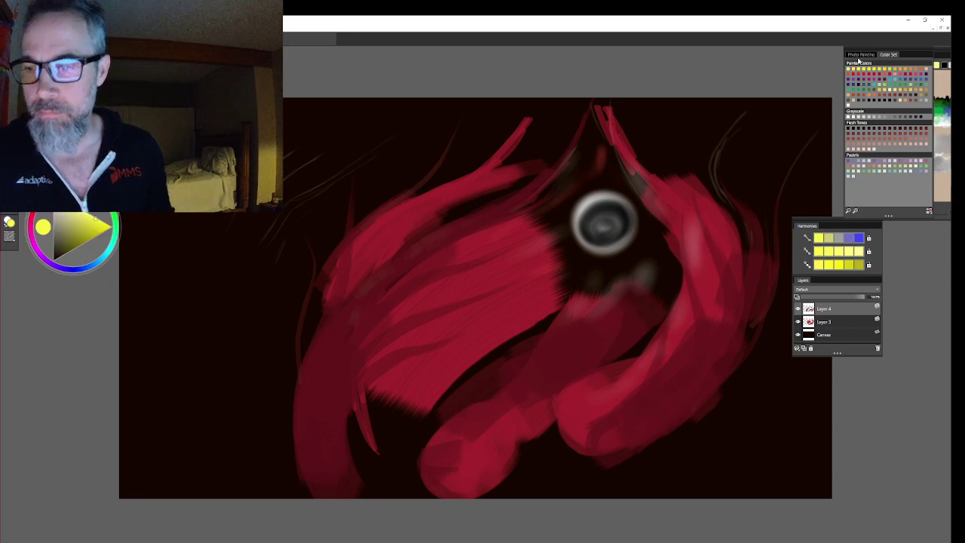
left_click(857, 267)
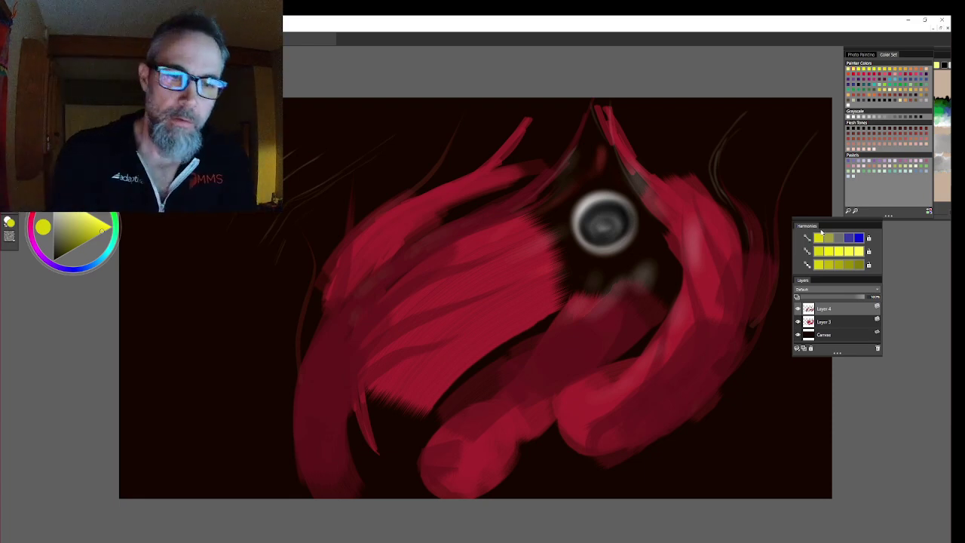
- Try yellow strokes with different brushes near the canvas's left edge and undo them
left_click_drag(164, 217, 157, 279)
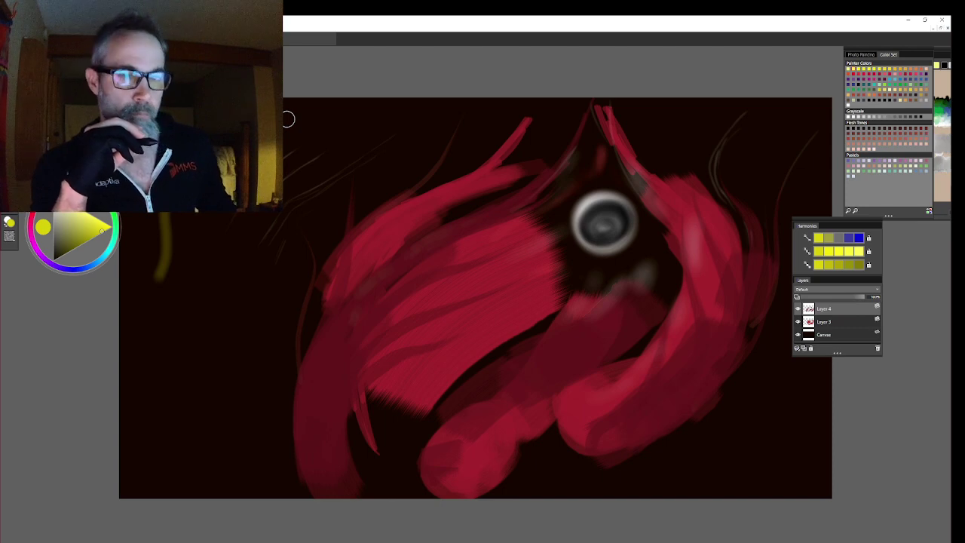
key("ctrl+z")
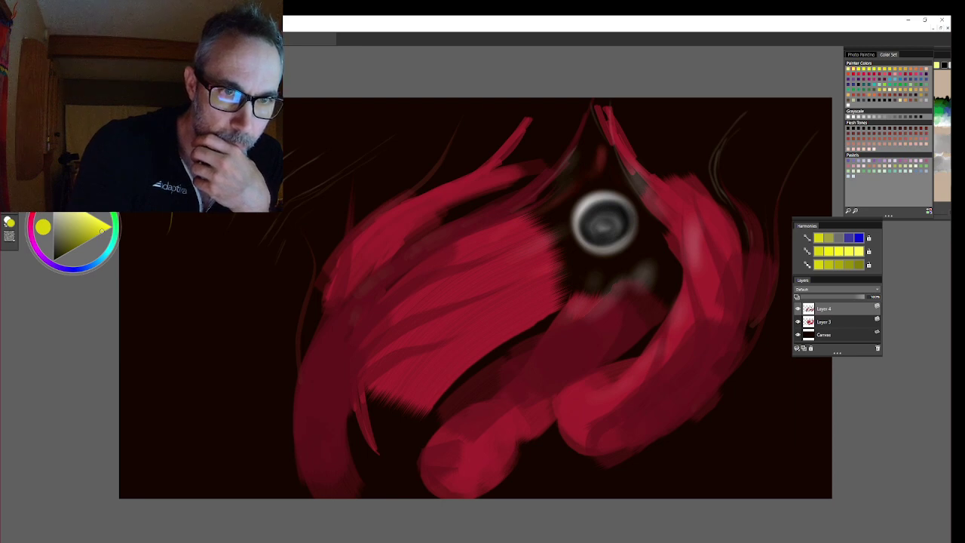
key("b")
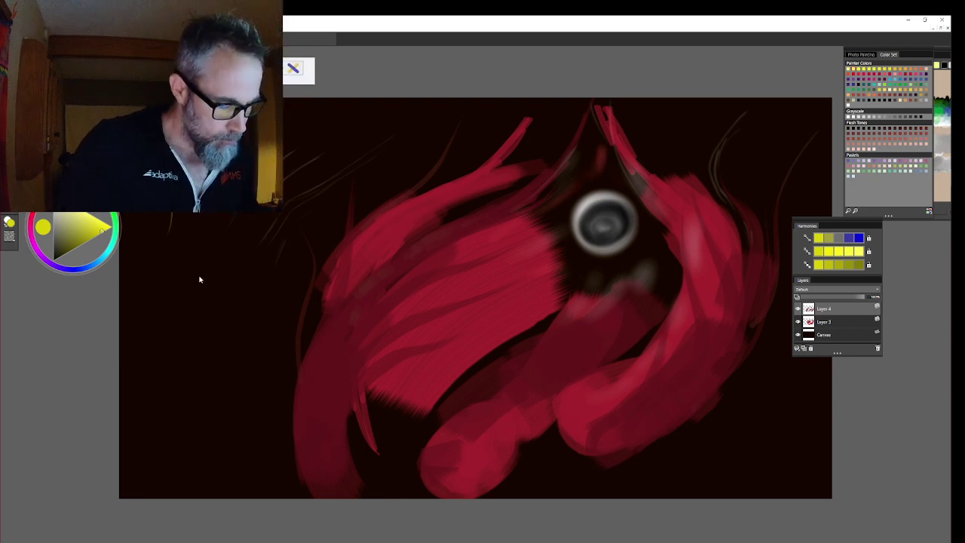
left_click_drag(174, 265, 202, 213)
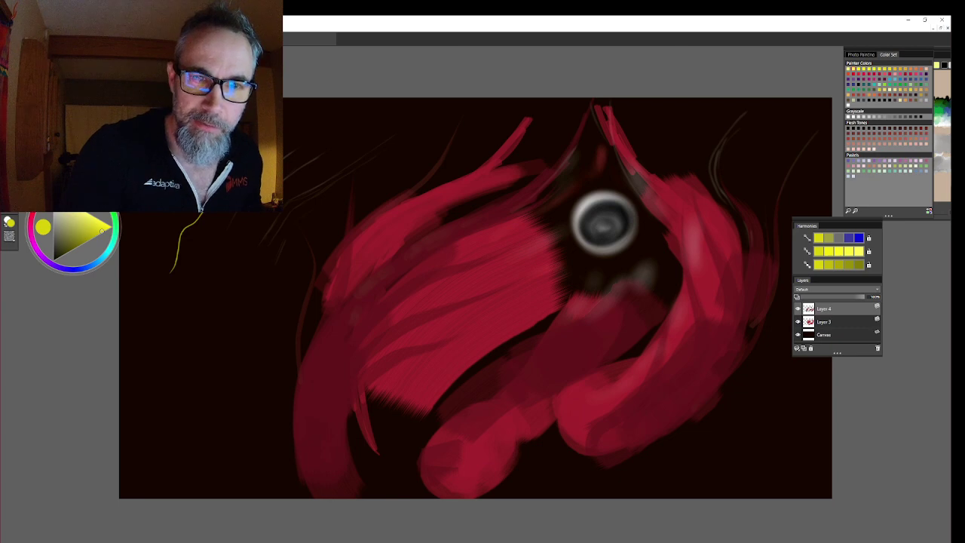
key("ctrl+z")
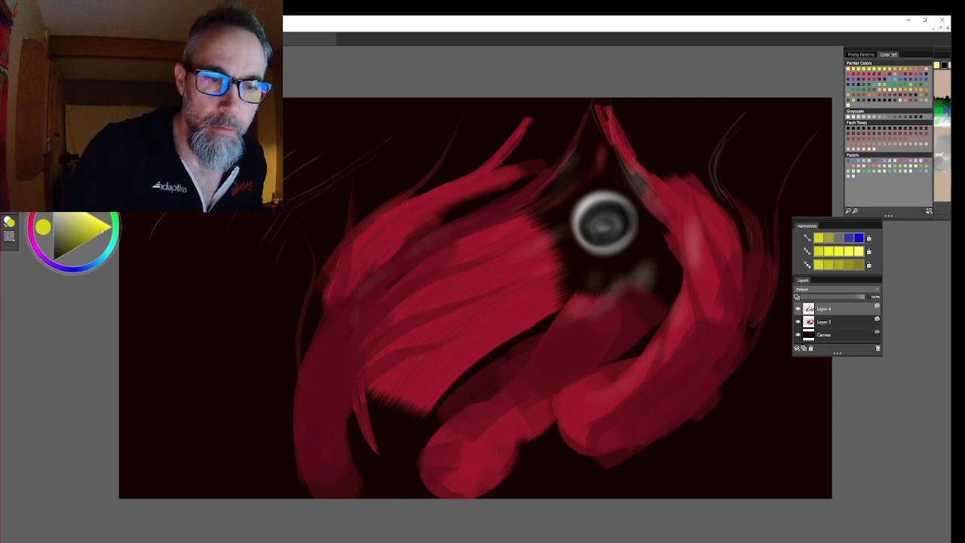
mouse_move(175, 279)
left_mouse_down()
mouse_move(169, 301)
mouse_move(200, 306)
mouse_move(173, 284)
mouse_move(188, 312)
mouse_move(202, 281)
left_mouse_up()
key("ctrl+z")
key("ctrl+z")
key("ctrl+z")
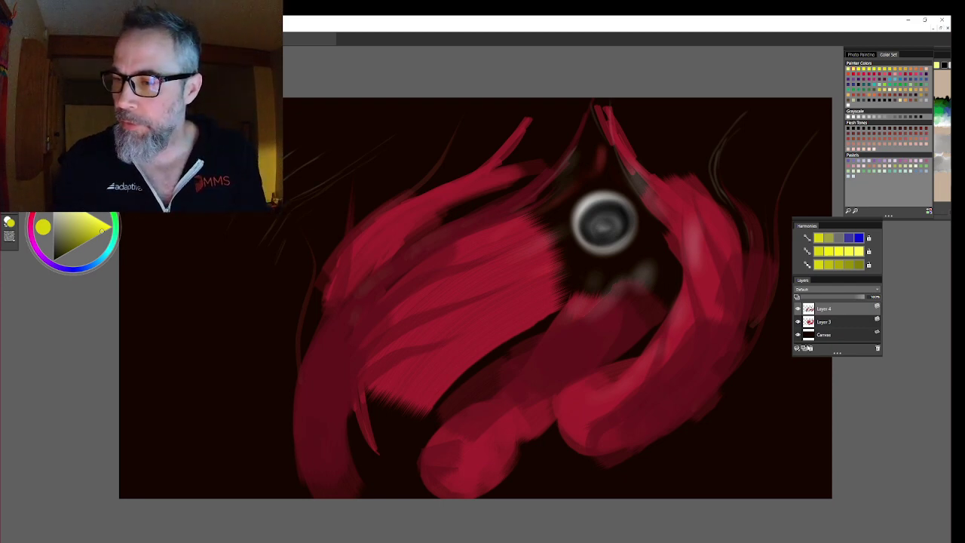
- Add a new layer, enlarge the brush greatly and paint a large soft yellow glow over the left-hand strokes
left_click(804, 349)
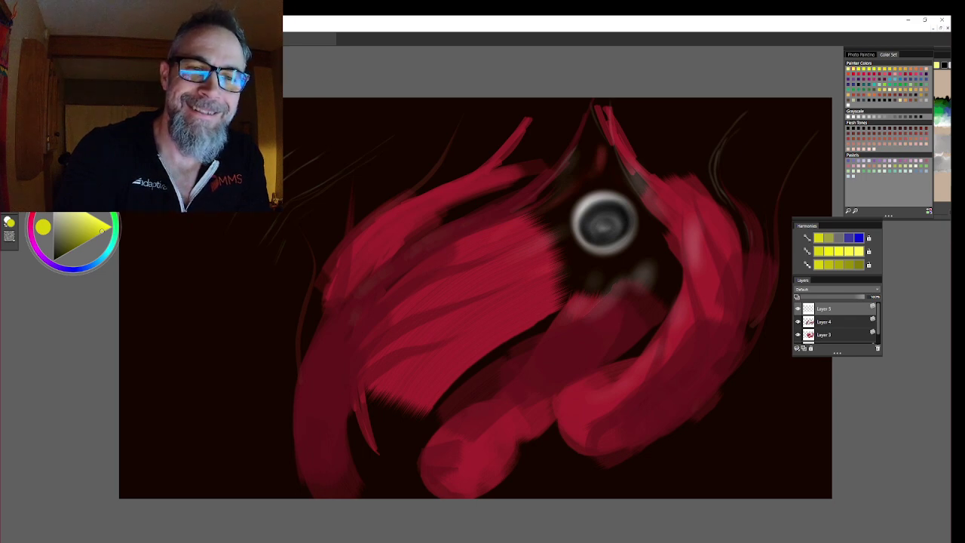
left_click_drag(301, 99, 202, 227)
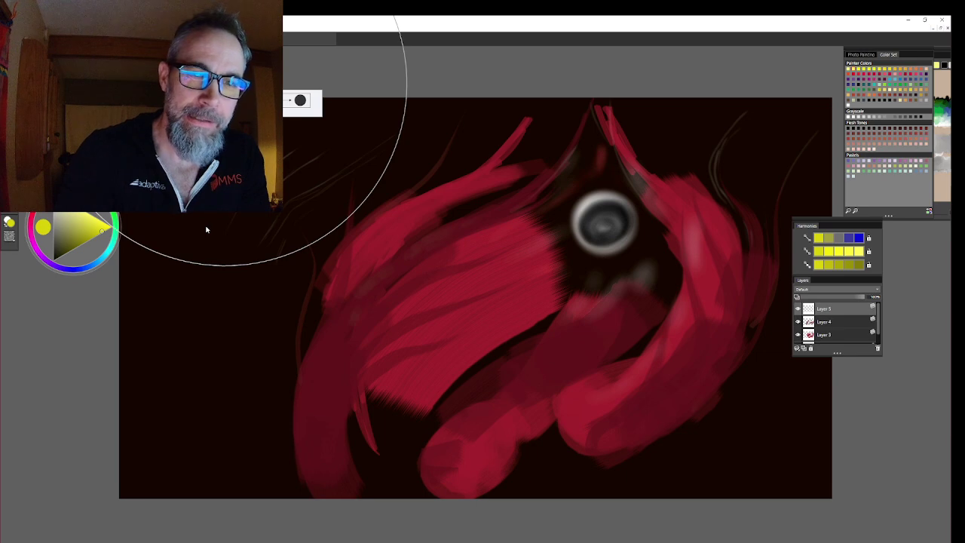
left_click(340, 305)
left_click(338, 298)
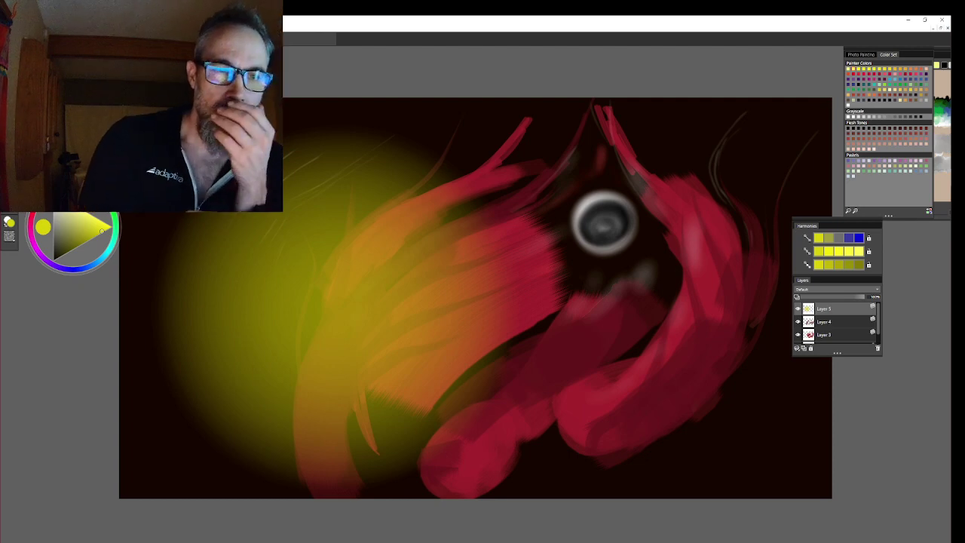
key("ctrl+z")
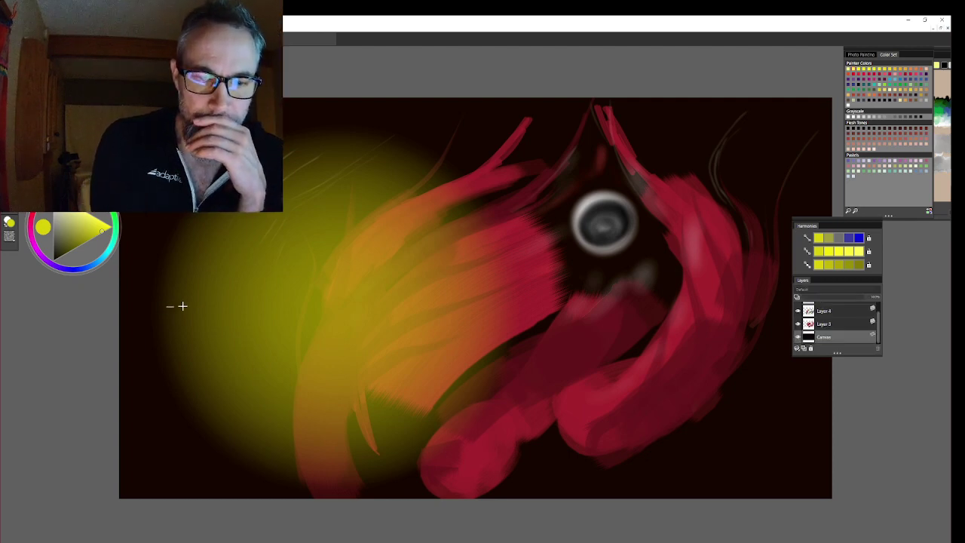
left_click_drag(166, 308, 510, 312)
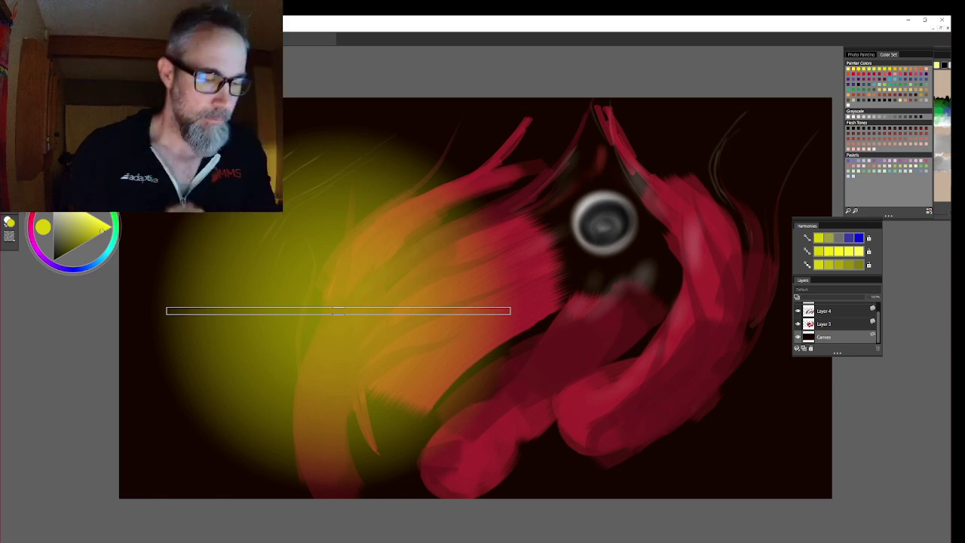
key("ctrl+z")
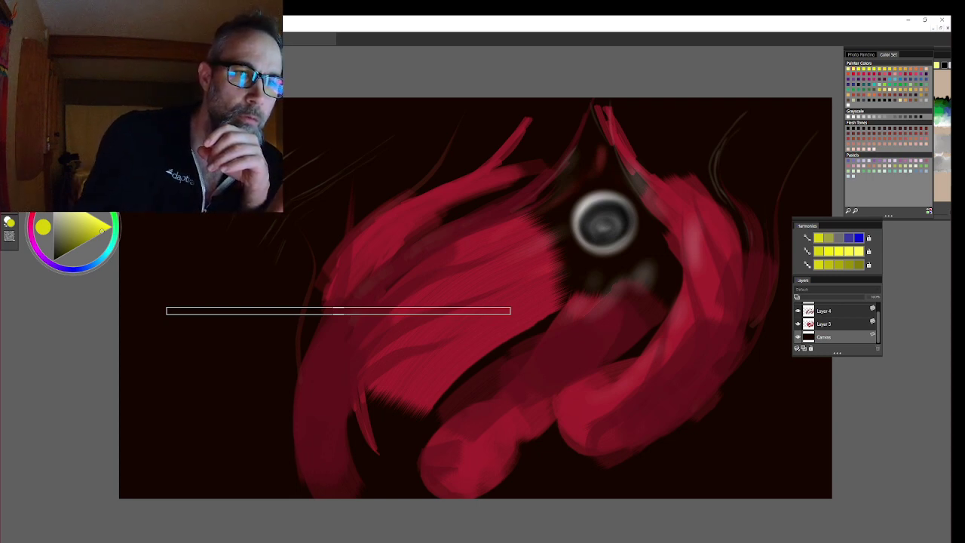
left_click(338, 311)
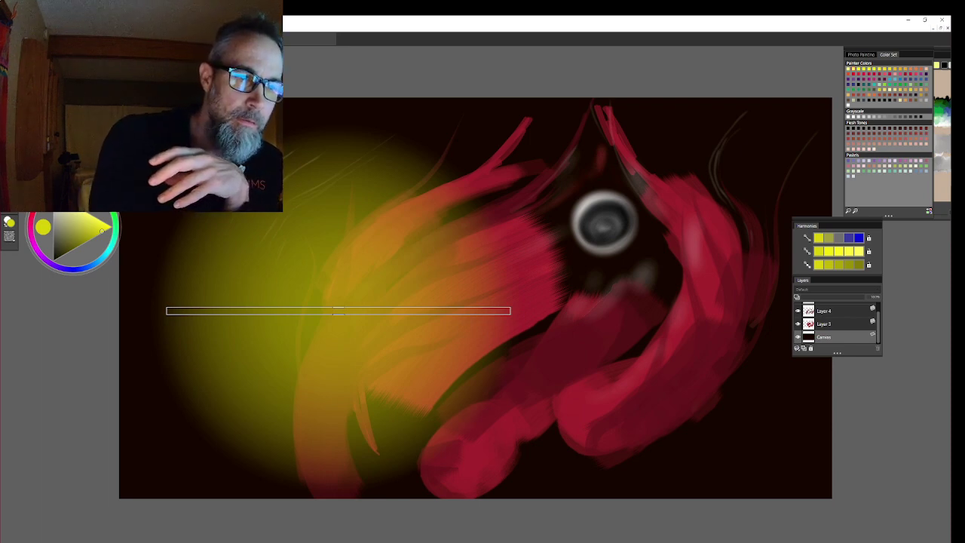
- Move the yellow glow on Layer 5 left until it nearly reaches the canvas's left edge
key("f")
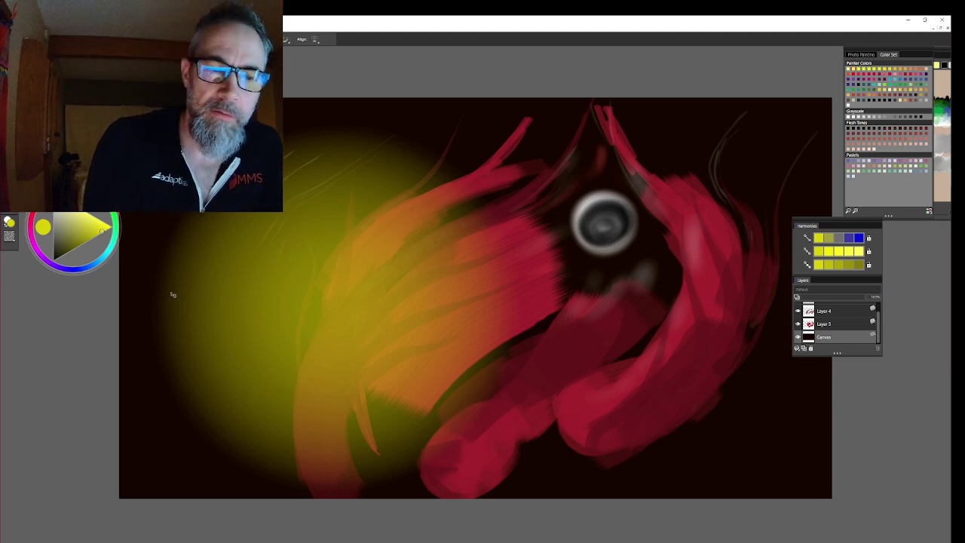
key("ctrl+shift+n")
mouse_move(167, 299)
left_mouse_down()
mouse_move(338, 296)
mouse_move(180, 314)
mouse_move(173, 302)
left_mouse_up()
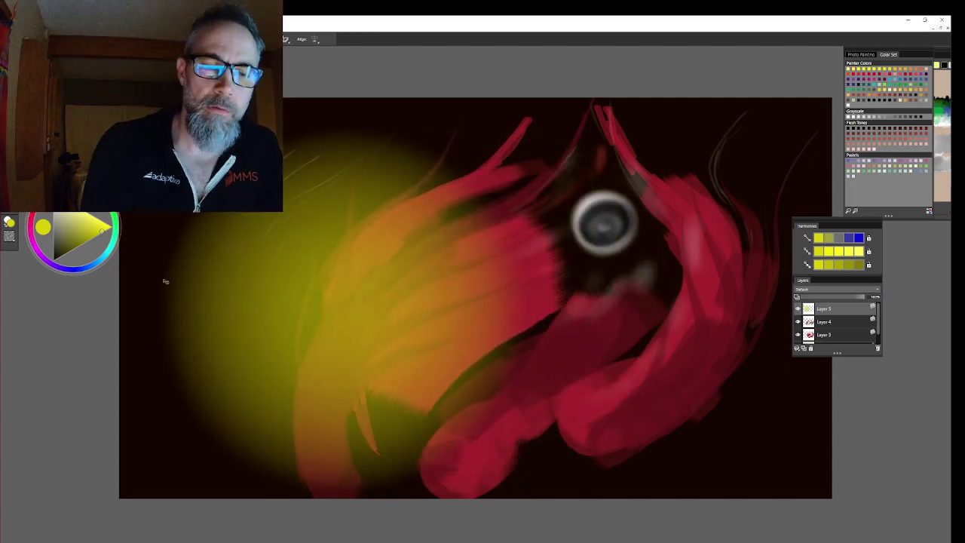
left_click_drag(173, 291, 131, 276)
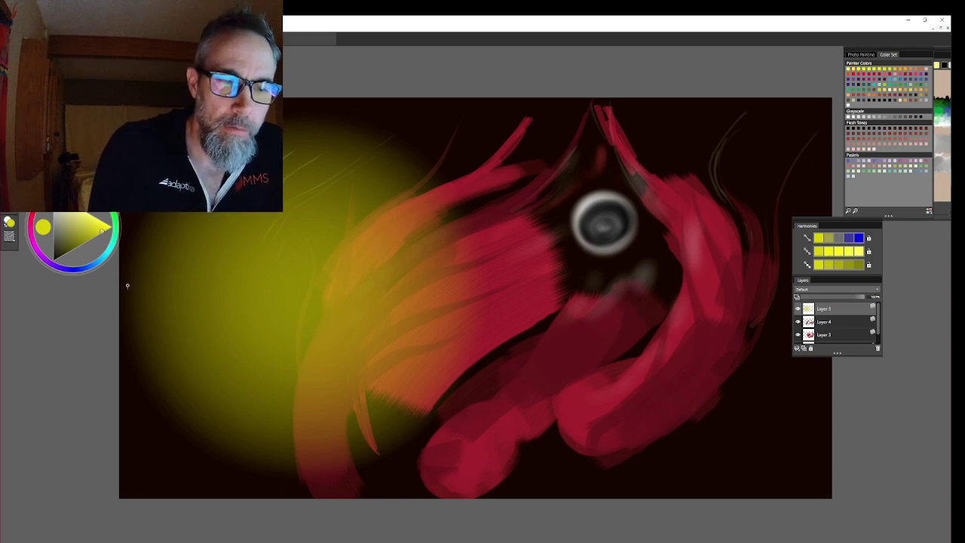
- Set the painting colour to a golden yellow swatch and draw a thin straight horizontal line across the middle of the glow
left_click(453, 287, "shift")
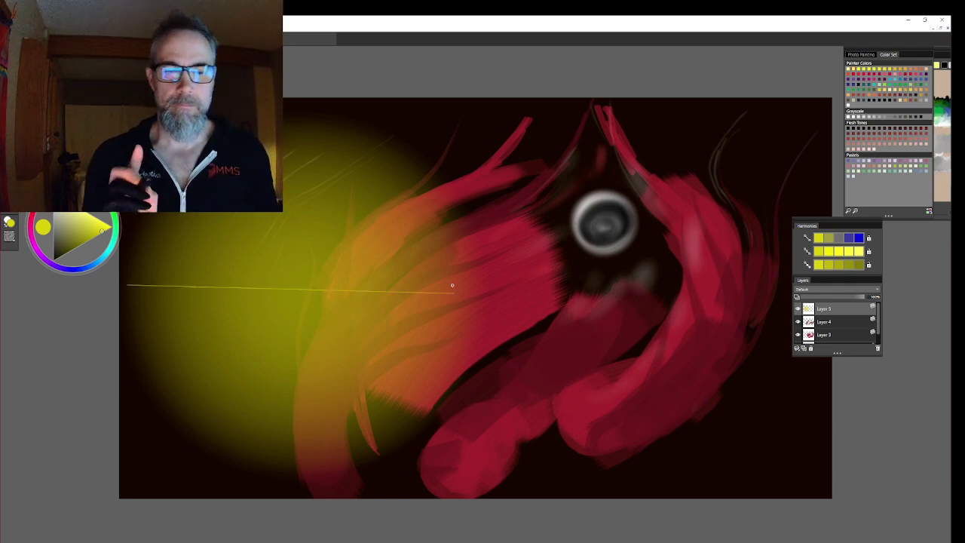
key("ctrl+z")
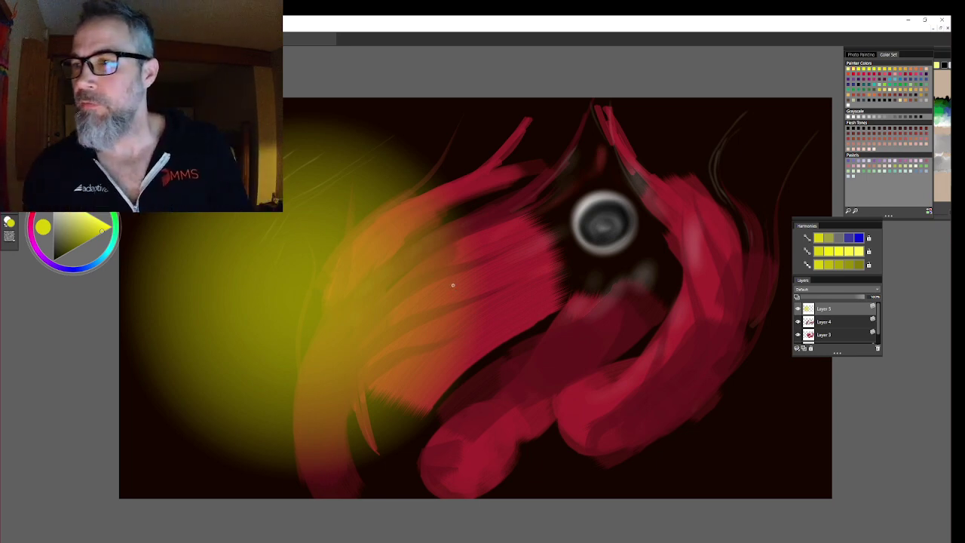
left_click(903, 69)
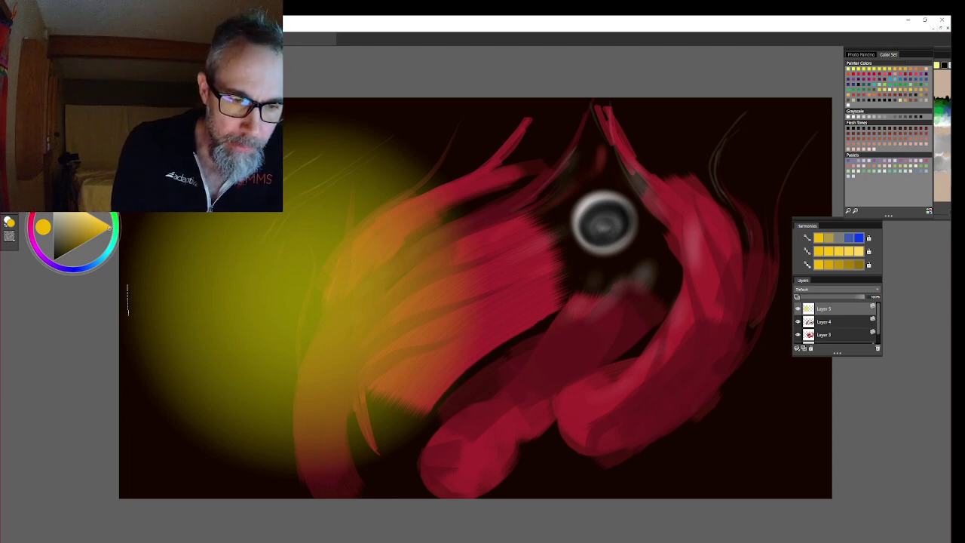
left_click(126, 284)
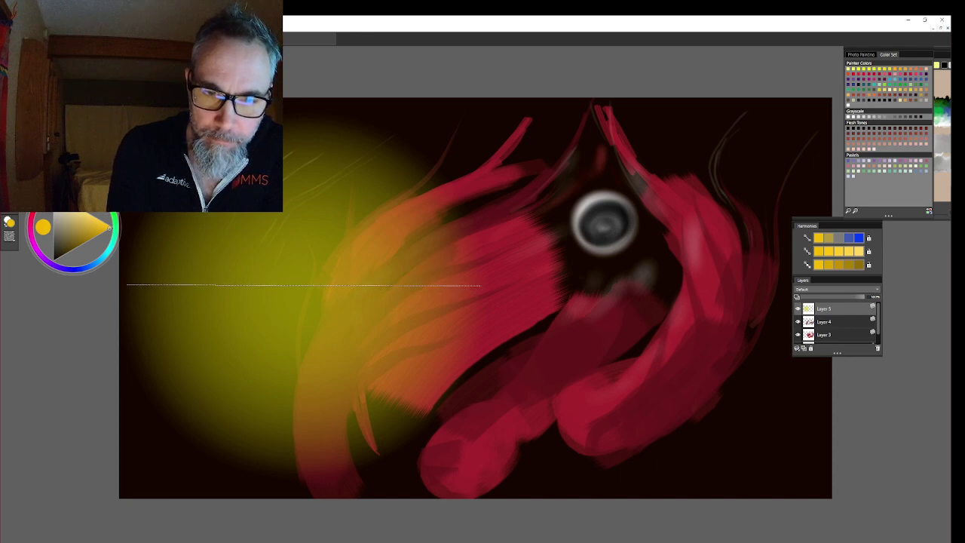
left_click(480, 284)
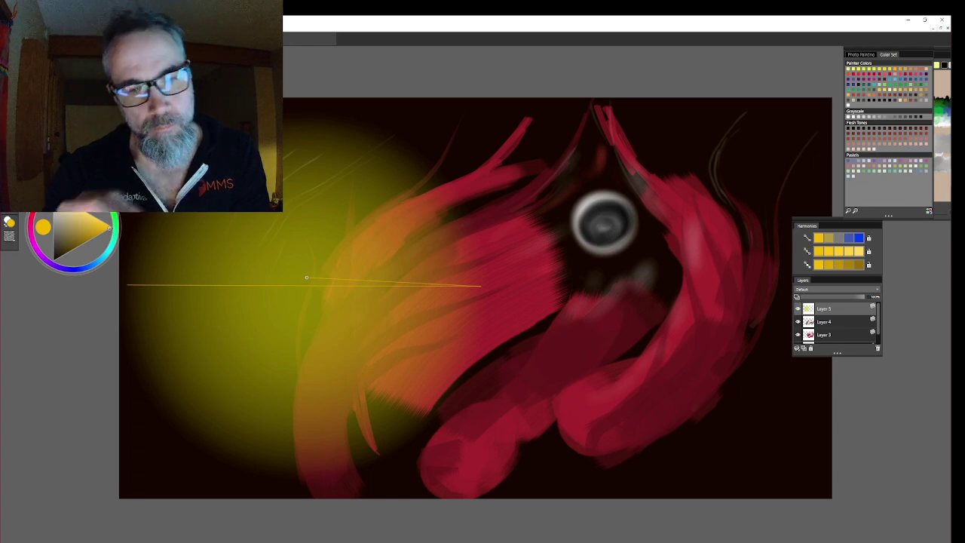
- Draw thin golden diagonal lines across the glow, sloping between its upper right and lower left edges
left_click_drag(309, 277, 432, 201)
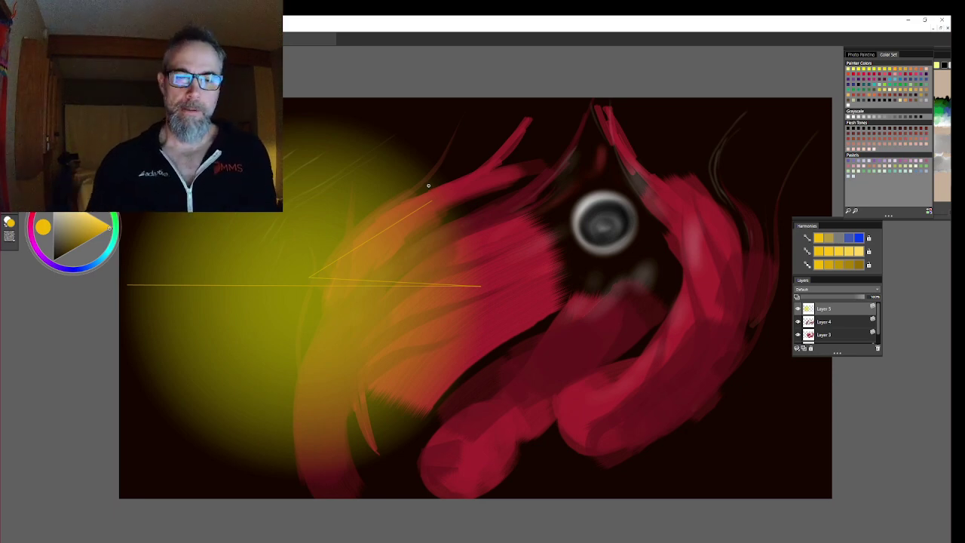
mouse_move(431, 200)
left_mouse_down()
mouse_move(227, 389)
mouse_move(218, 413)
mouse_move(258, 430)
mouse_move(270, 422)
mouse_move(260, 438)
left_mouse_up()
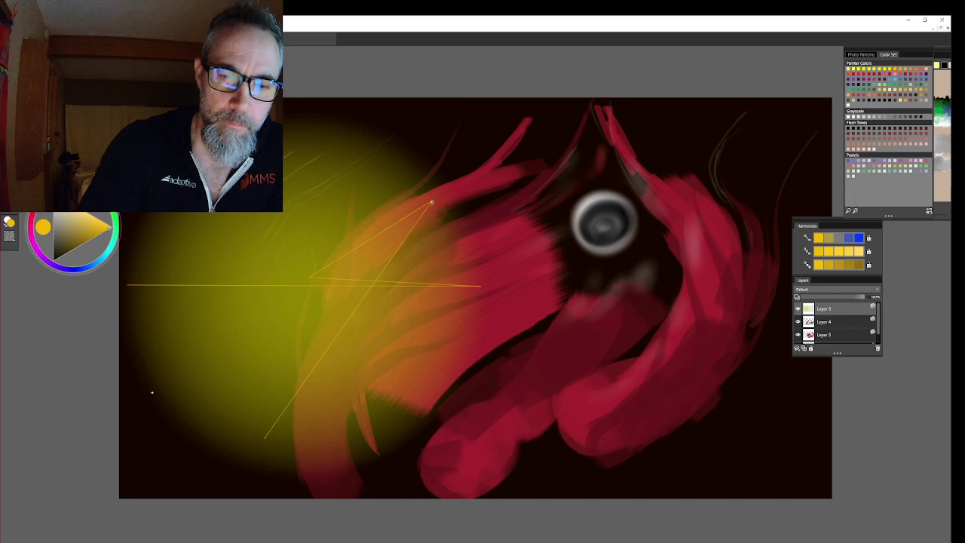
left_click(431, 185, "shift")
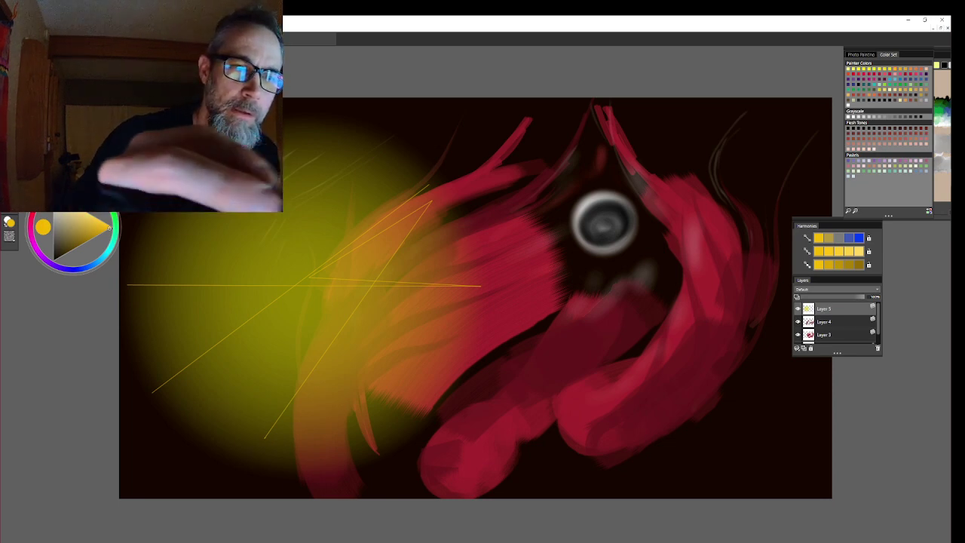
left_click_drag(426, 189, 301, 332)
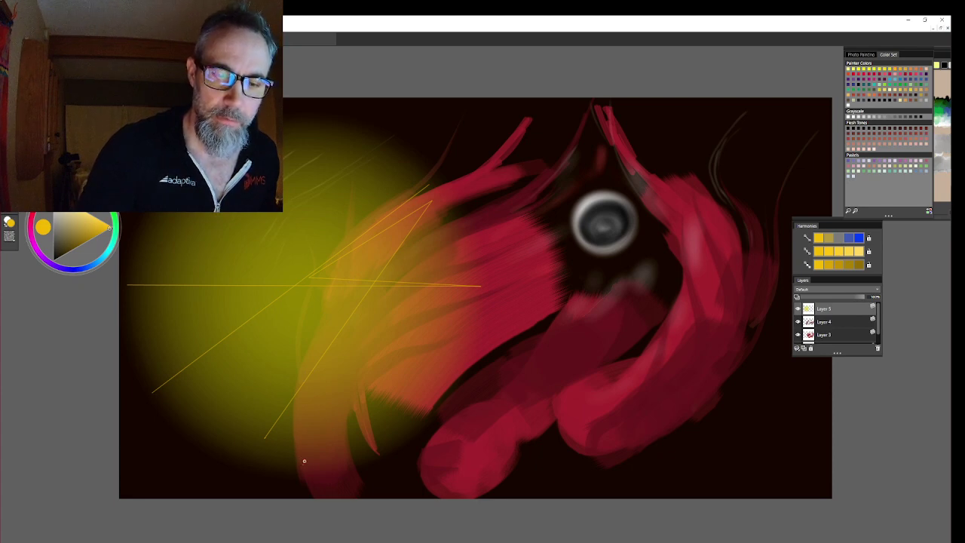
- Draw a straight vertical golden line through the glow's centre and sketch short arcs in its upper left part
left_click_drag(303, 465, 302, 130)
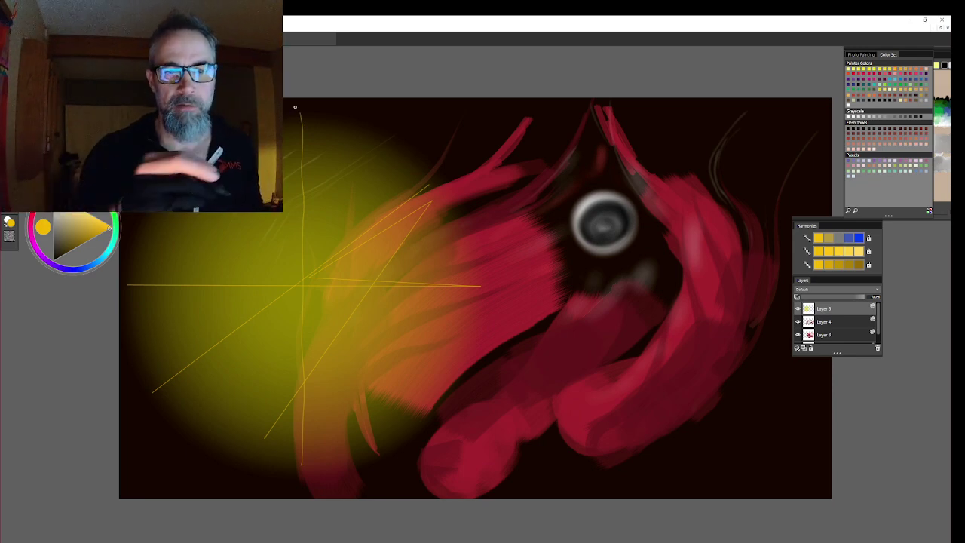
key("ctrl+z")
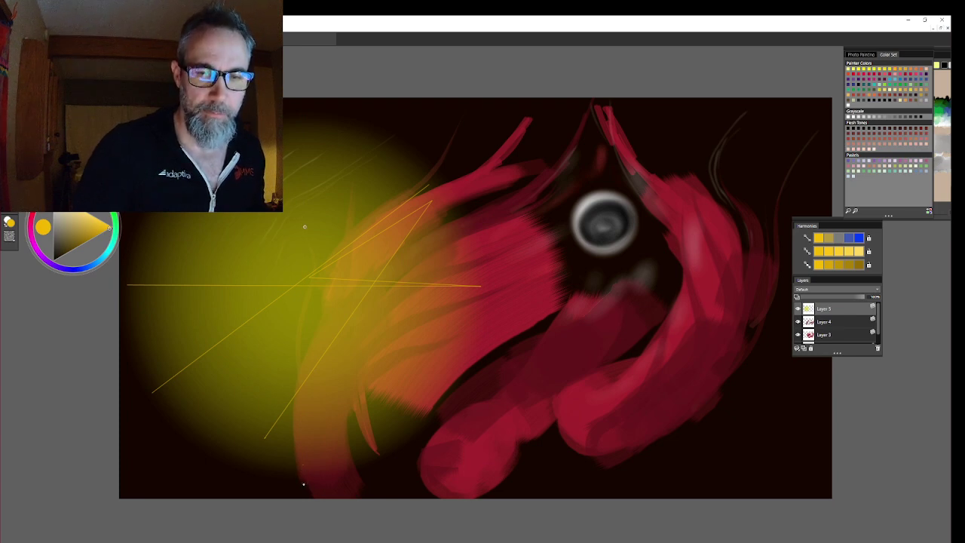
left_click(297, 112, "shift")
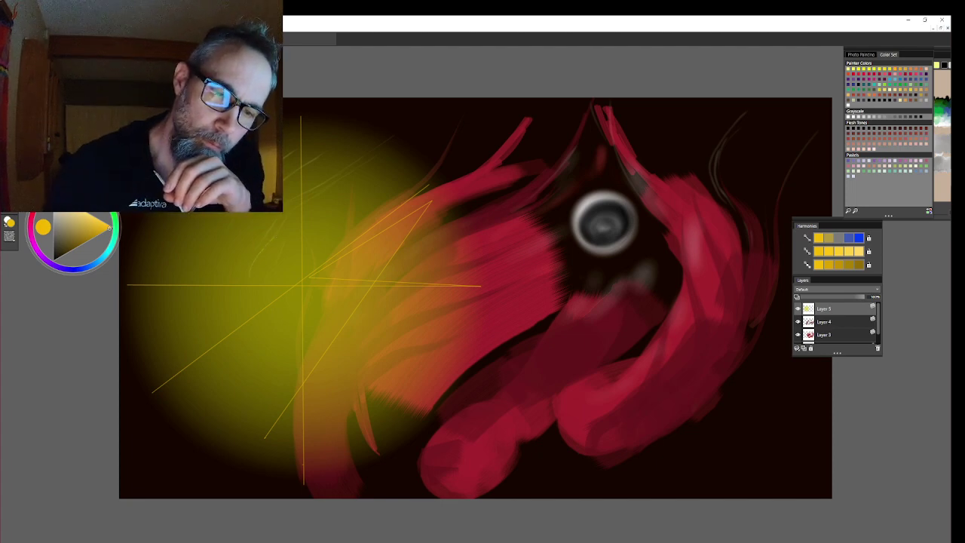
left_click_drag(199, 216, 184, 260)
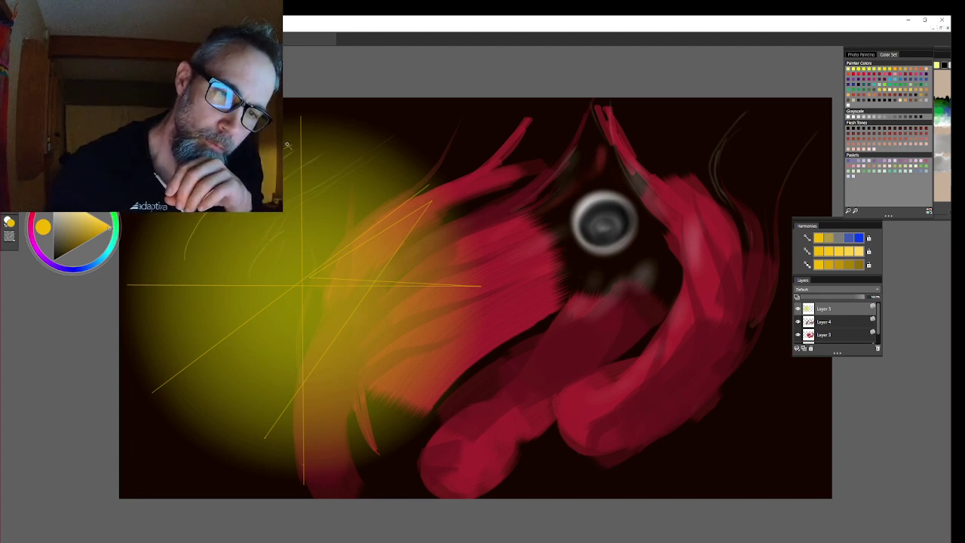
left_click_drag(143, 219, 135, 262)
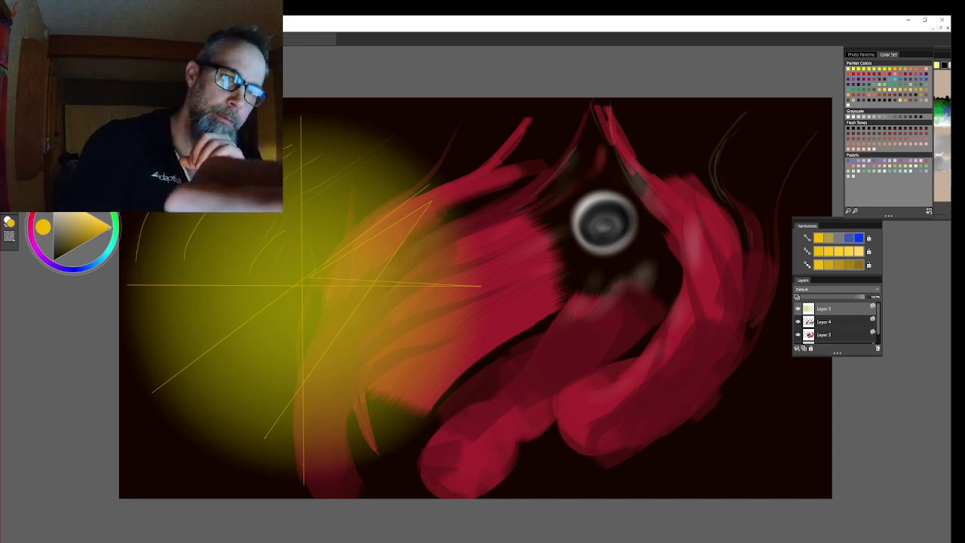
- Add a new layer and draw three more straight diagonal lines through the glow's centre, extending one past the crimson strokes
left_click(805, 350)
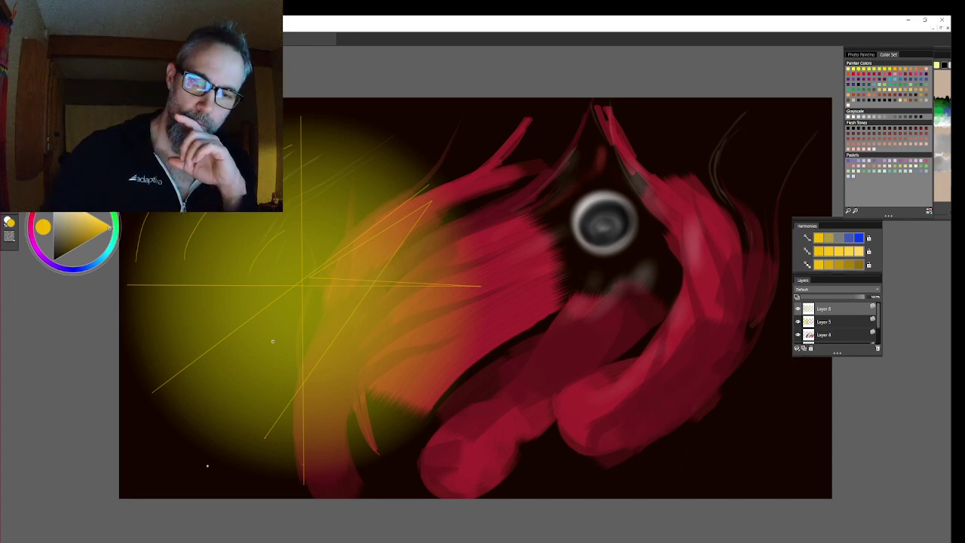
left_click(384, 126, "shift")
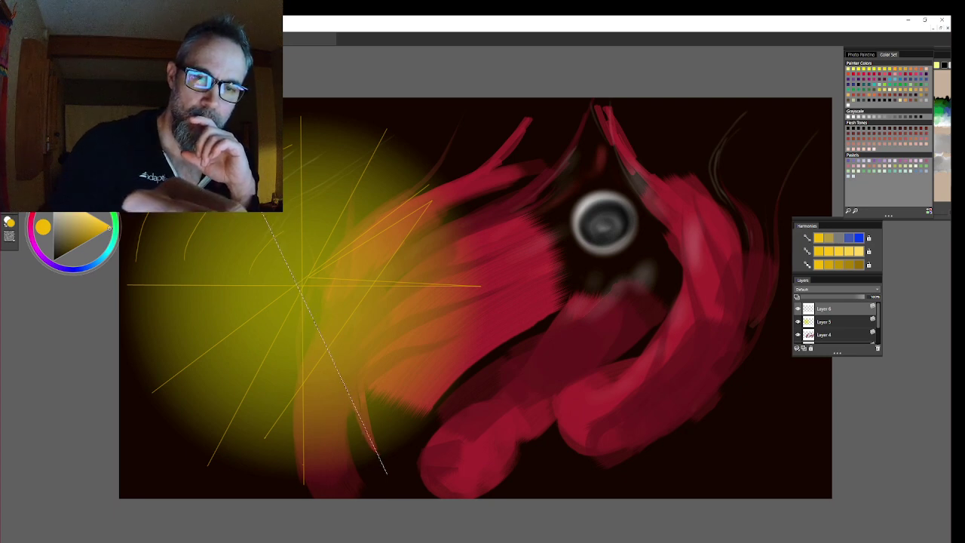
left_click(260, 192)
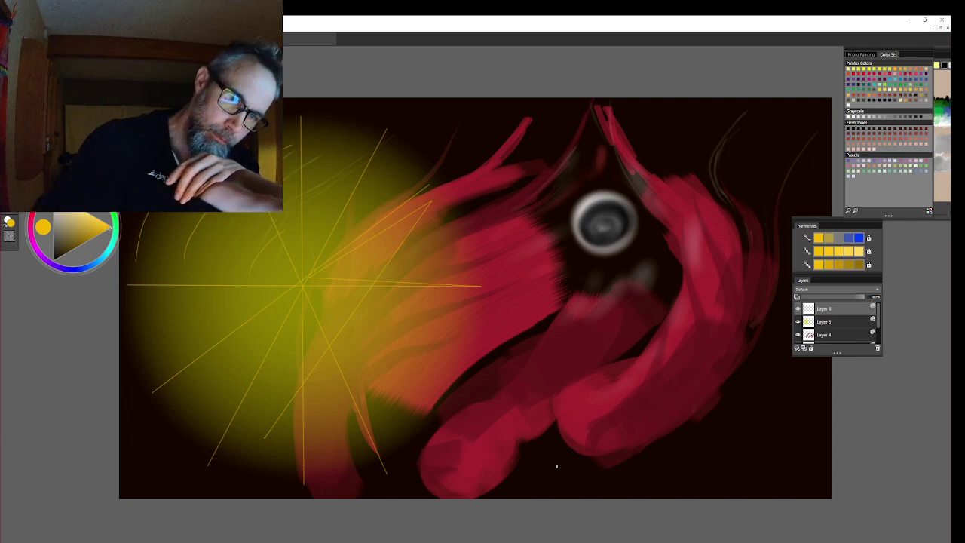
key("shift")
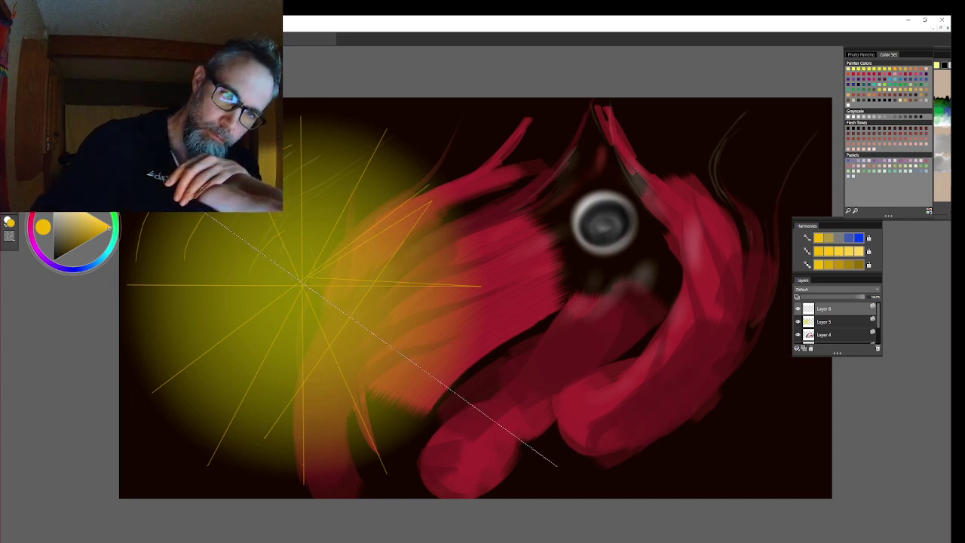
left_click(556, 466, "shift")
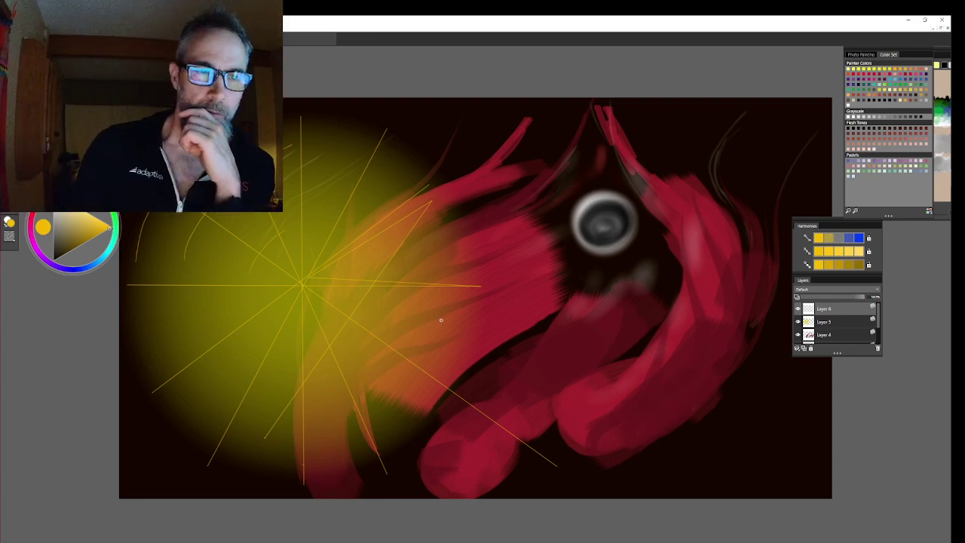
- Handwrite the numbers 1 to 9 counterclockwise in the gaps between the radiating lines, starting beside the canvas's left edge
left_click_drag(128, 243, 129, 363)
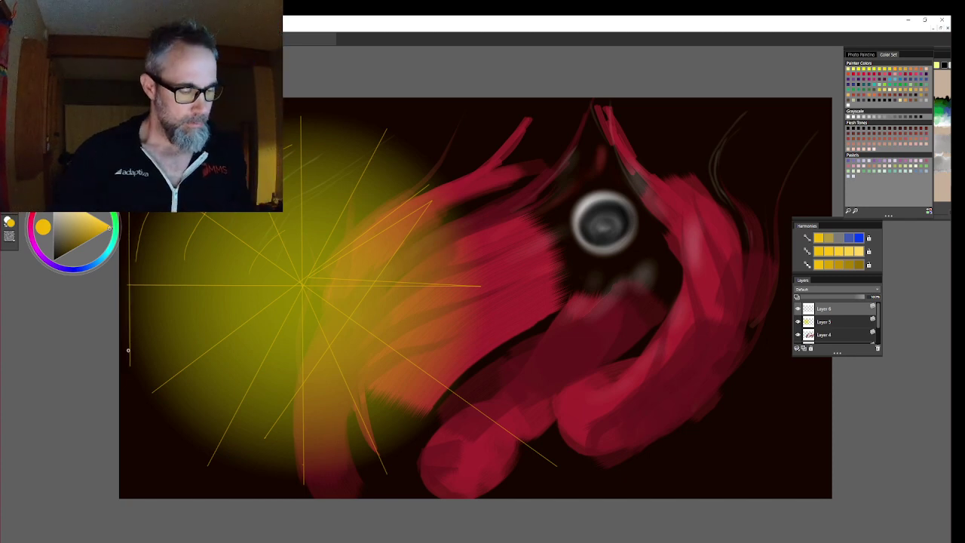
key("ctrl+z")
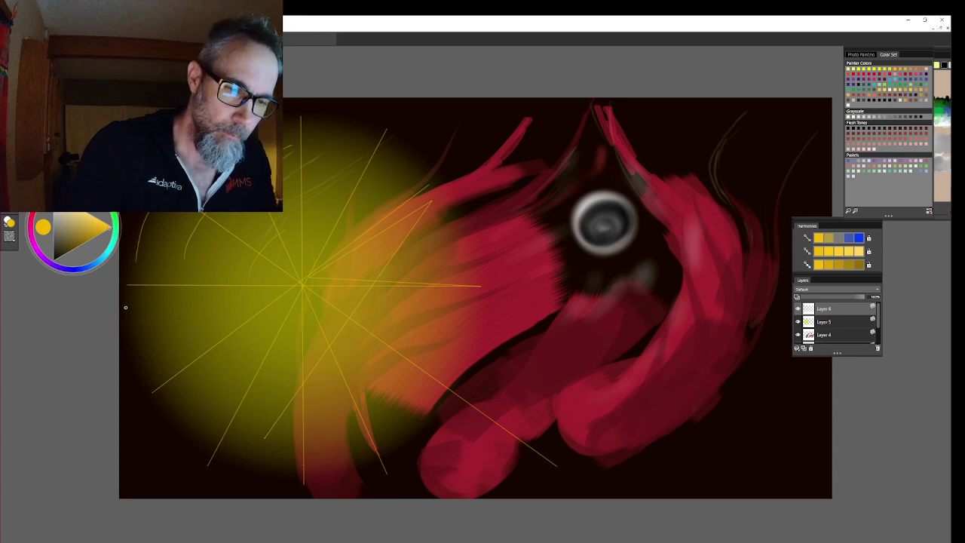
left_click_drag(128, 309, 128, 314)
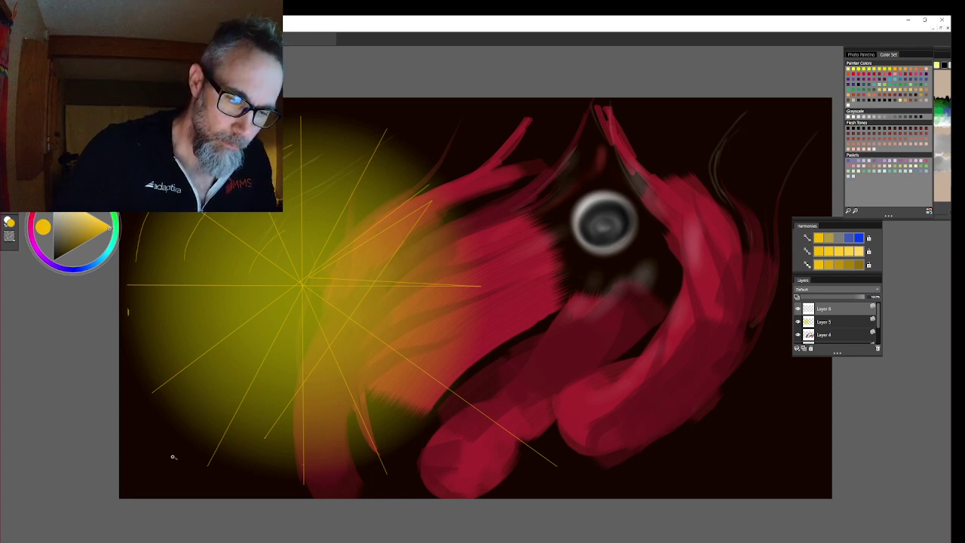
left_click_drag(173, 455, 178, 459)
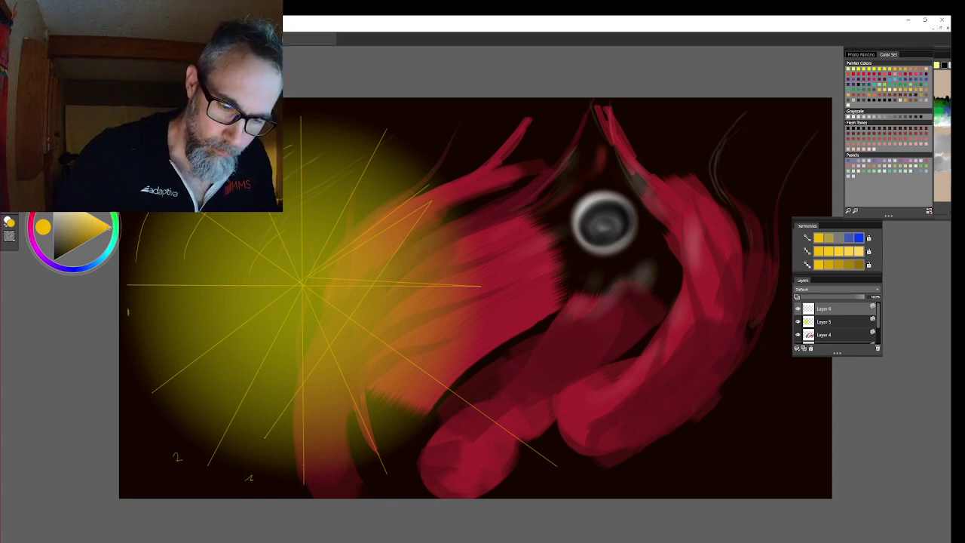
left_click_drag(247, 476, 249, 486)
left_click_drag(346, 480, 349, 493)
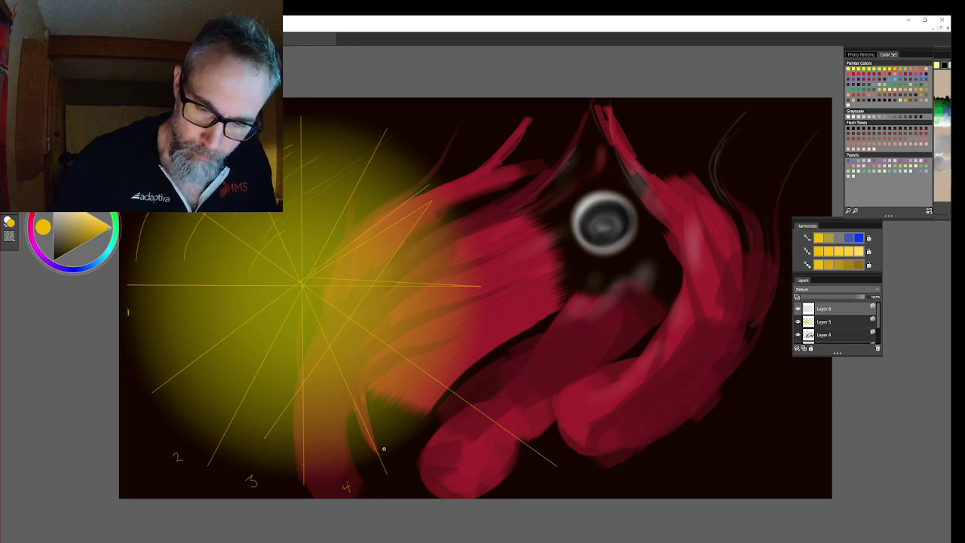
left_click_drag(431, 457, 440, 456)
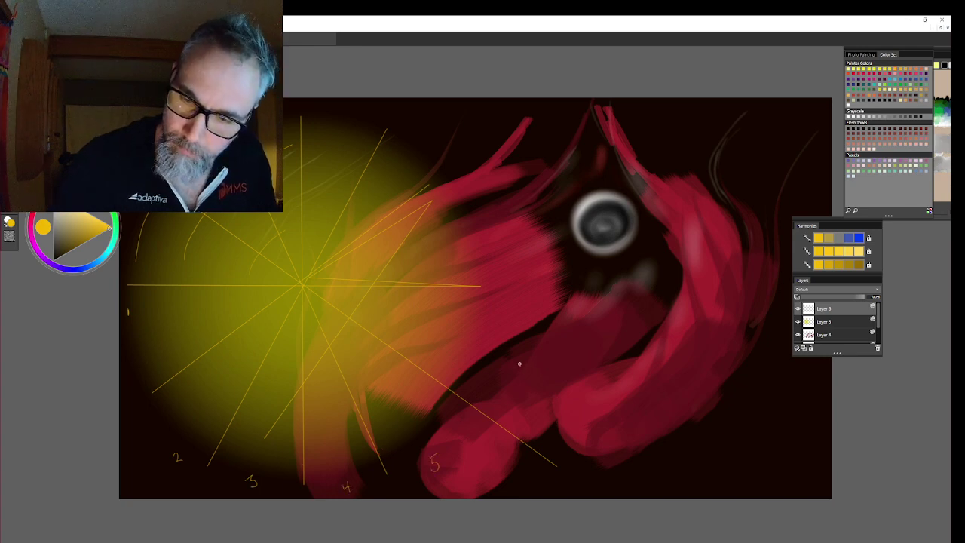
left_click_drag(529, 366, 527, 377)
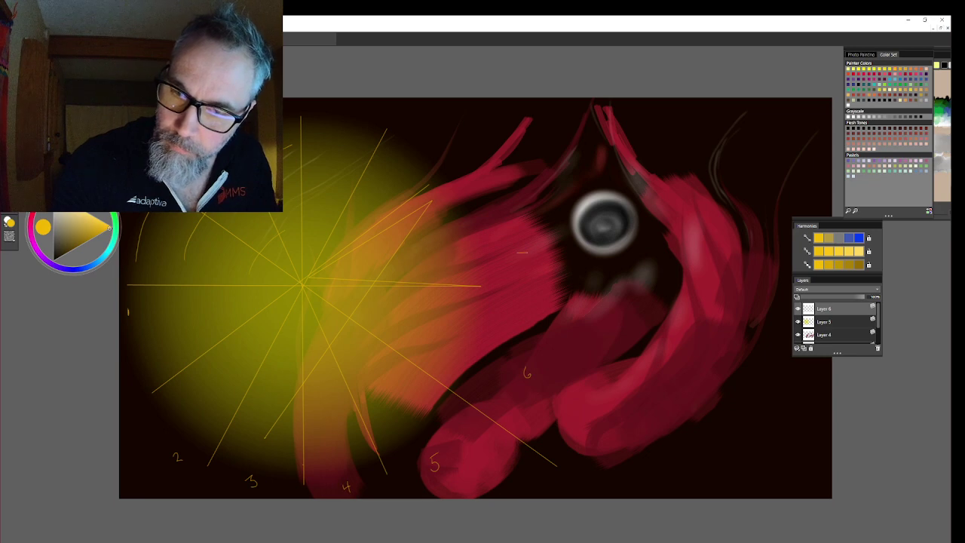
left_click_drag(521, 252, 524, 266)
left_click_drag(447, 122, 445, 133)
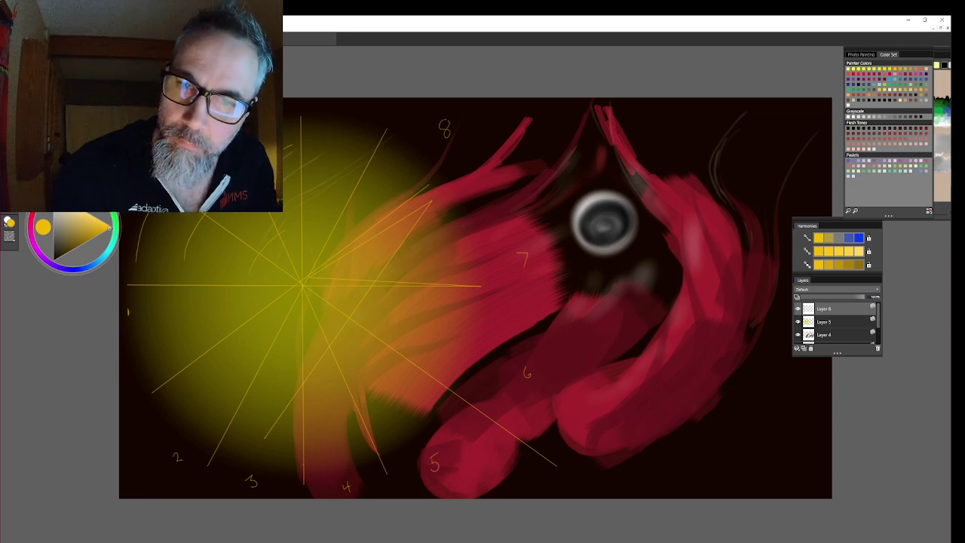
left_click_drag(355, 106, 360, 116)
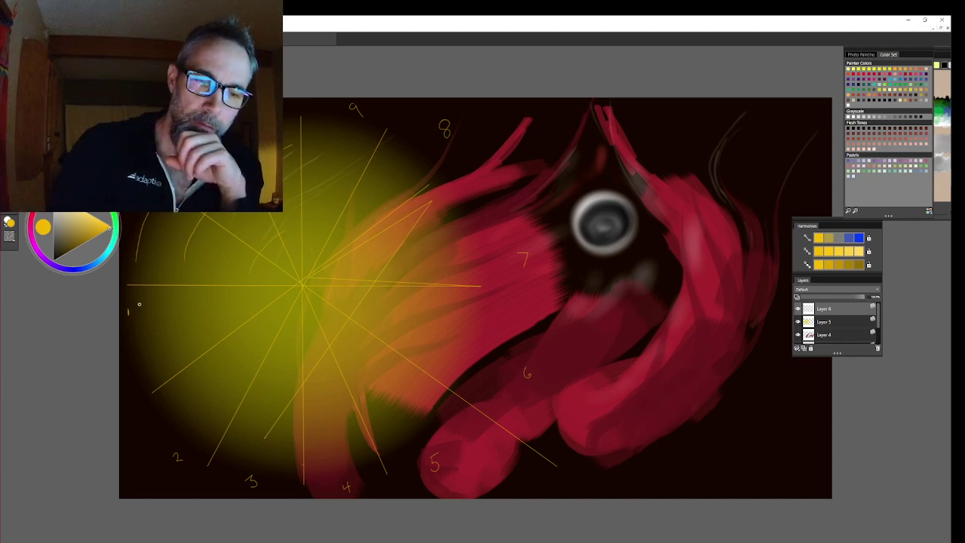
- Draw golden loops enclosing the numbers 1 and 2 and the numbers 7 and 8, and box the number 3
mouse_move(127, 306)
left_mouse_down()
mouse_move(126, 345)
mouse_move(203, 452)
mouse_move(158, 404)
mouse_move(124, 301)
left_mouse_up()
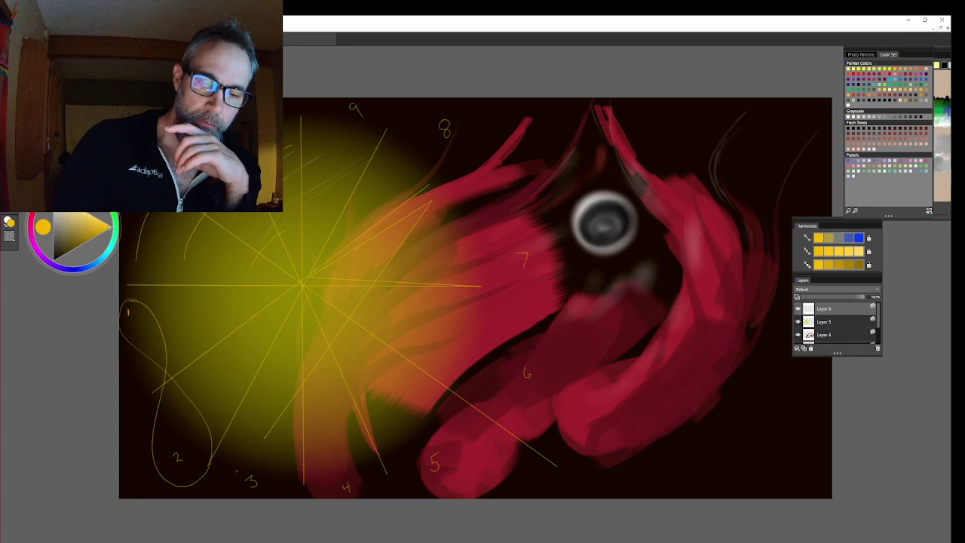
mouse_move(237, 469)
left_mouse_down()
mouse_move(271, 498)
mouse_move(270, 477)
mouse_move(262, 491)
mouse_move(240, 465)
mouse_move(263, 471)
left_mouse_up()
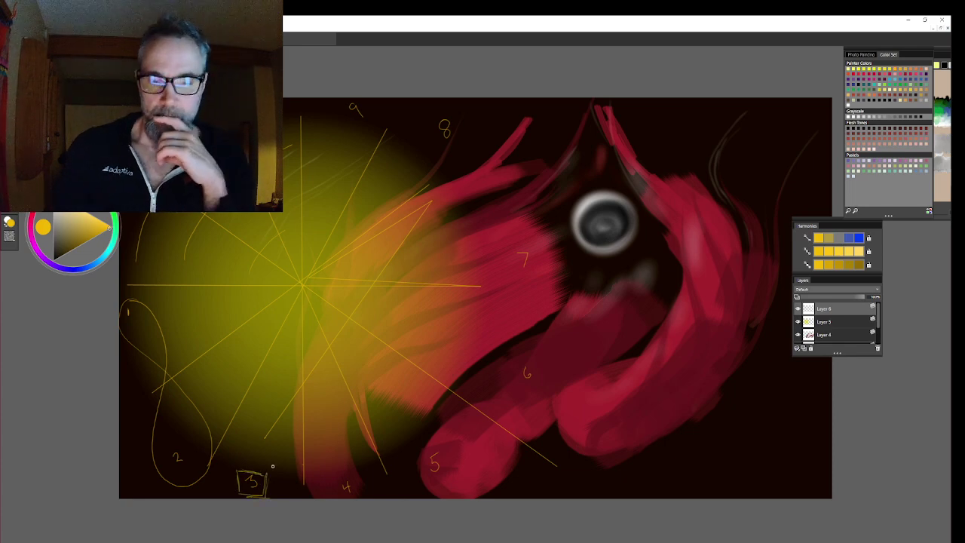
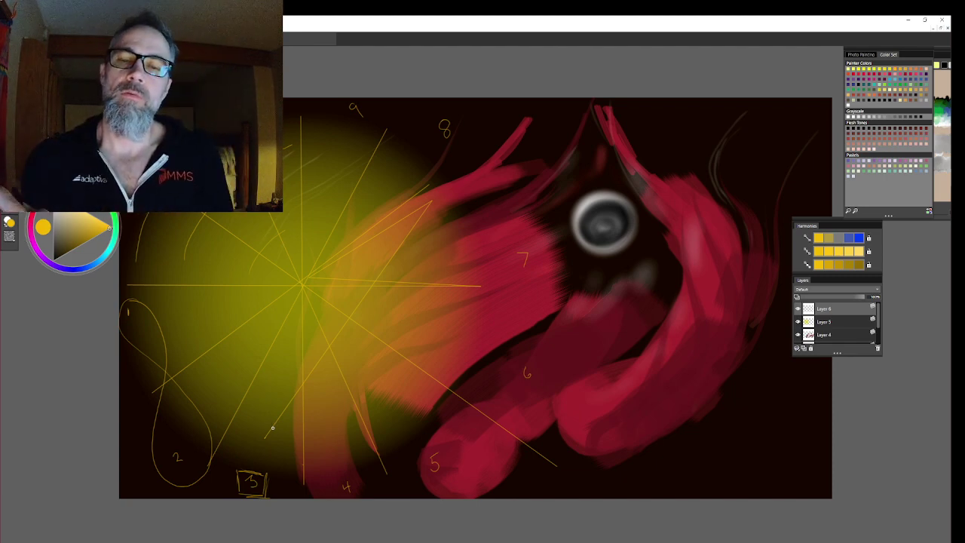
mouse_move(450, 104)
left_mouse_down()
mouse_move(419, 137)
mouse_move(511, 202)
mouse_move(541, 289)
mouse_move(439, 104)
left_mouse_up()
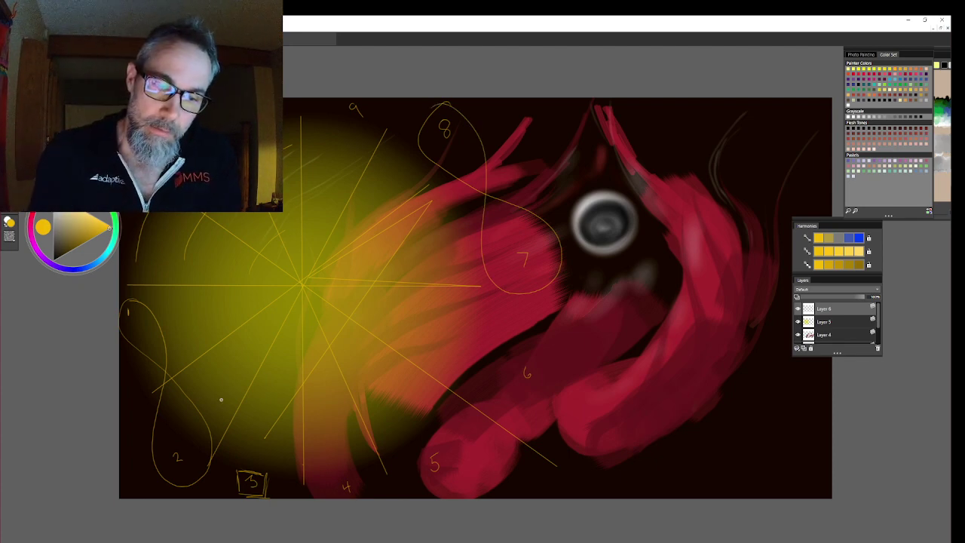
- Draw a large golden crescent through the lower glow and short curved arcs across its upper part and around its centre
mouse_move(223, 444)
left_mouse_down()
mouse_move(356, 478)
mouse_move(490, 355)
mouse_move(482, 243)
mouse_move(416, 363)
mouse_move(221, 414)
mouse_move(245, 436)
mouse_move(264, 436)
left_mouse_up()
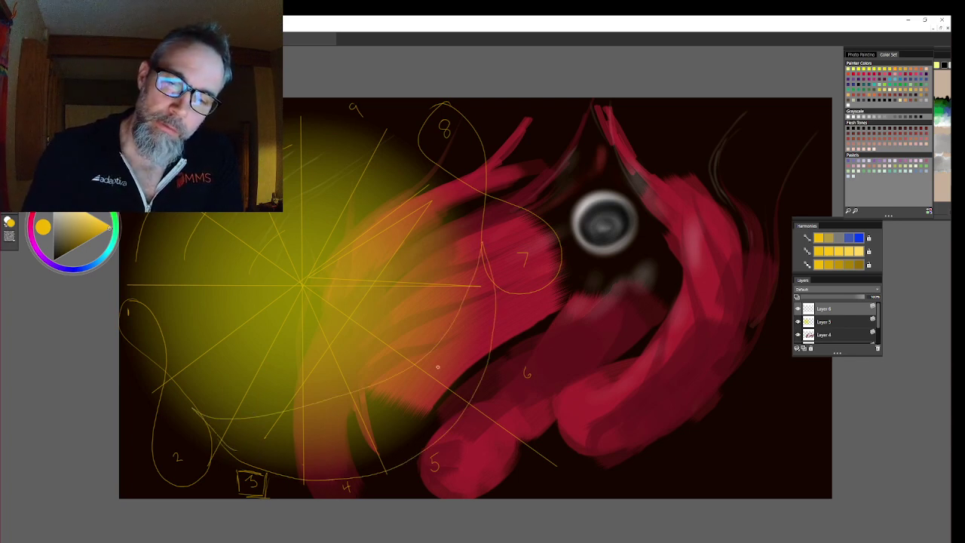
mouse_move(197, 219)
left_mouse_down()
mouse_move(314, 226)
mouse_move(295, 155)
left_mouse_up()
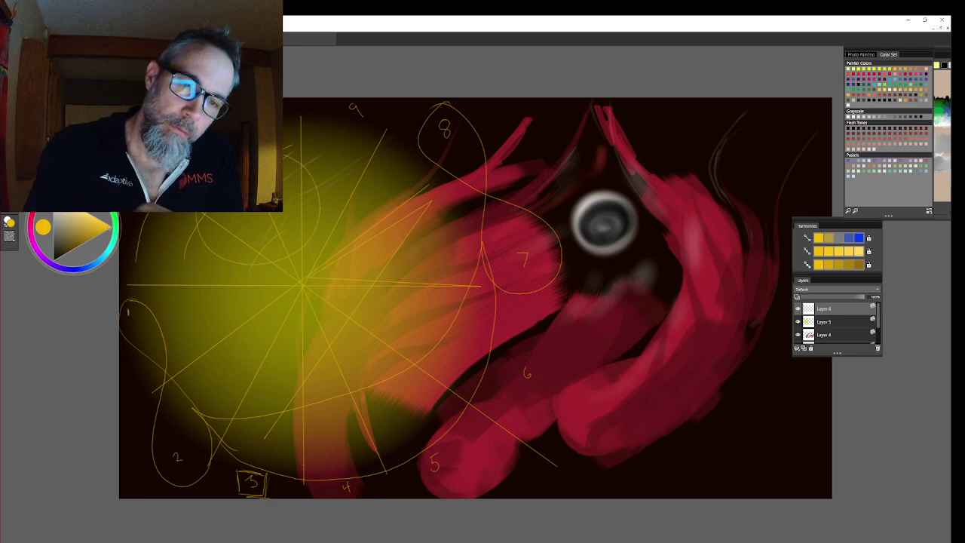
mouse_move(287, 121)
left_mouse_down()
mouse_move(348, 155)
mouse_move(377, 204)
mouse_move(255, 324)
left_mouse_up()
left_click_drag(238, 279, 175, 311)
mouse_move(189, 243)
left_mouse_down()
mouse_move(173, 314)
mouse_move(139, 248)
left_mouse_up()
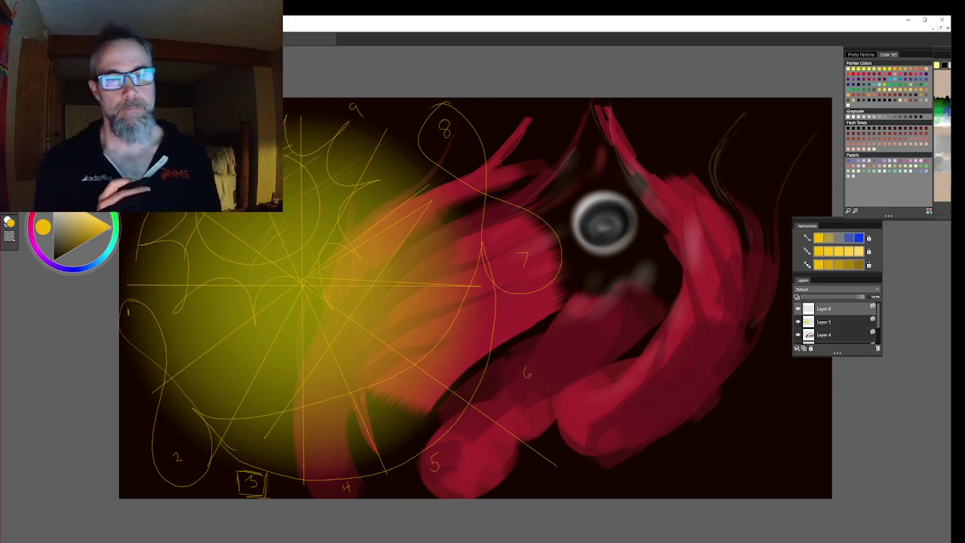
- Circle the four ends of the horizontal and vertical golden lines crossing the glow
left_click_drag(144, 270, 141, 269)
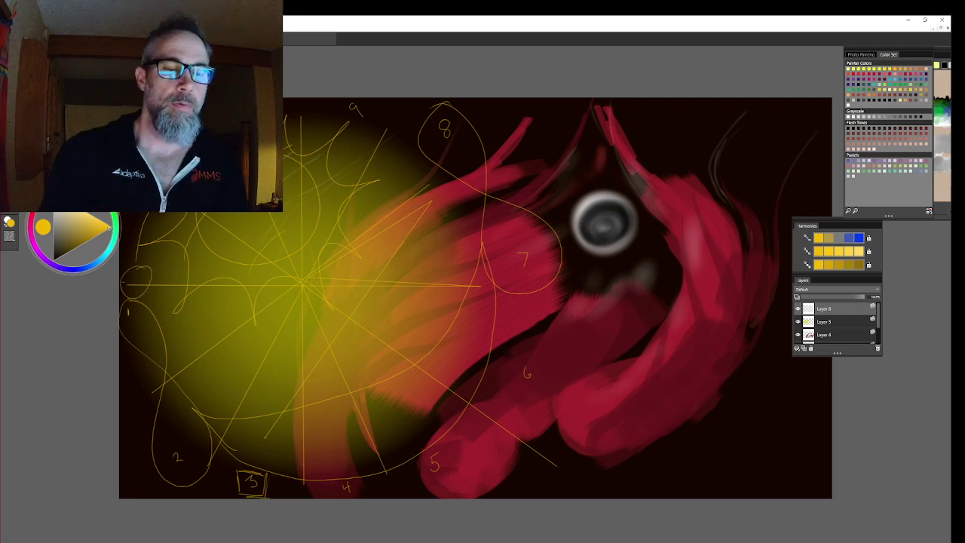
mouse_move(497, 272)
left_mouse_down()
mouse_move(472, 284)
mouse_move(493, 272)
left_mouse_up()
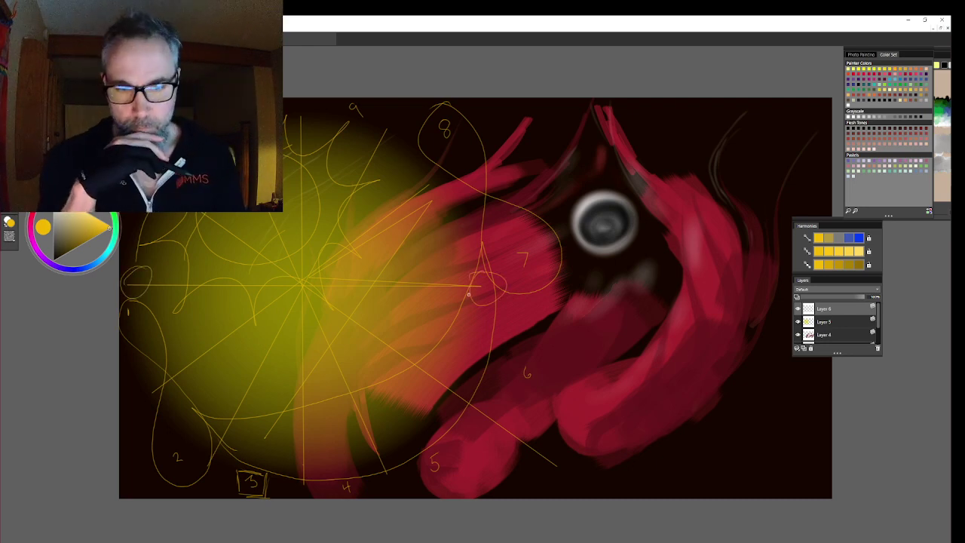
mouse_move(317, 478)
left_mouse_down()
mouse_move(290, 473)
mouse_move(325, 498)
left_mouse_up()
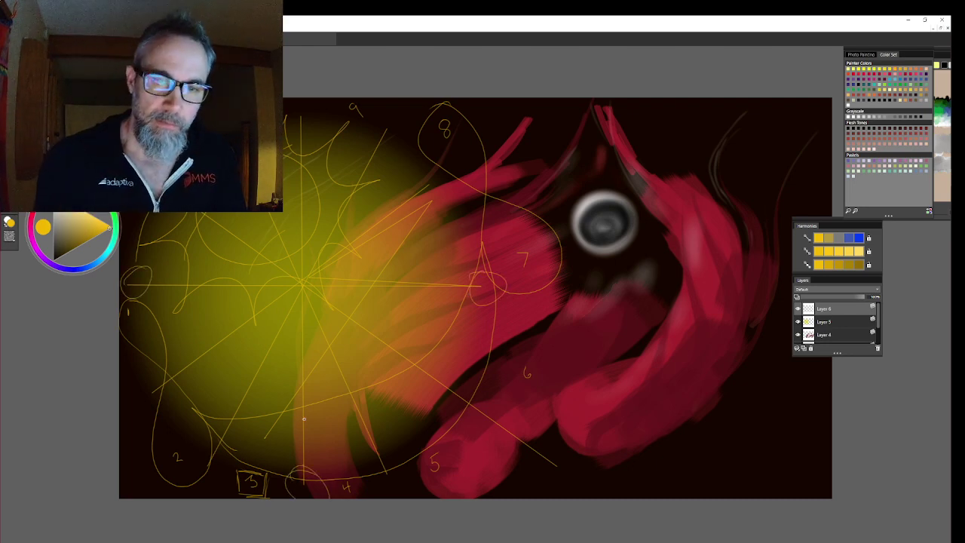
left_click_drag(309, 106, 302, 104)
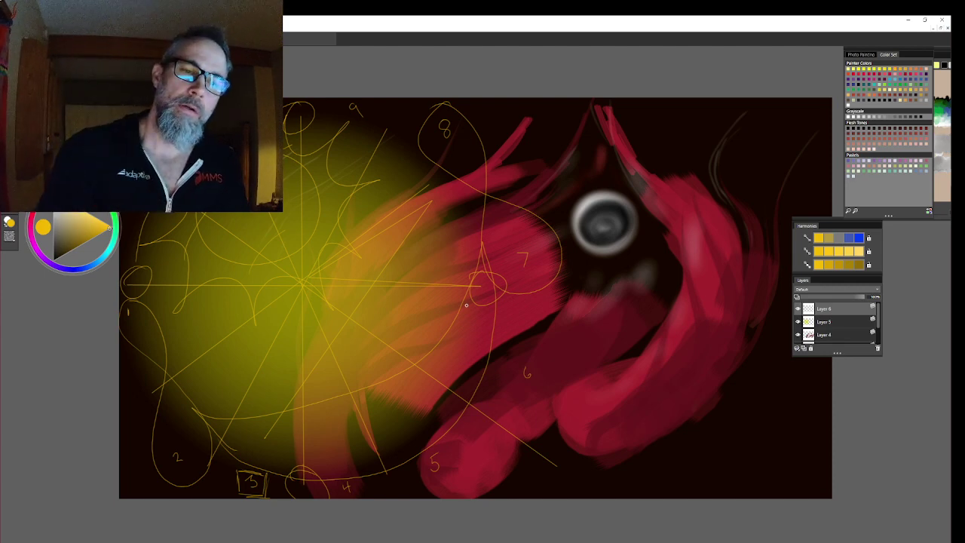
- Draw a large golden outer ring in arcs from the canvas's lower left, past the 5, 6 and 7, up to the 8
left_click_drag(157, 434, 243, 498)
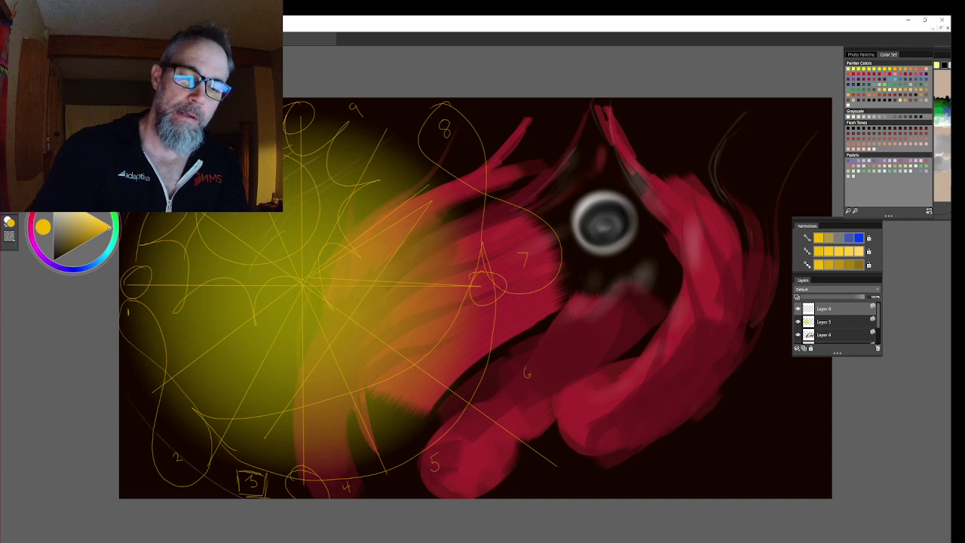
left_click_drag(134, 393, 249, 496)
left_click_drag(444, 454, 487, 498)
left_click_drag(531, 348, 492, 466)
left_click_drag(534, 375, 487, 466)
left_click_drag(528, 234, 535, 323)
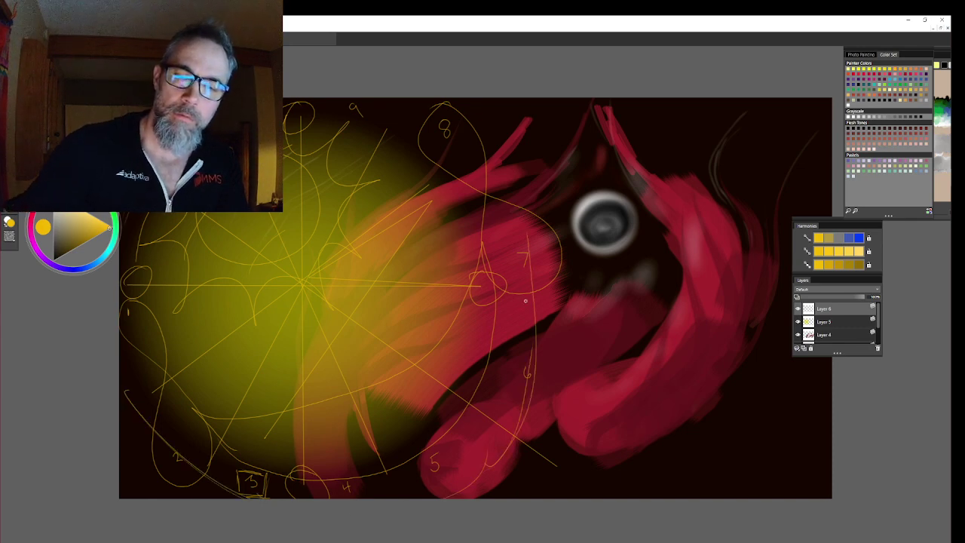
left_click_drag(498, 189, 535, 302)
left_click_drag(404, 98, 464, 141)
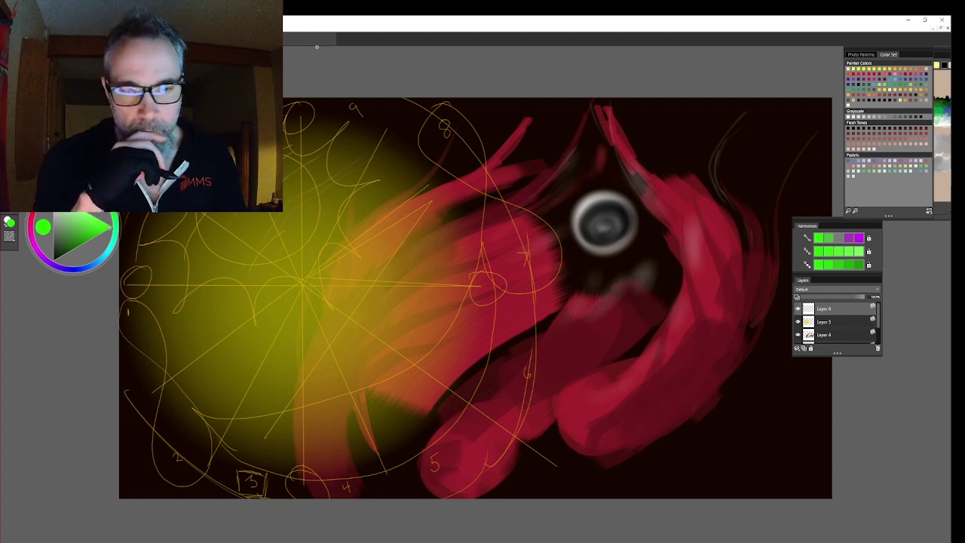
- Switch to bright green, handwrite Aries and Pisces symbols beside the number 1, and draw curves along the glow's lower left edge
left_click_drag(147, 326, 164, 314)
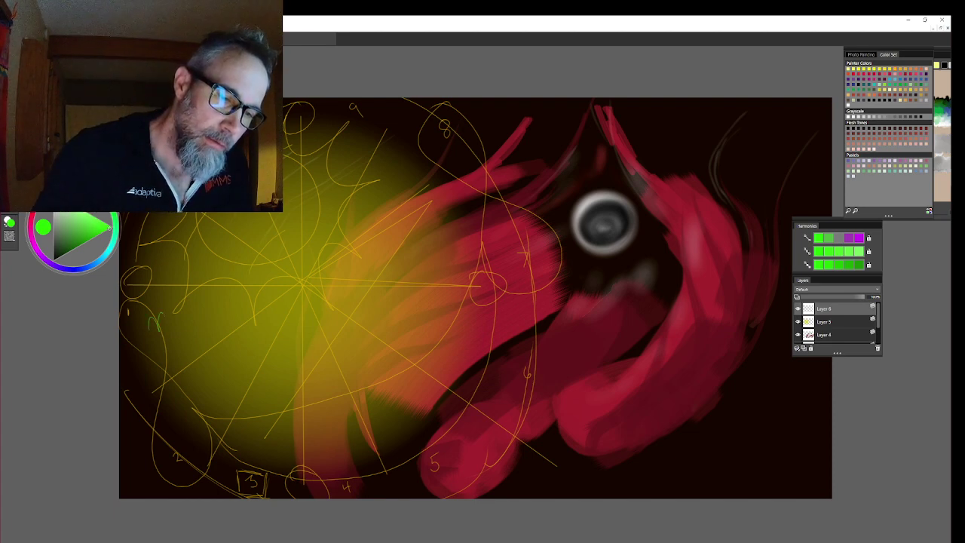
mouse_move(150, 252)
left_mouse_down()
mouse_move(161, 244)
mouse_move(168, 262)
mouse_move(170, 251)
left_mouse_up()
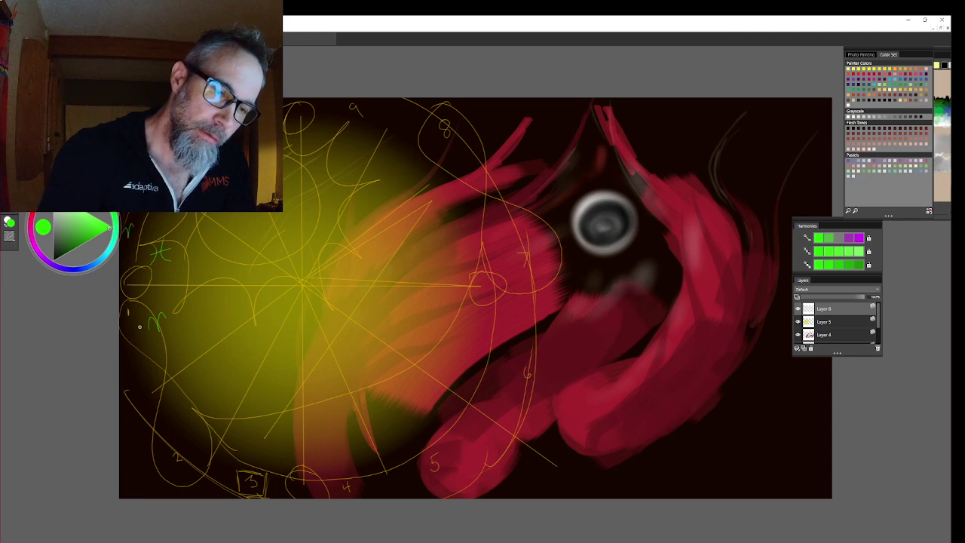
mouse_move(122, 305)
left_mouse_down()
mouse_move(157, 383)
mouse_move(192, 423)
left_mouse_up()
right_click(150, 361)
left_click(142, 356)
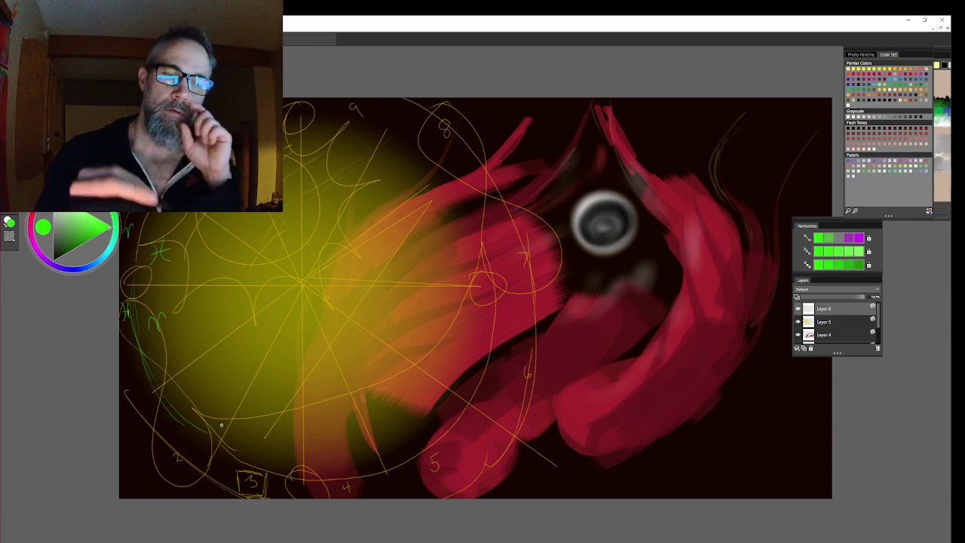
- Draw a green Taurus symbol inside the glow's lower left edge, with a zigzag, hatching and an arrow shape above the number 2
mouse_move(149, 416)
left_mouse_down()
mouse_move(155, 428)
mouse_move(156, 389)
left_mouse_up()
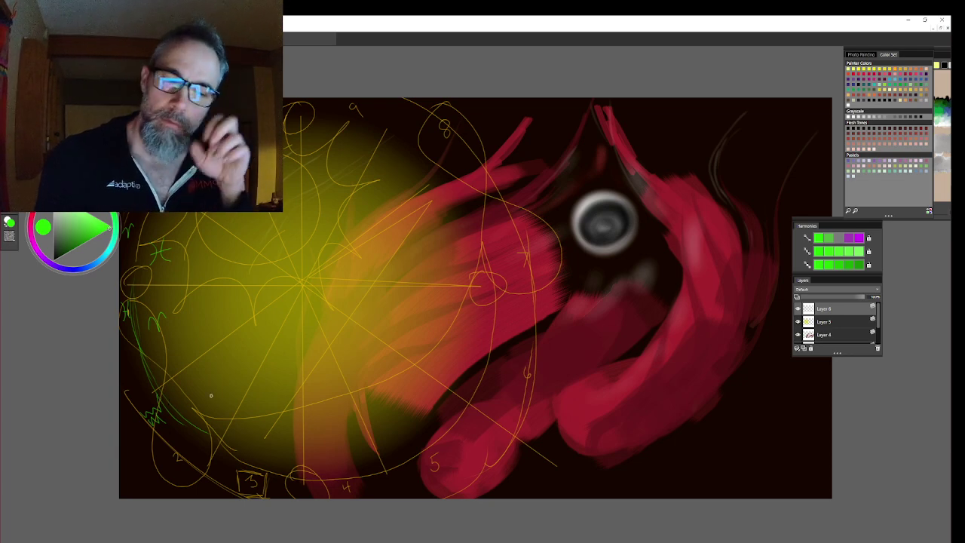
mouse_move(198, 392)
left_mouse_down()
mouse_move(211, 388)
mouse_move(204, 370)
left_mouse_up()
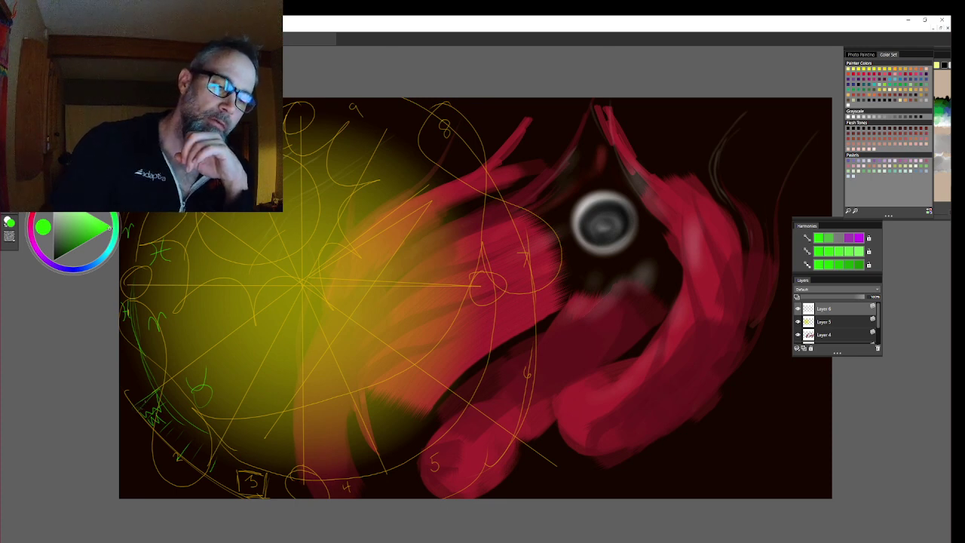
mouse_move(149, 407)
left_mouse_down()
mouse_move(136, 373)
mouse_move(160, 426)
left_mouse_up()
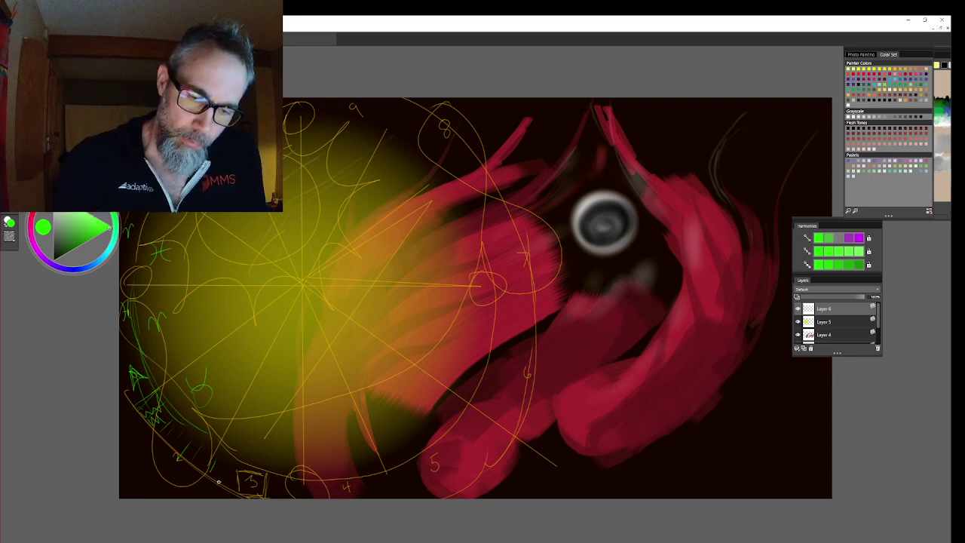
- Handwrite green zodiac symbols beside the numbers 3, 4, 5, 9 and 8
left_click_drag(215, 480, 224, 470)
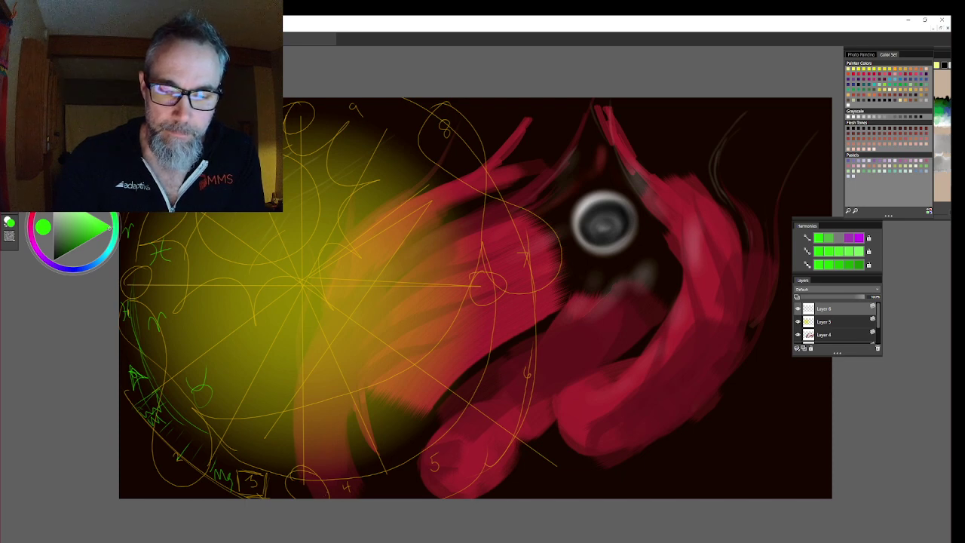
left_click_drag(327, 493, 340, 478)
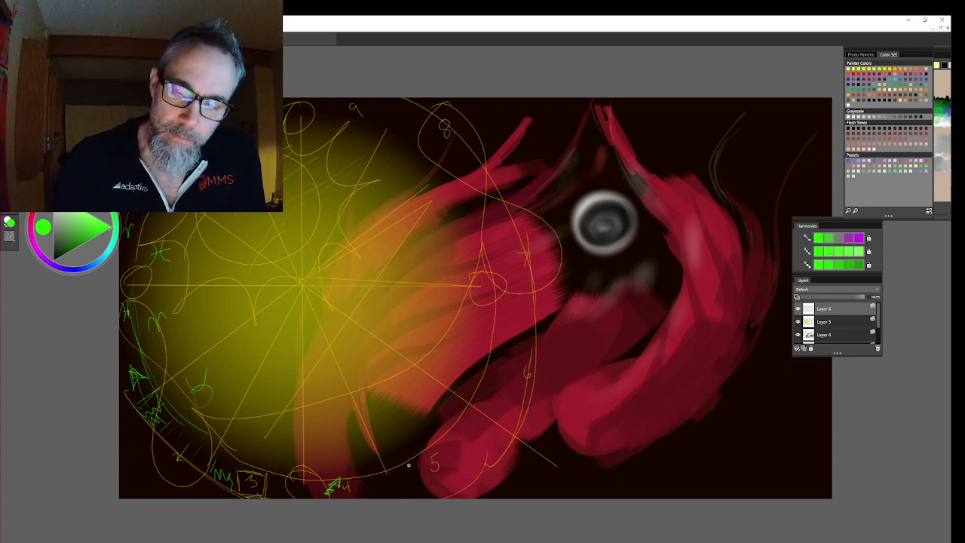
left_click_drag(411, 475, 439, 465)
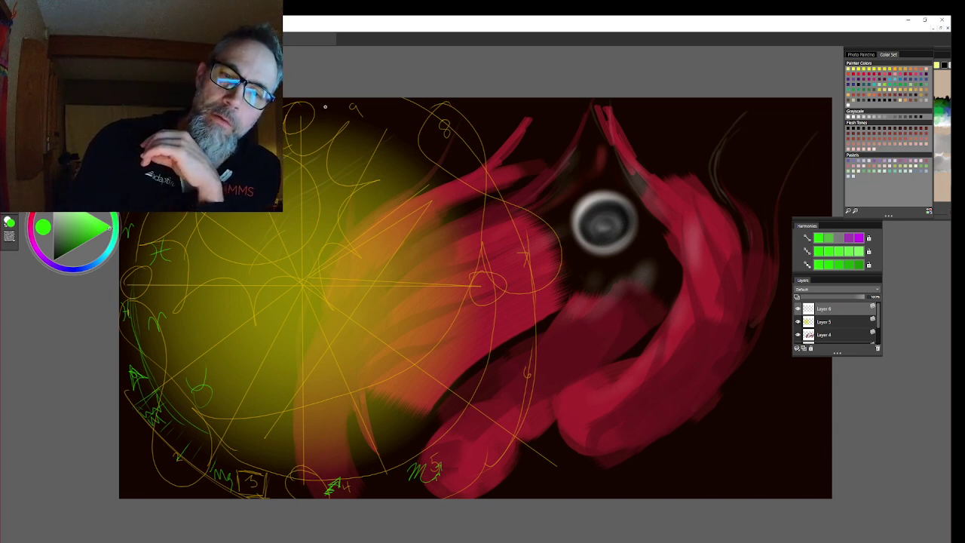
left_click_drag(324, 104, 322, 117)
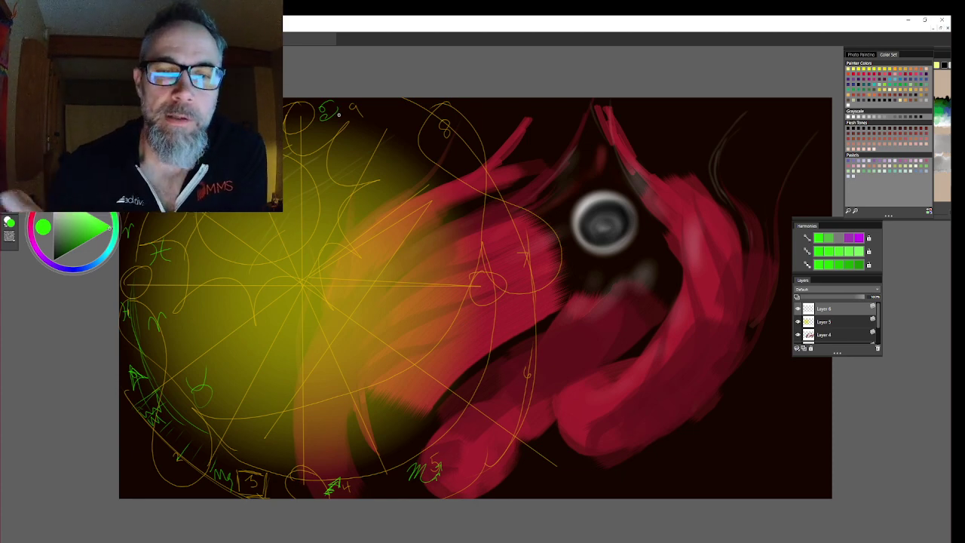
mouse_move(406, 116)
left_mouse_down()
mouse_move(401, 122)
mouse_move(421, 104)
mouse_move(424, 118)
left_mouse_up()
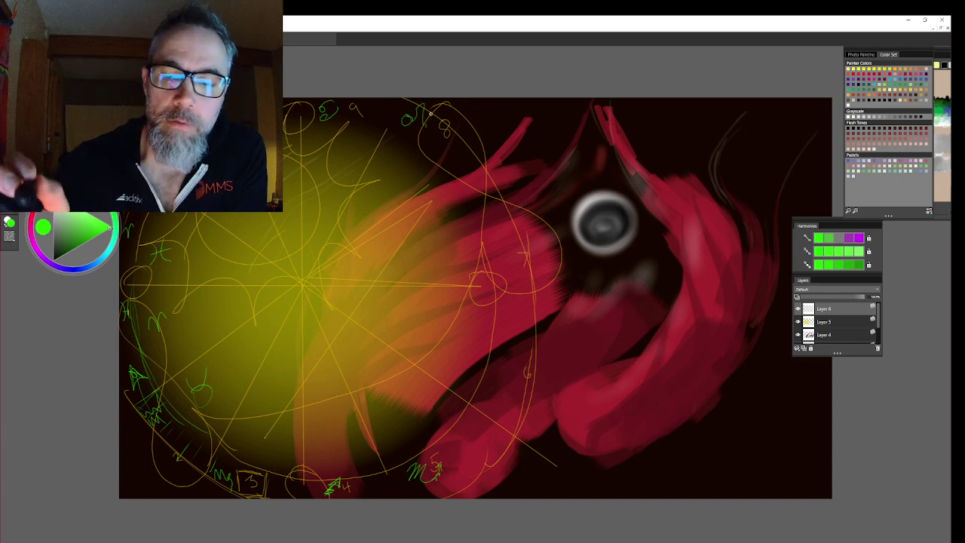
- Handwrite a green Libra symbol beside the number 6 and a green Virgo symbol beside the number 7
left_click_drag(480, 392, 519, 381)
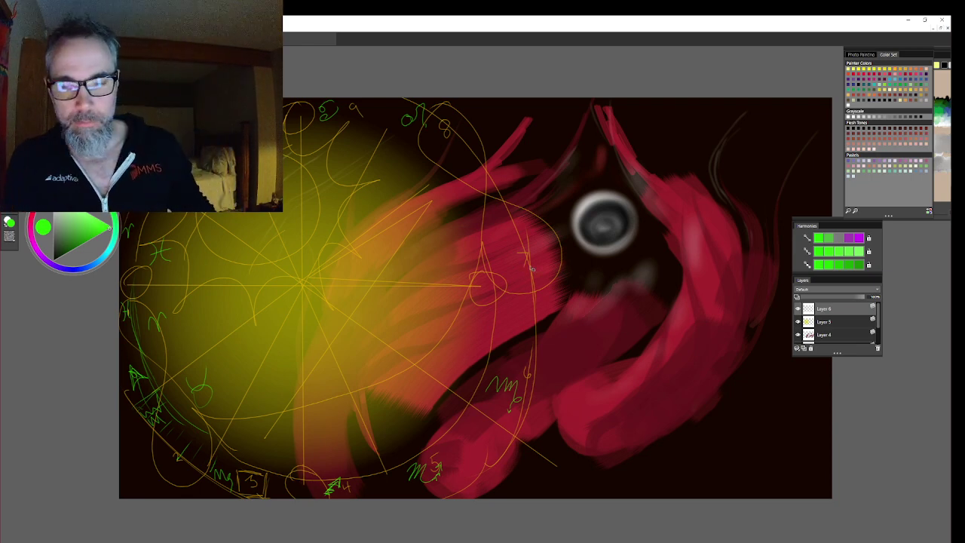
key("ctrl+z")
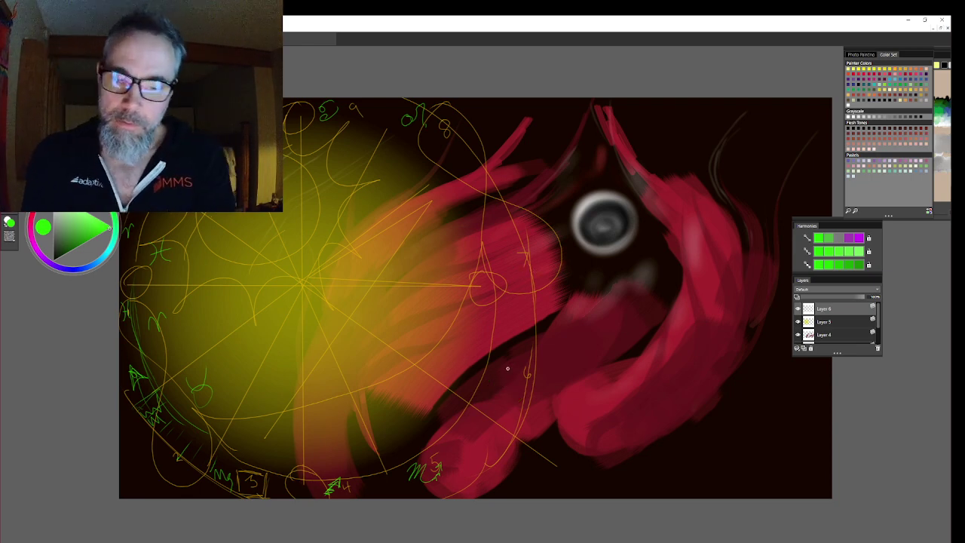
left_click_drag(484, 393, 513, 391)
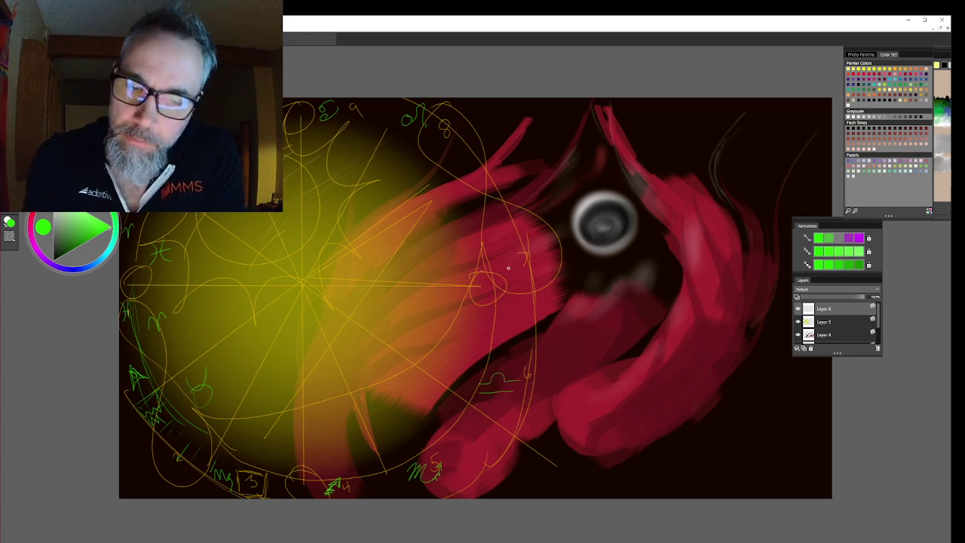
left_click_drag(498, 258, 505, 256)
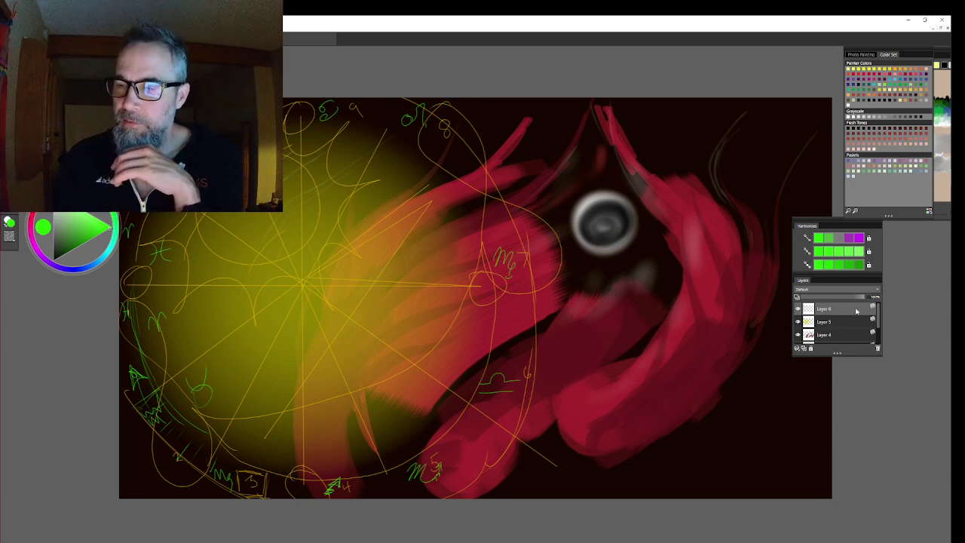
- Hide Layer 6 and Layer 5 and make Layer 4 the active layer
left_click(799, 309)
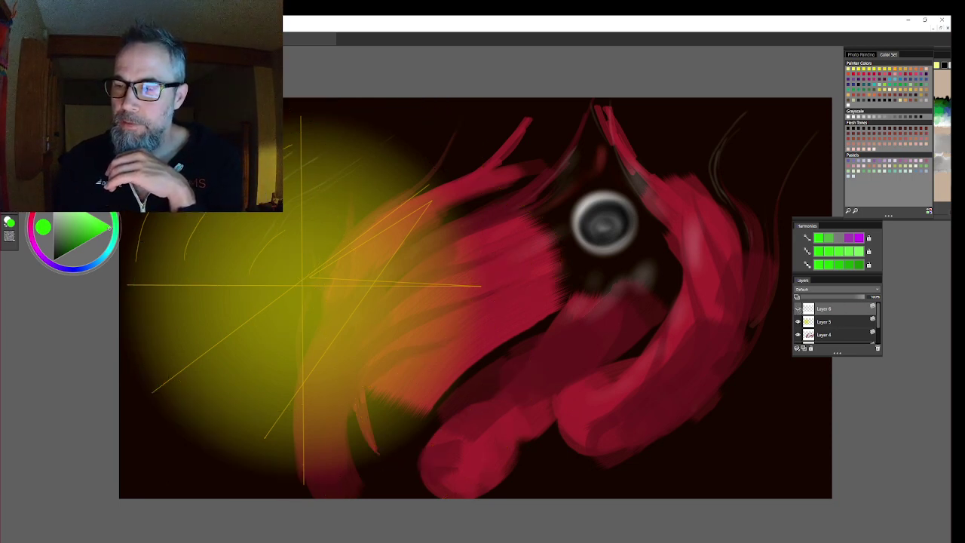
left_click(798, 322)
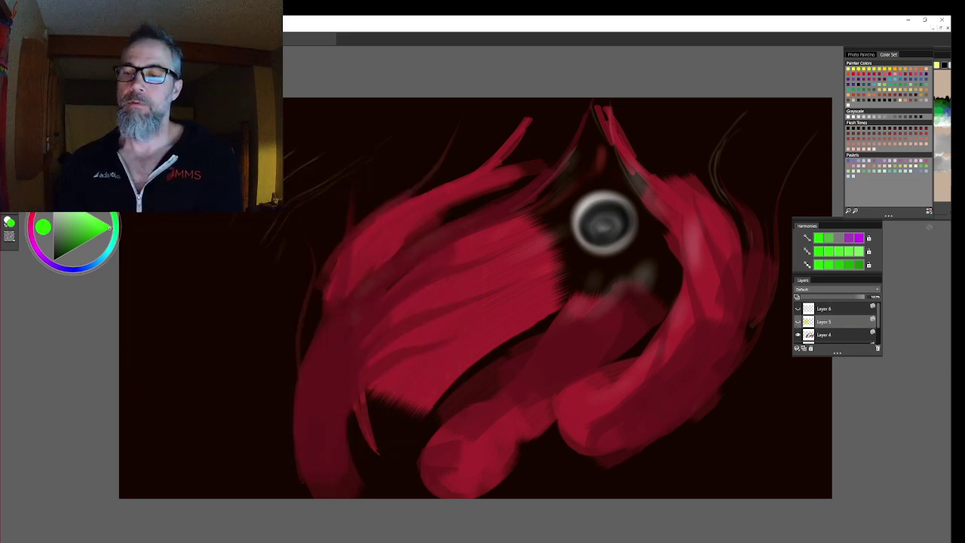
left_click(852, 338)
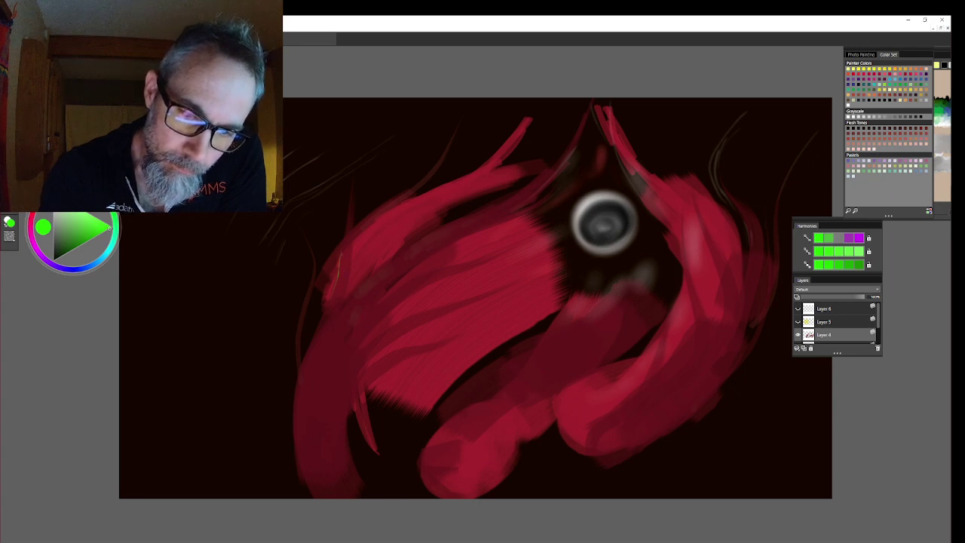
- Draw fine green contour lines along the upper left strands of the crimson form, following the direction of its brush strokes
mouse_move(348, 217)
left_mouse_down()
mouse_move(358, 193)
mouse_move(357, 222)
left_mouse_up()
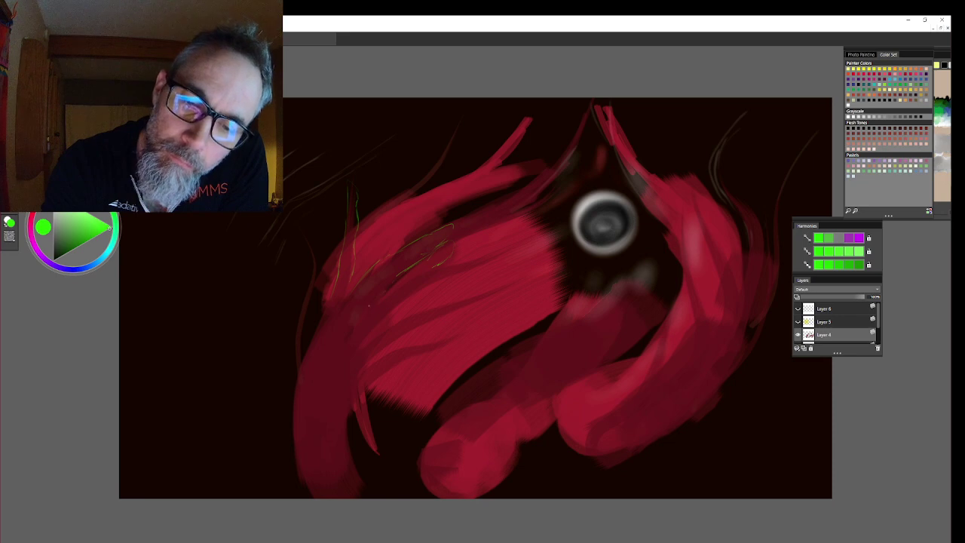
mouse_move(368, 304)
left_mouse_down()
mouse_move(433, 251)
mouse_move(417, 259)
left_mouse_up()
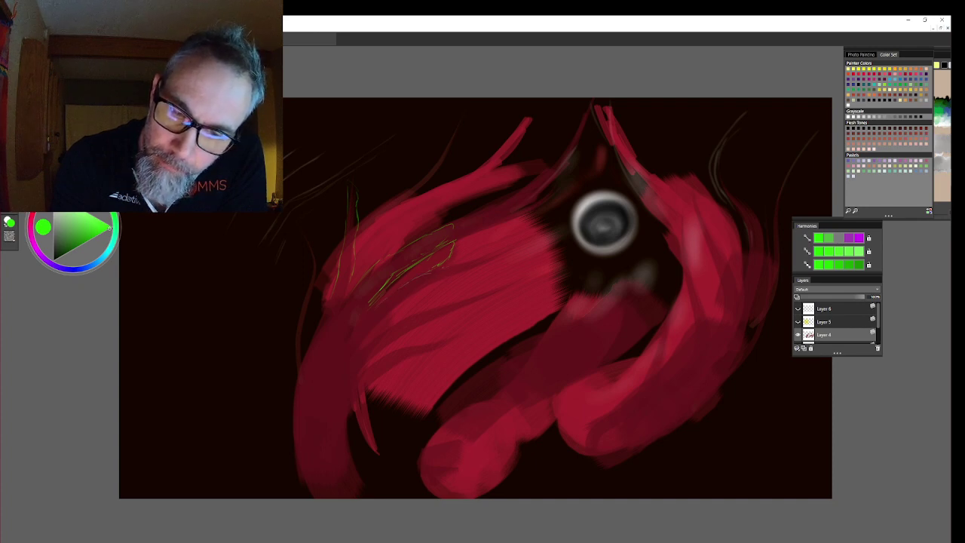
left_click_drag(456, 271, 463, 264)
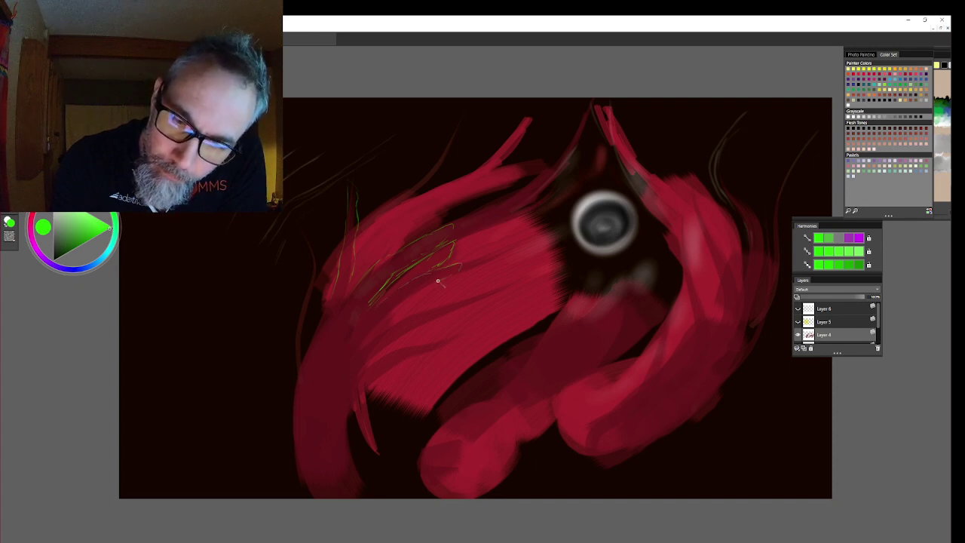
left_click_drag(396, 309, 361, 339)
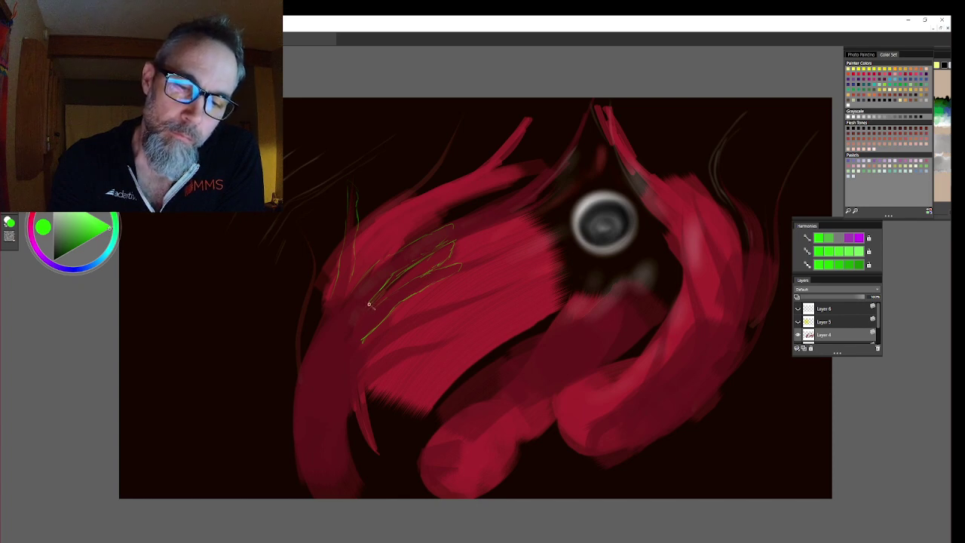
- Extend the fine green lines down the crimson form's lower left strand and add thin strokes along its outer left edge
left_click_drag(353, 329, 341, 349)
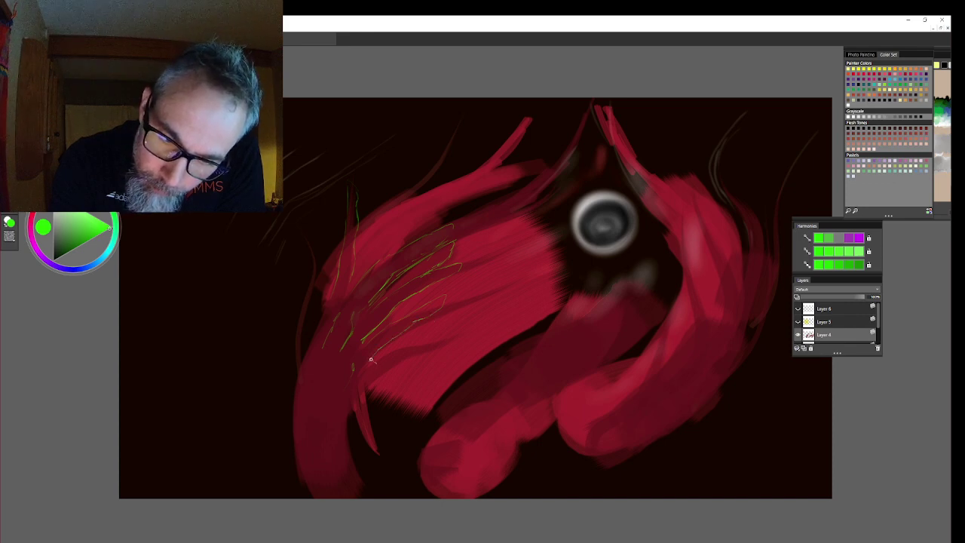
mouse_move(358, 395)
left_mouse_down()
mouse_move(339, 437)
mouse_move(345, 447)
left_mouse_up()
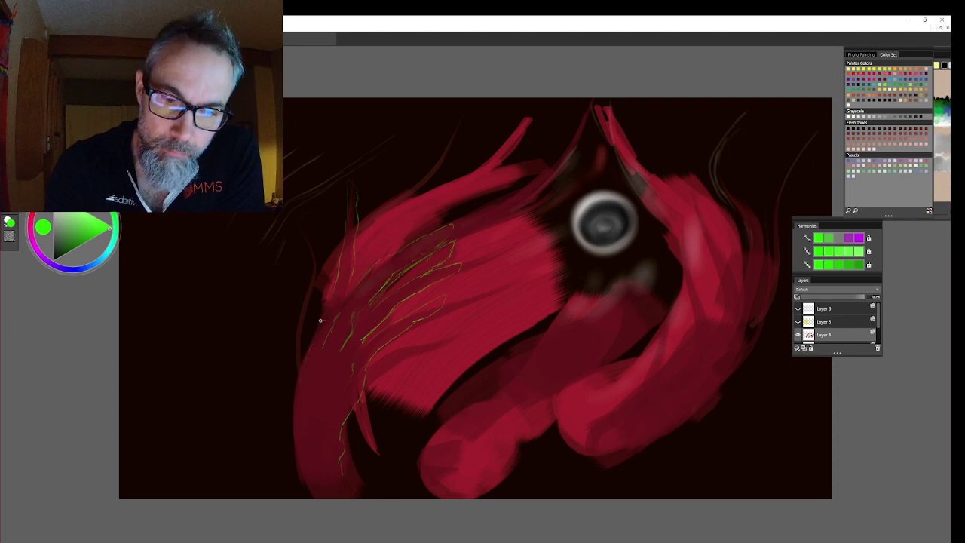
left_click_drag(323, 280, 325, 321)
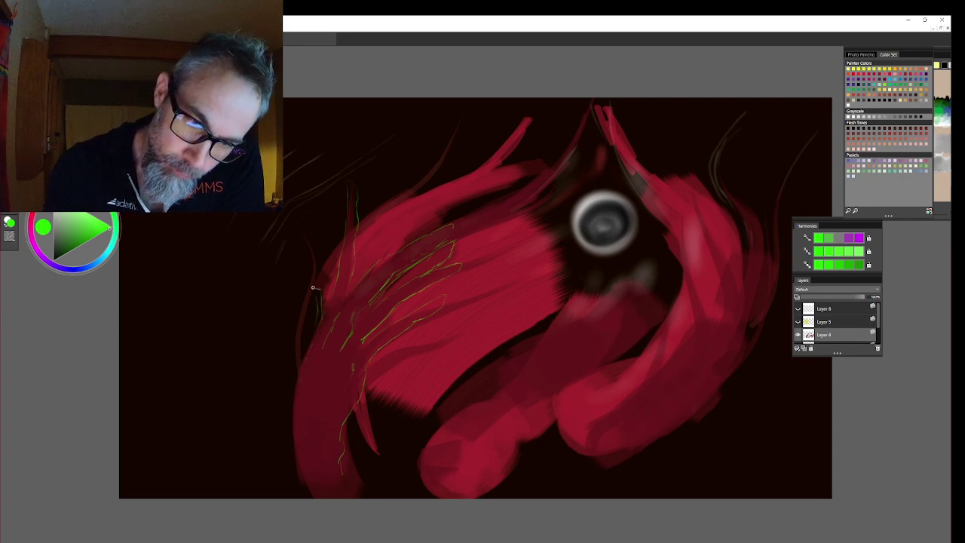
left_click_drag(320, 265, 330, 294)
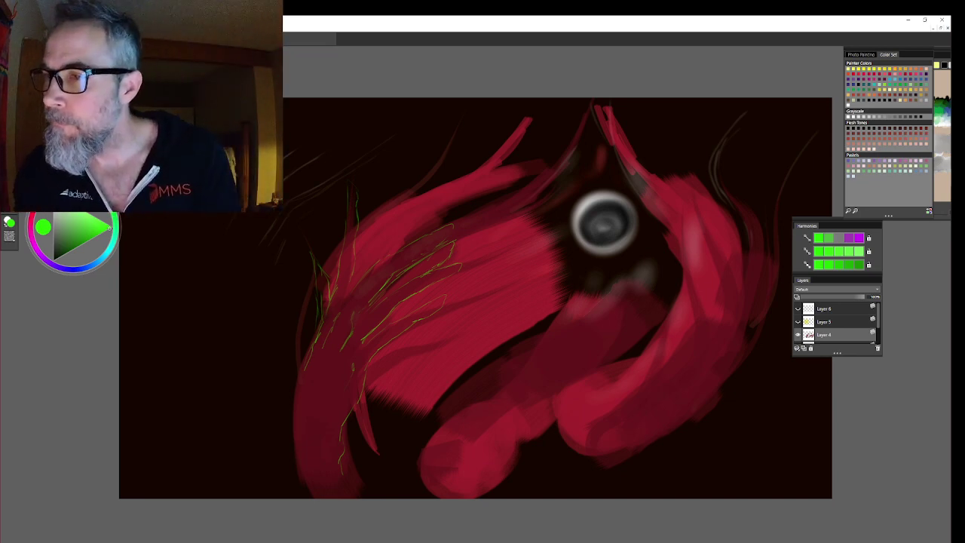
- Choose purple as the painting colour and lighten it to a brighter violet using its harmony shades
left_click(852, 82)
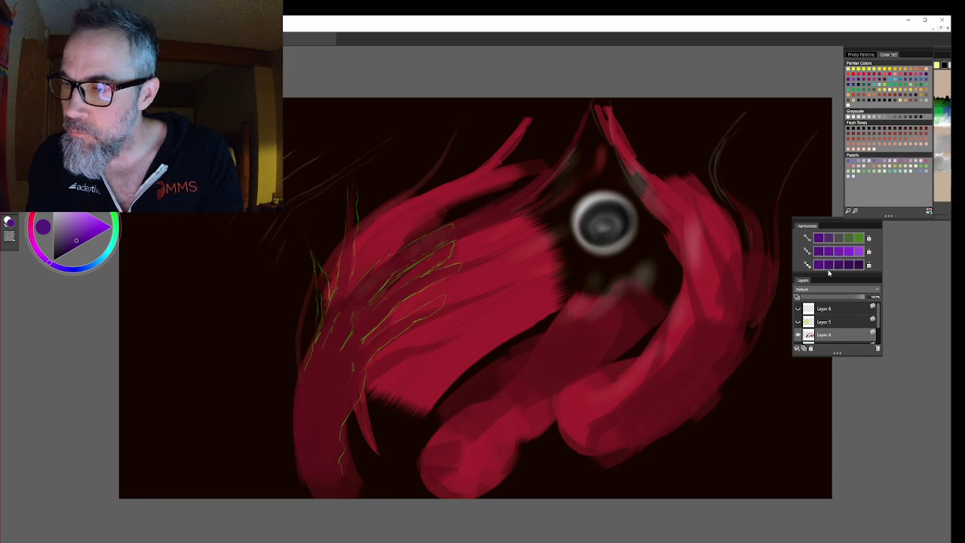
left_click(838, 253)
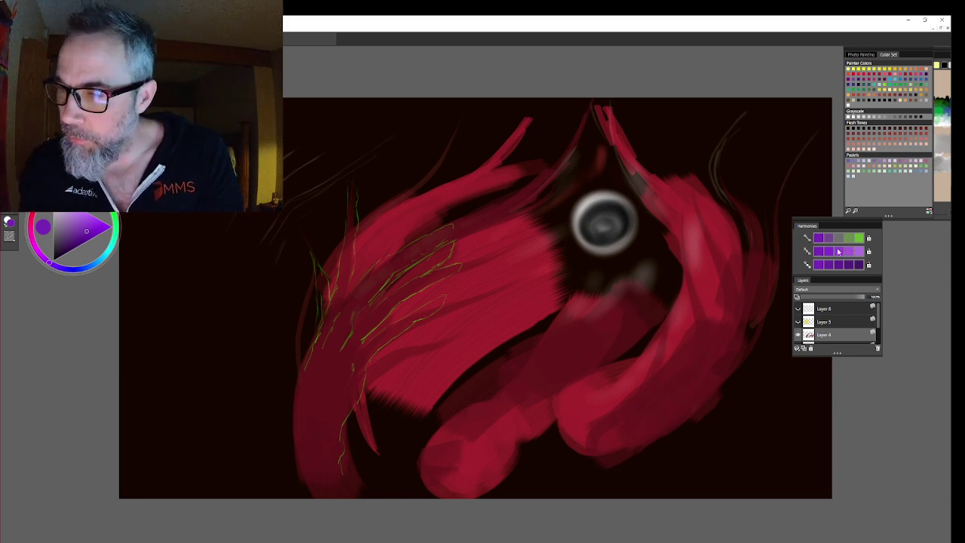
left_click(837, 253)
left_click(846, 250)
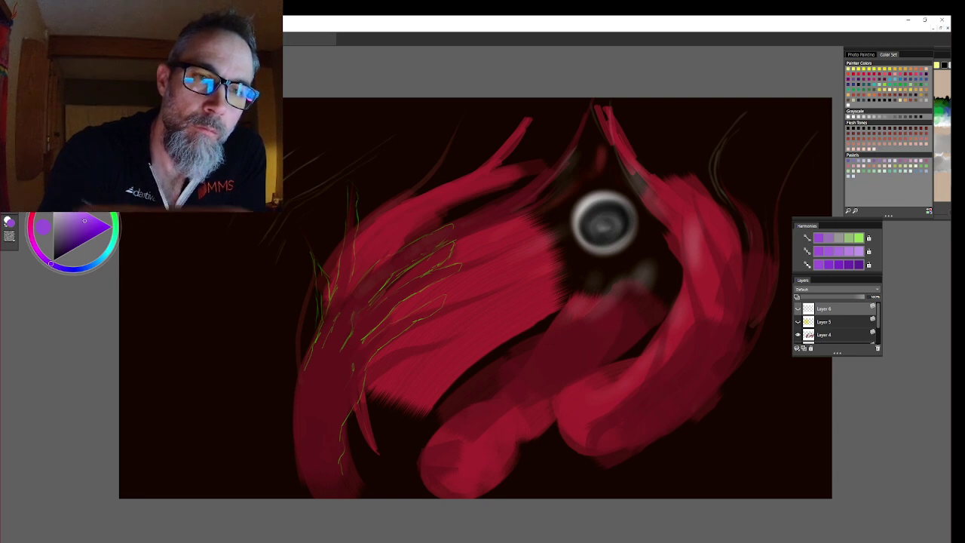
- Try to paint on hidden Layer 6, check its zodiac drawing, and delete that layer
left_click(489, 236)
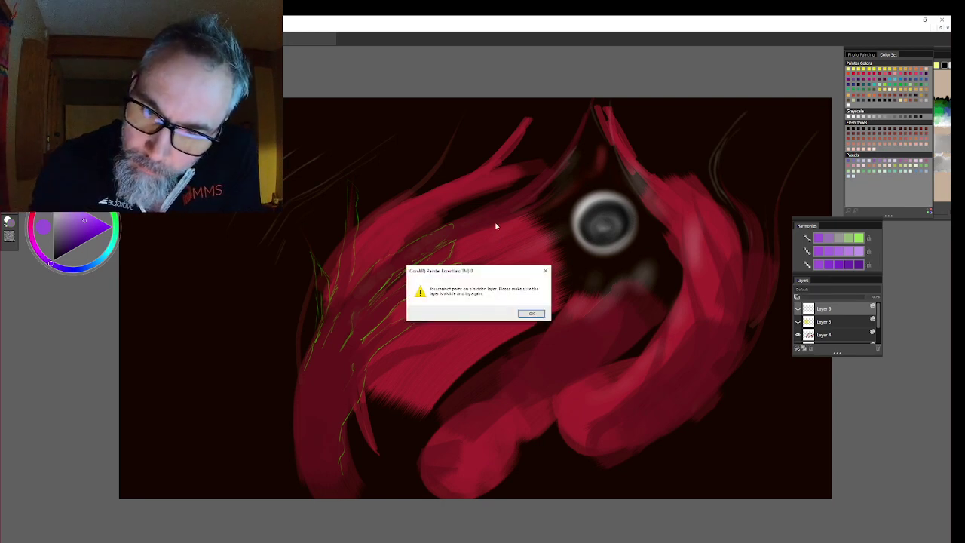
left_click(532, 313)
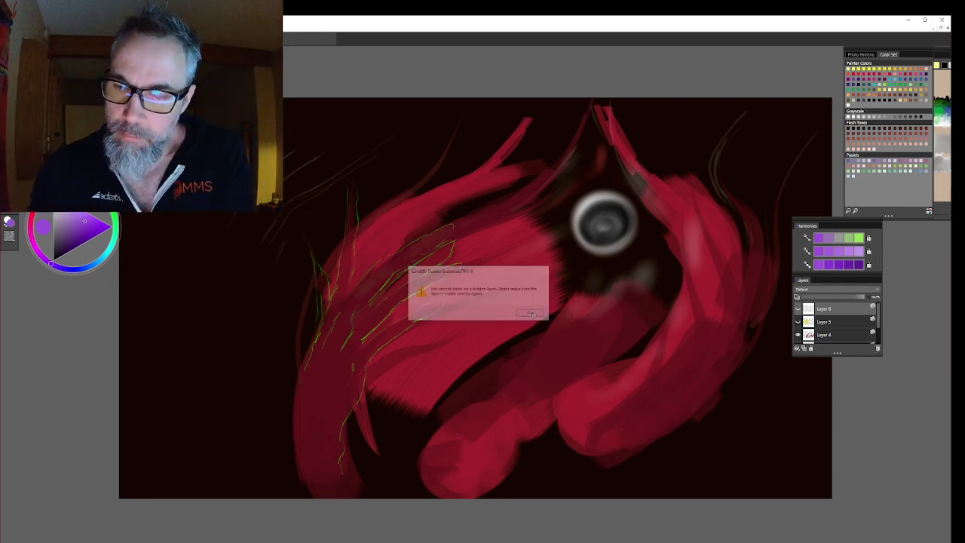
left_click(798, 308)
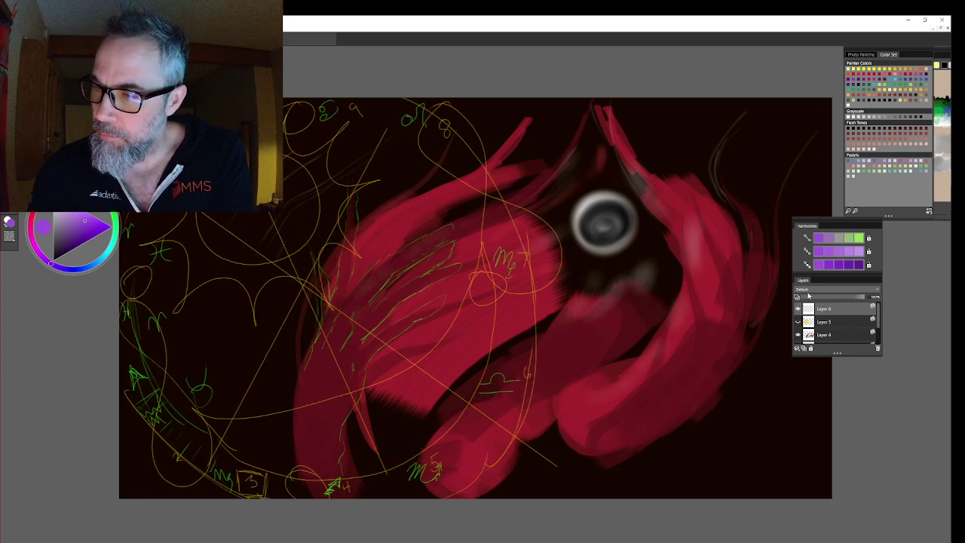
left_click(797, 309)
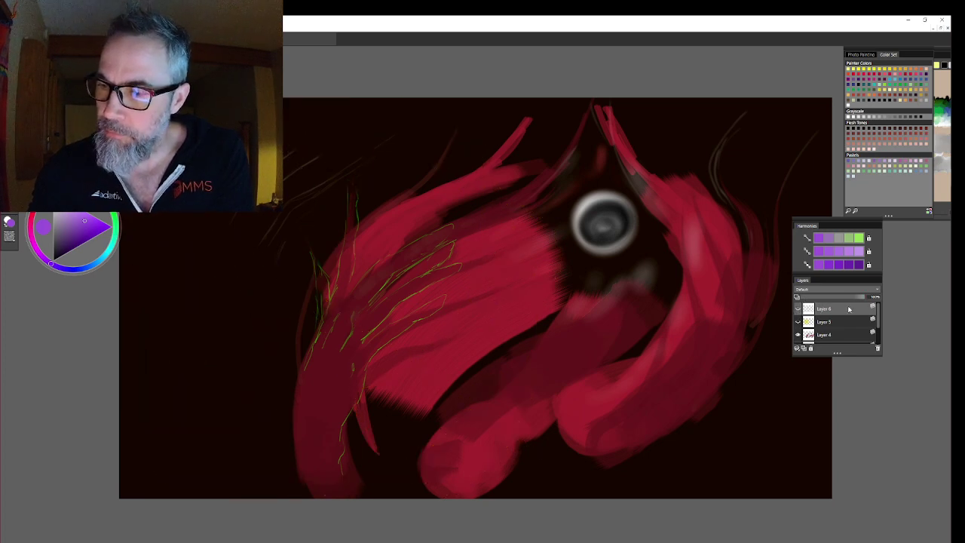
left_click(876, 347)
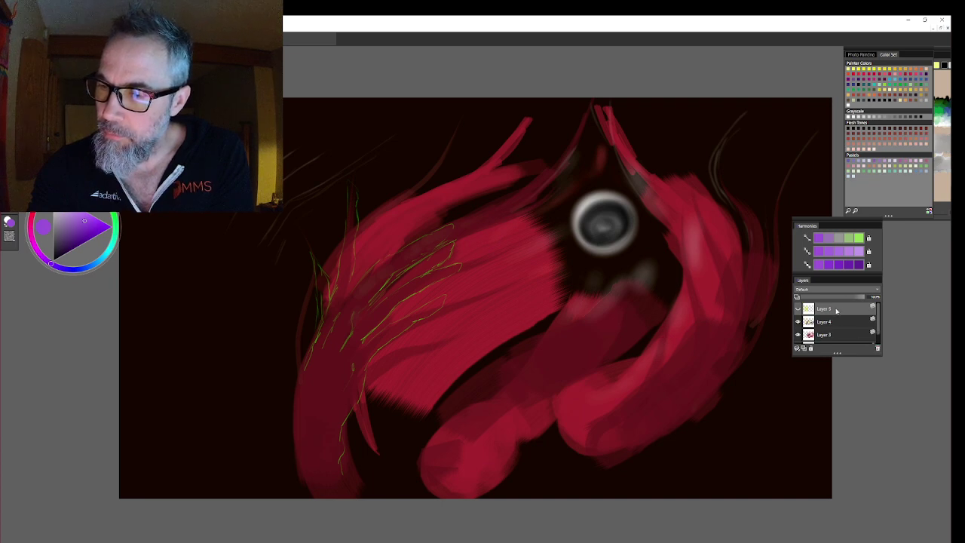
- Add a new layer and paint a violet starburst with short curved strokes around it on the crimson form's central area
left_click(804, 348)
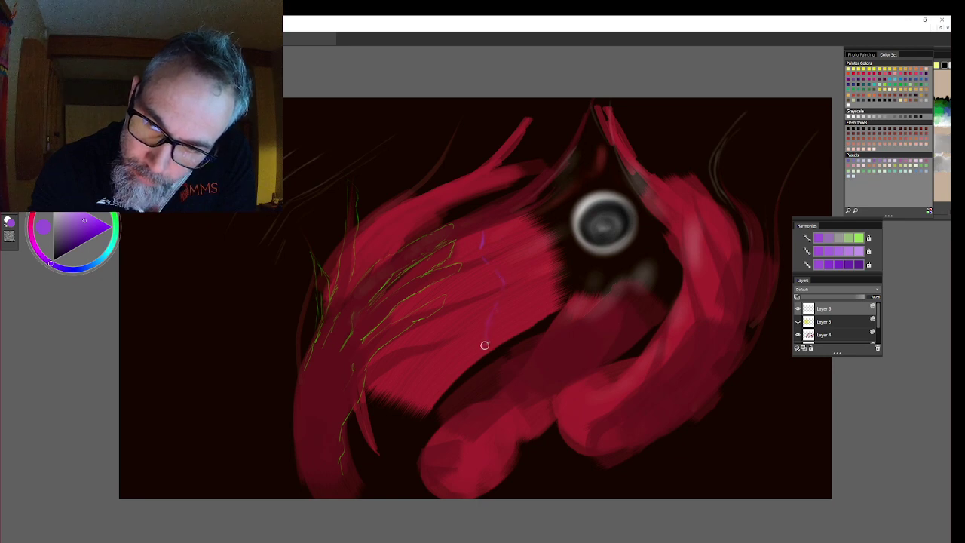
mouse_move(487, 341)
left_mouse_down()
mouse_move(500, 297)
mouse_move(524, 311)
mouse_move(499, 286)
left_mouse_up()
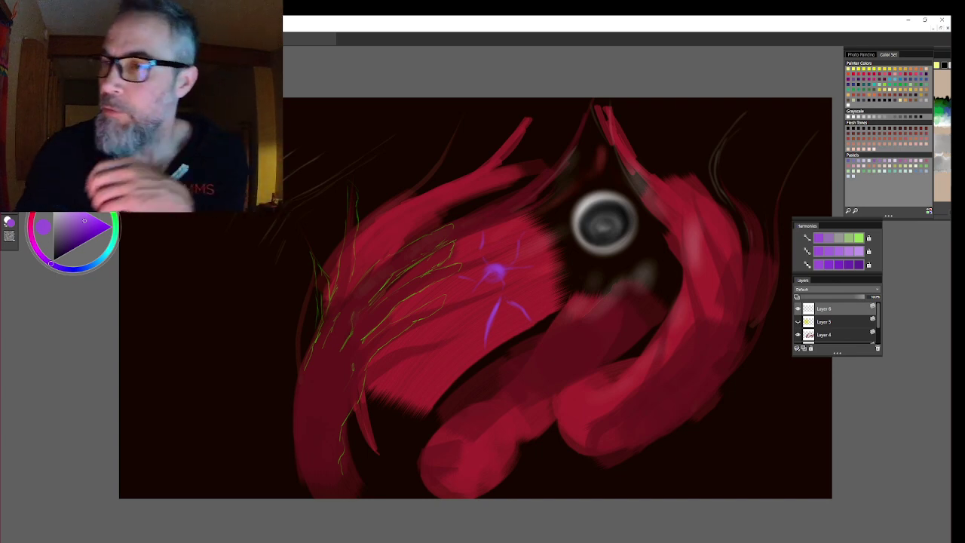
- Switch to emerald green and draw thin strokes around the violet starburst and a line off the upper crimson strand
left_click(905, 76)
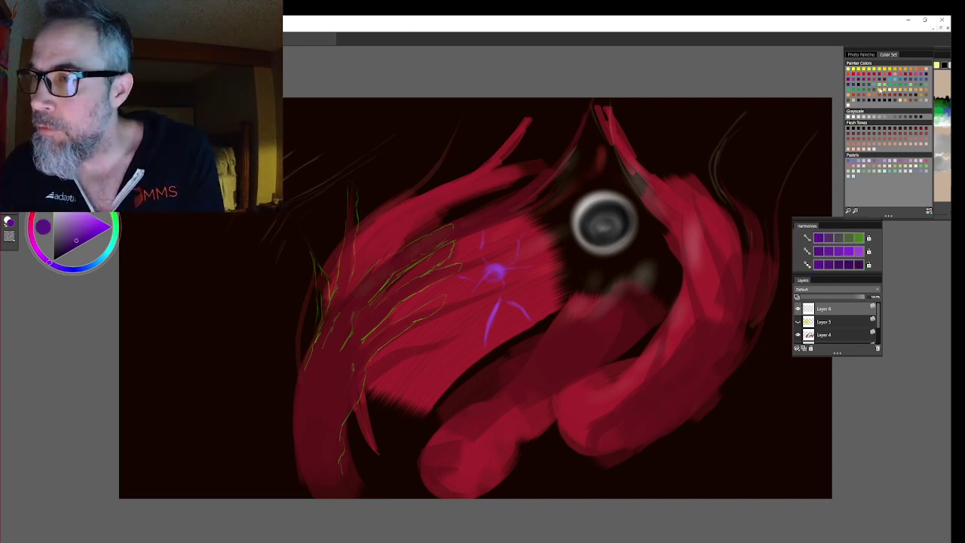
left_click(880, 92)
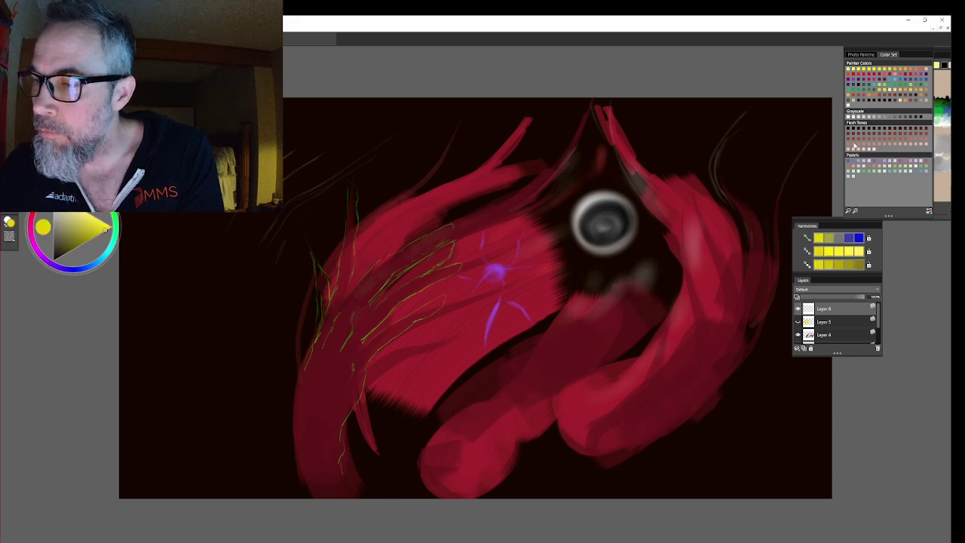
left_click(895, 89)
left_click(894, 91)
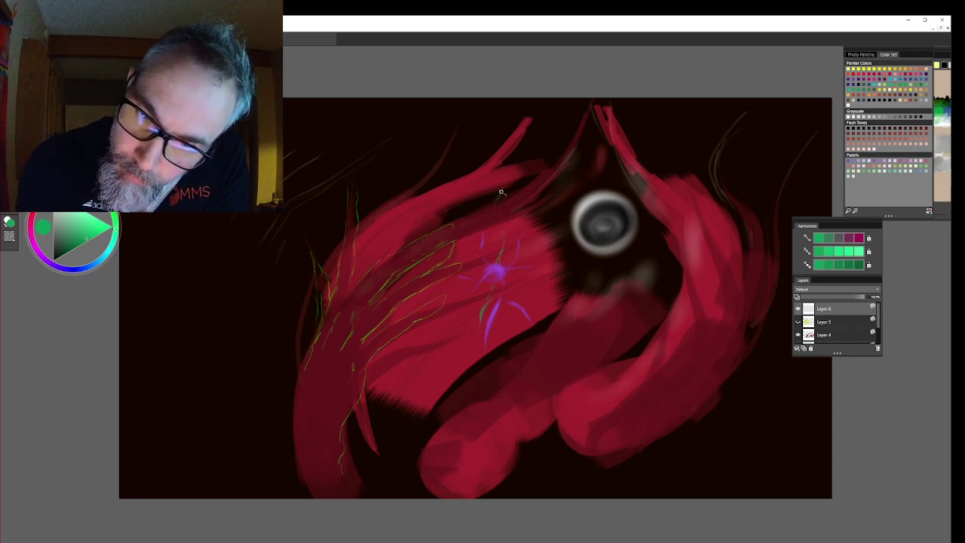
left_click_drag(495, 160, 463, 137)
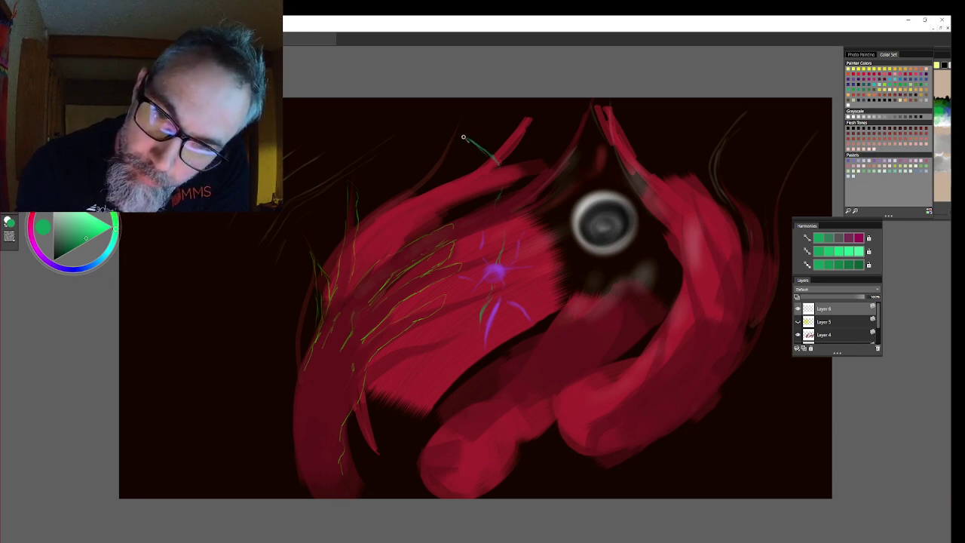